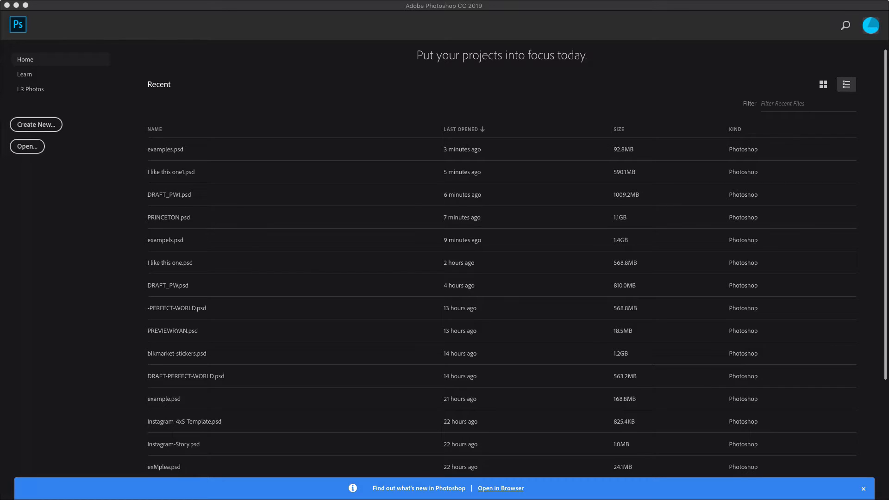
Switch to the Instagram-Story.psd document and open the recent file exMplea.psd alongside it.
key("super+n")
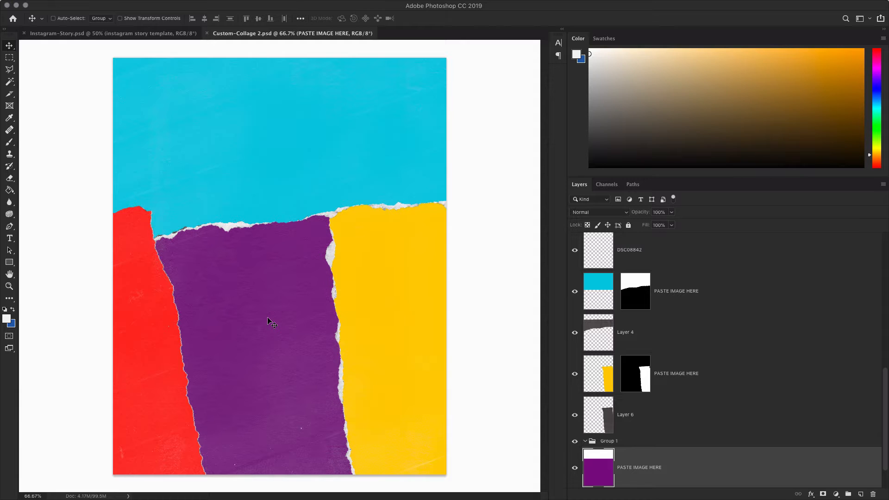
left_click(125, 34)
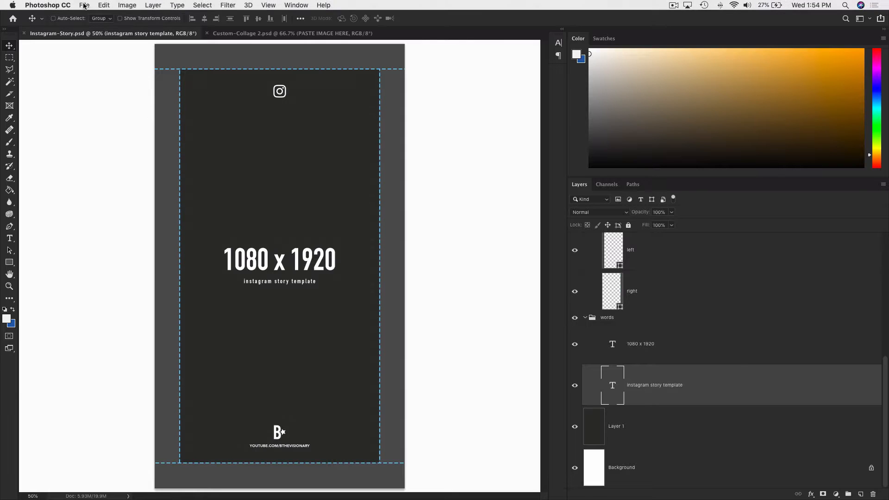
left_click(84, 5)
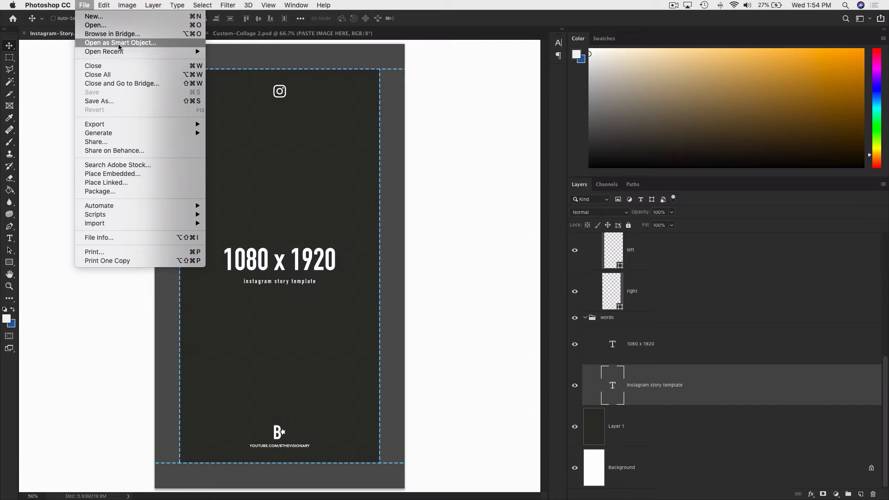
mouse_move(117, 51)
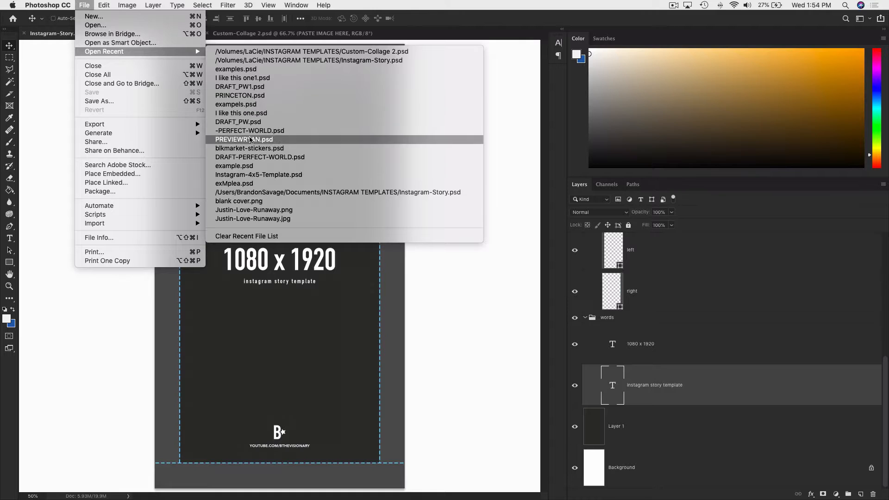
left_click(248, 185)
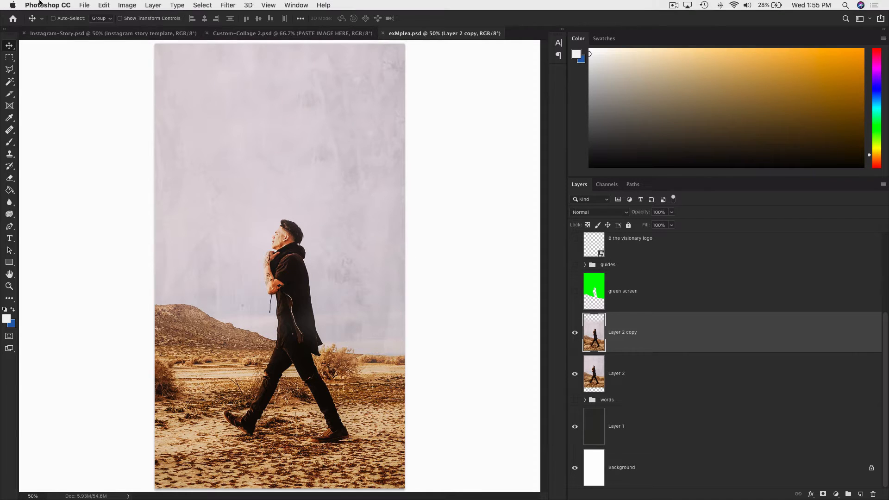
left_click(88, 4)
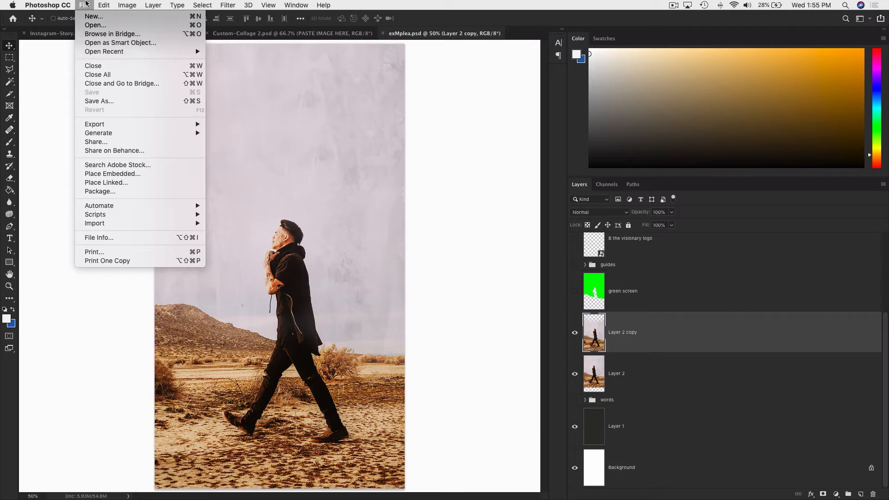
left_click(95, 25)
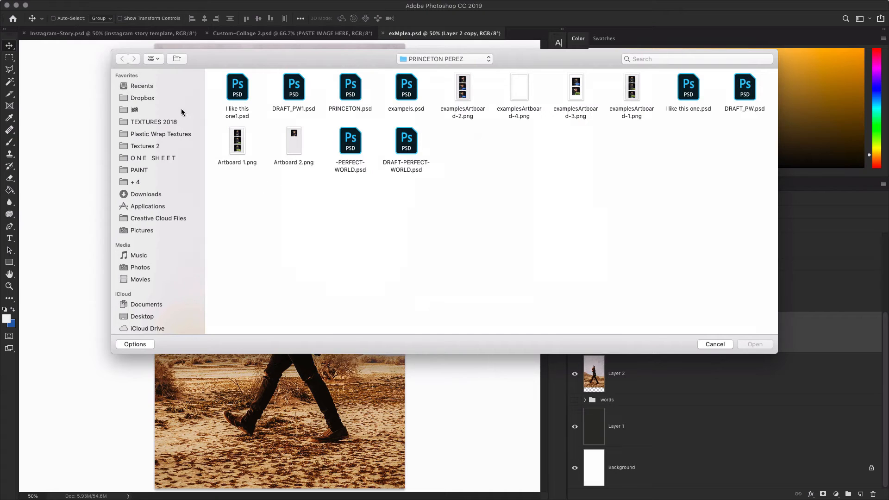
left_click(720, 343)
Open examples.psd from the list of recent files.
left_click(84, 5)
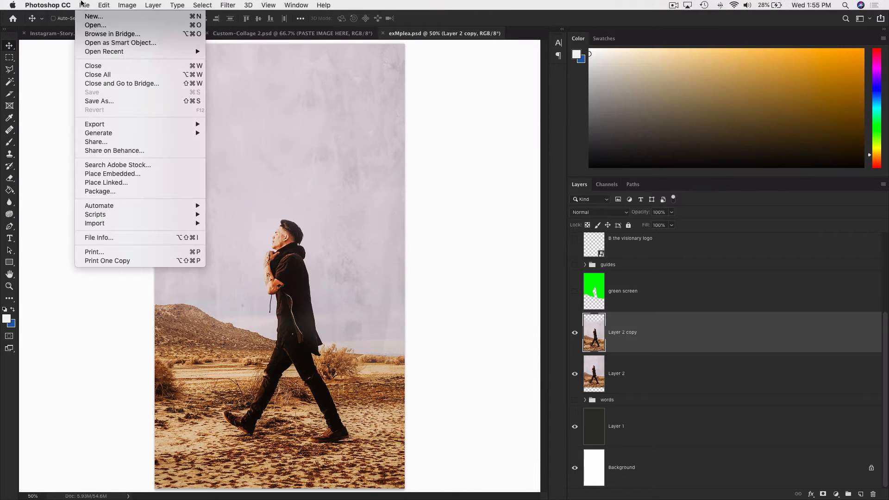
left_click(93, 66)
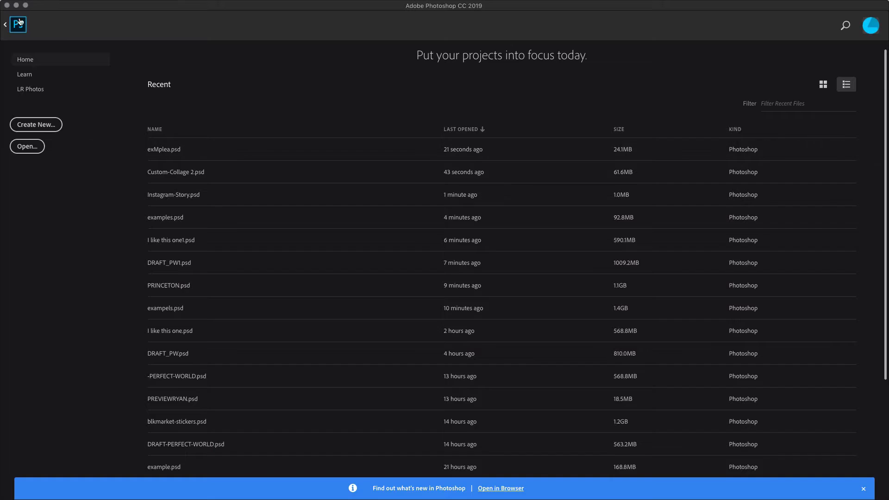
left_click(186, 215)
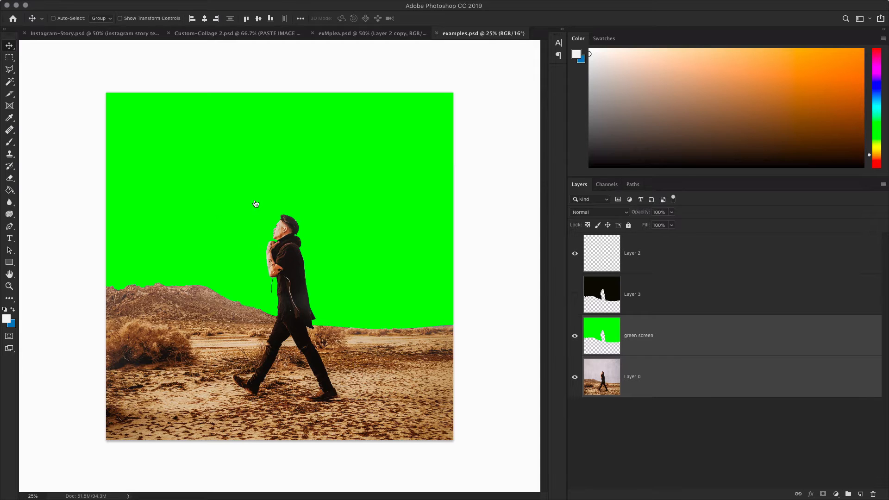
Compare the image with and without the green screen layer, leaving that layer hidden.
left_click(579, 336)
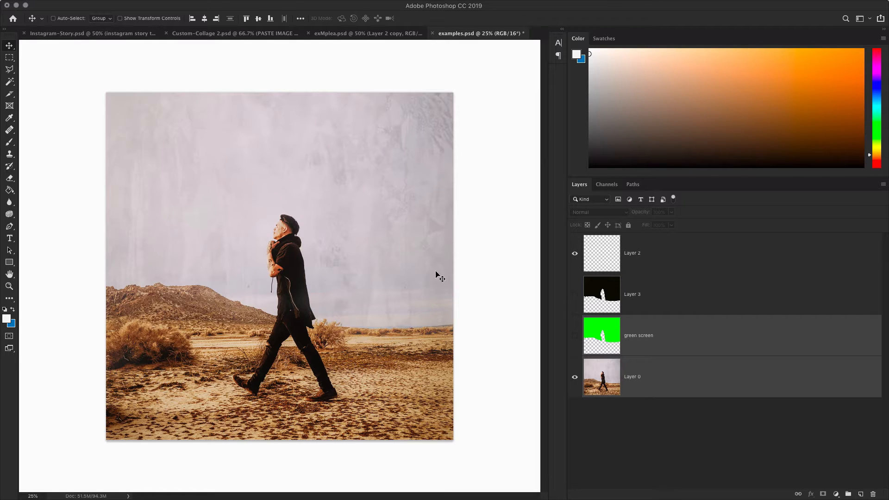
left_click(574, 336)
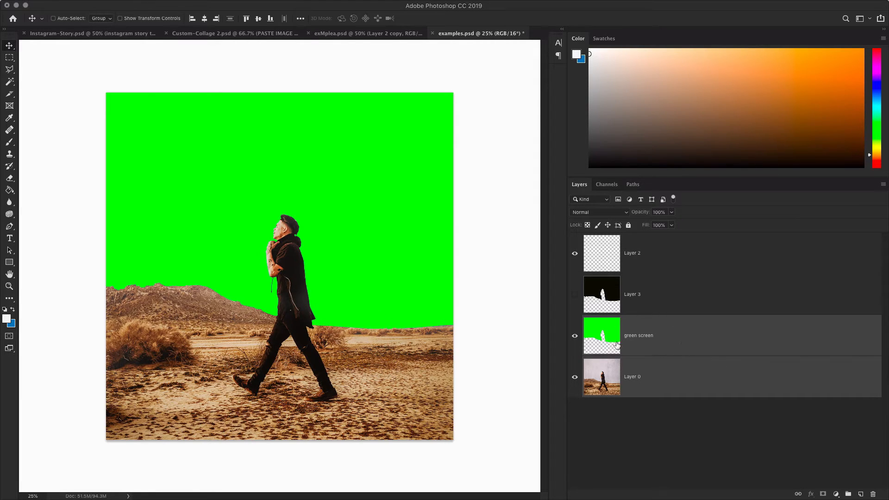
left_click(575, 336)
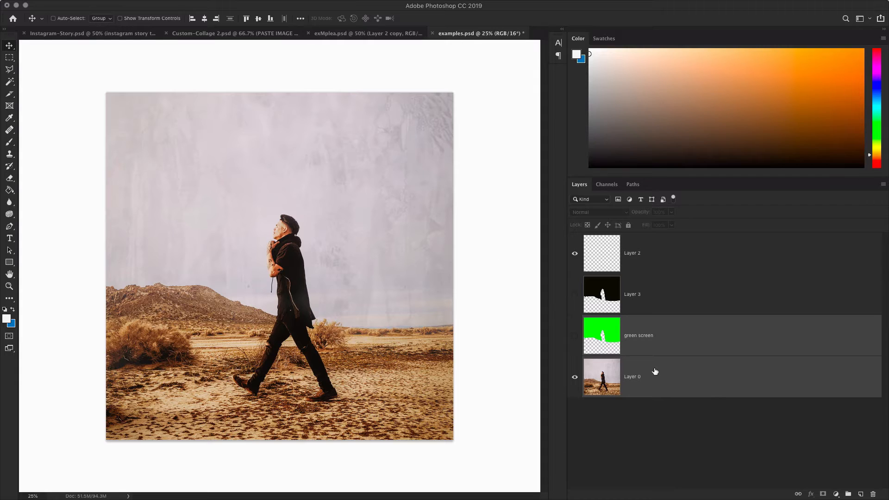
Select the whole canvas with Layer 0 active and make a merged copy of the desert photo.
left_click(696, 386)
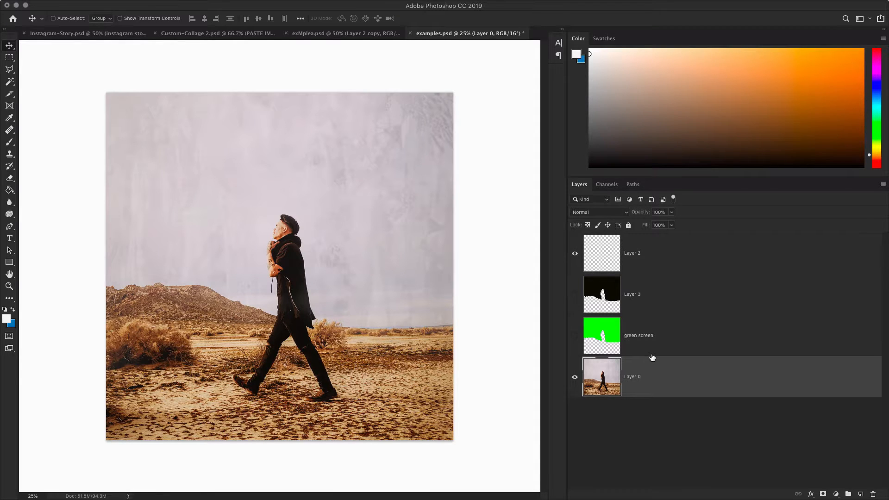
key("super+a")
left_click(104, 5)
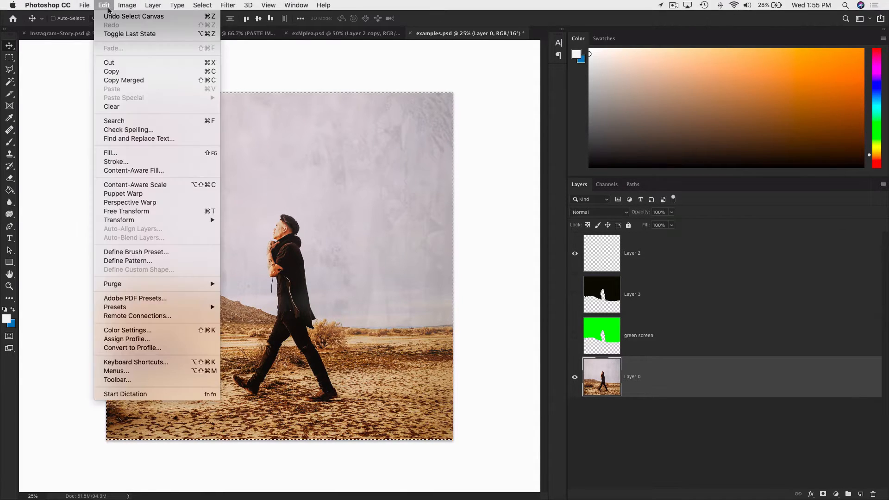
left_click(120, 81)
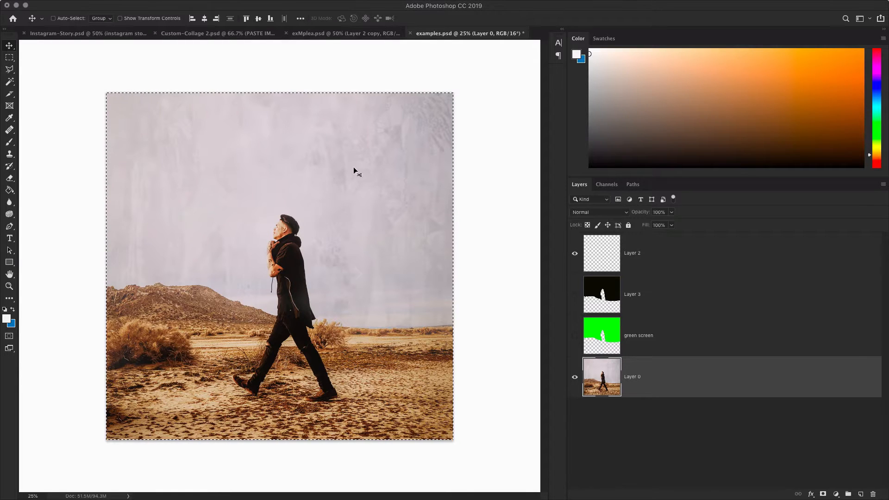
In Instagram-Story.psd, delete every template layer and group above the Background layer.
left_click(93, 37)
scroll(653, 297, "up", 3)
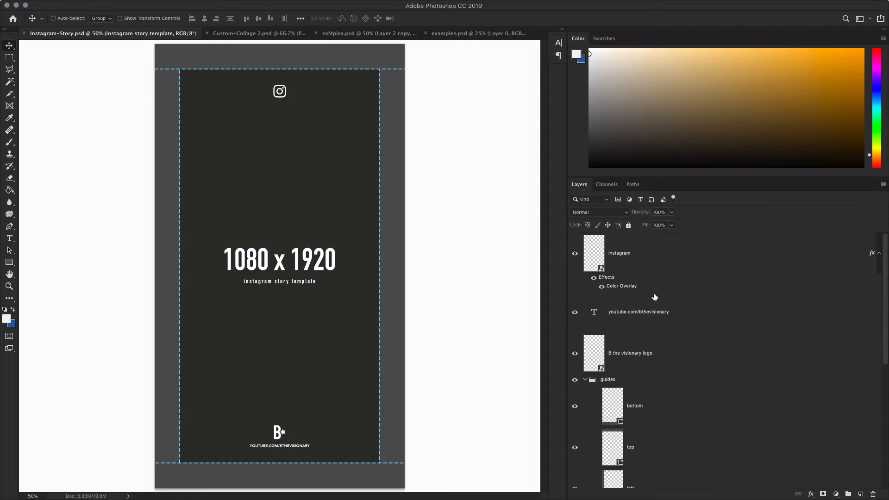
left_click(650, 268)
scroll(650, 269, "down", 5)
left_click(667, 434, "shift")
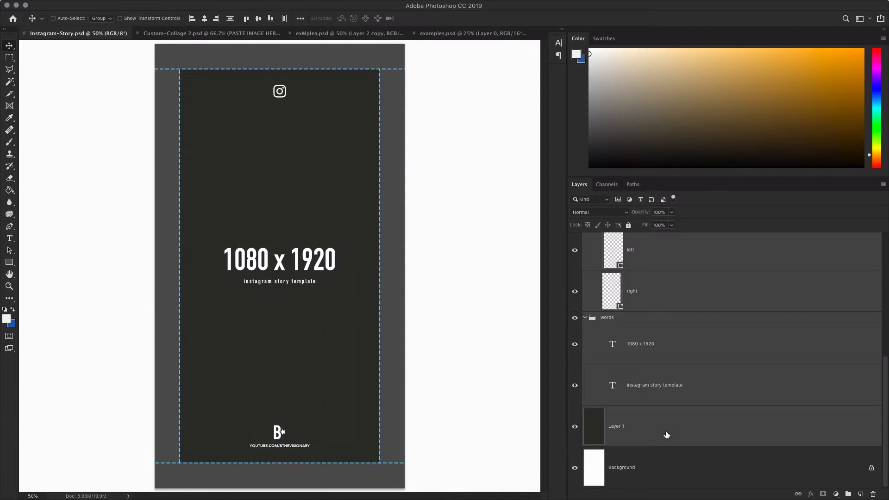
key("Delete")
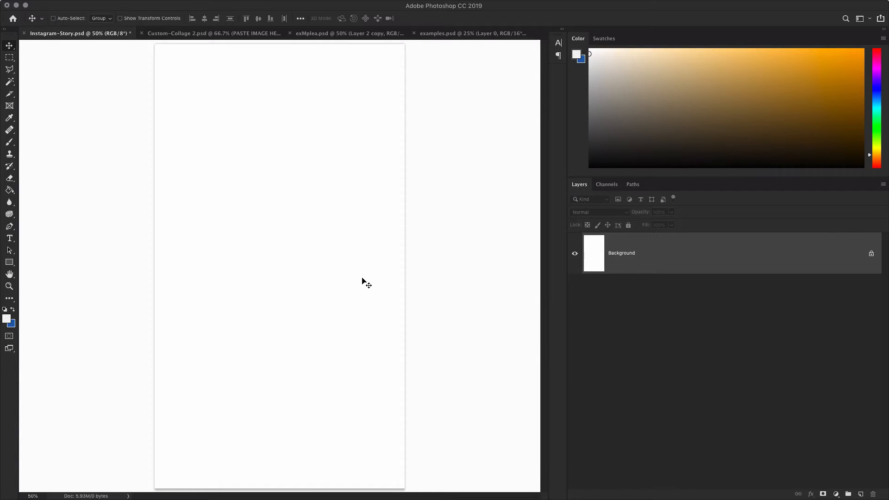
Paste the copied photo into the story document and move it so the walking man fits fully inside the canvas.
key("ctrl+v")
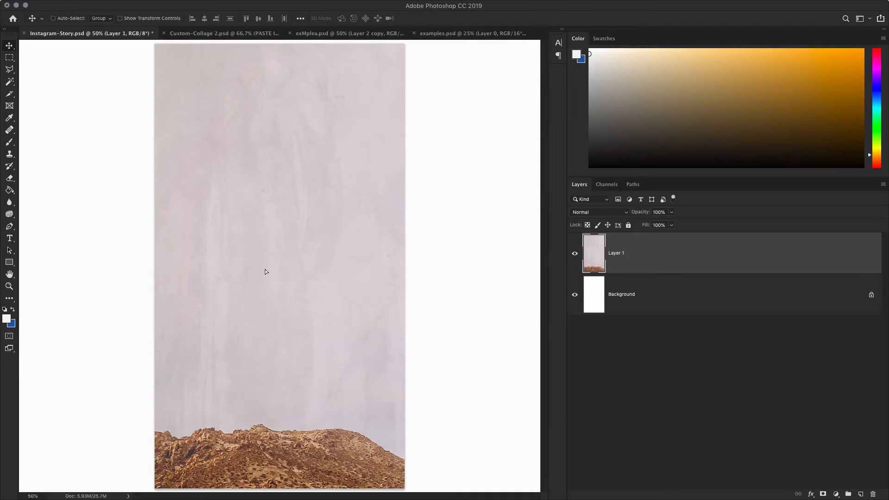
left_click_drag(304, 247, 305, 220)
key("super+minus")
key("super+minus")
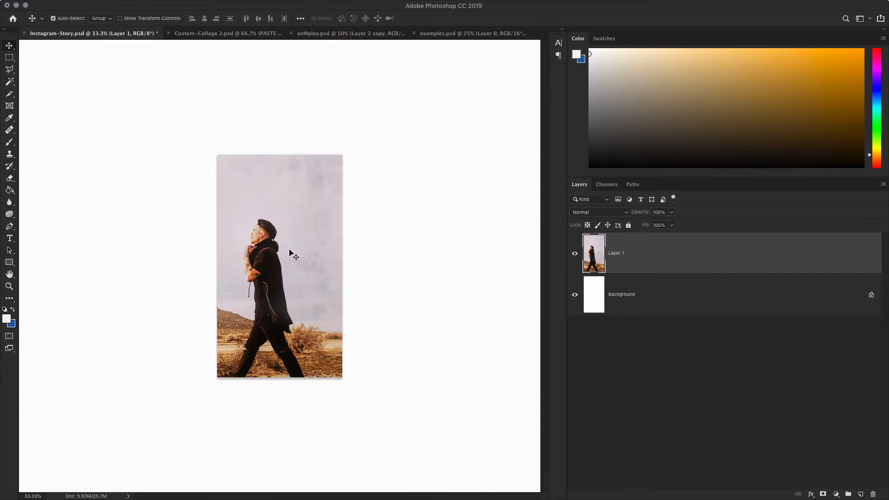
left_click_drag(284, 325, 294, 286)
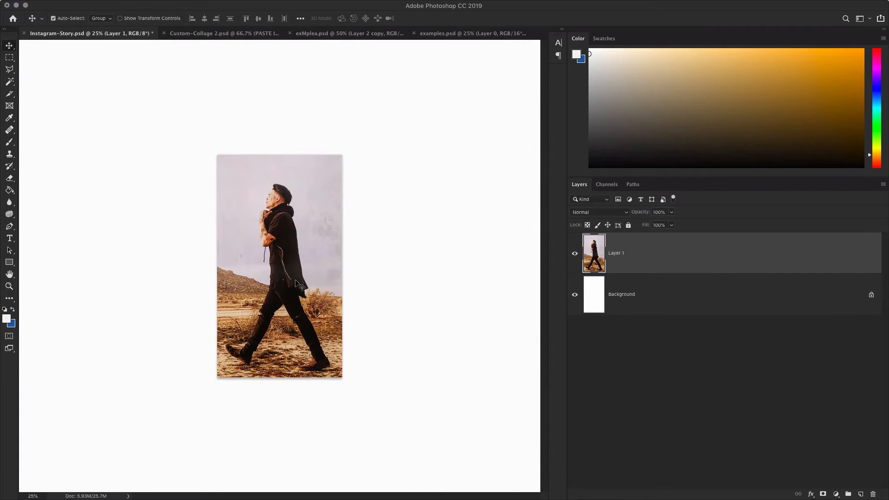
Scale the pasted photo proportionally to about 69.64% and center it on the canvas at X 540 px, Y 960 px.
key("super+t")
left_click_drag(444, 62, 341, 166)
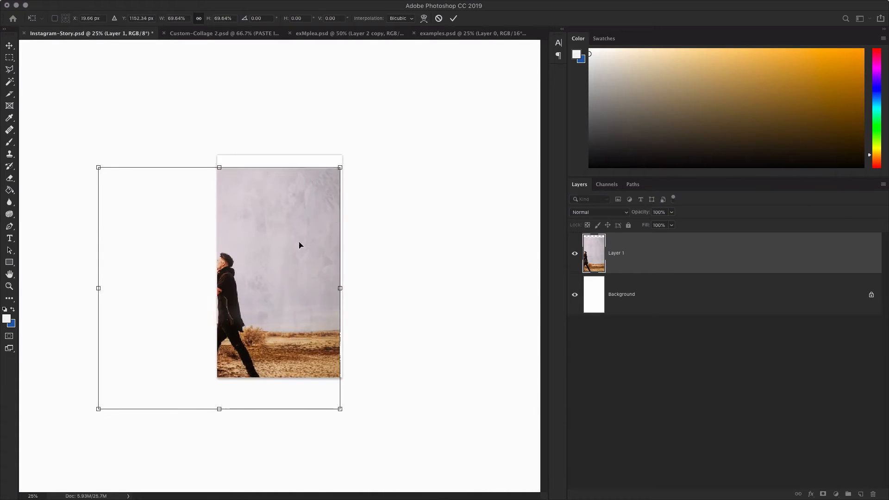
left_click_drag(299, 245, 324, 219)
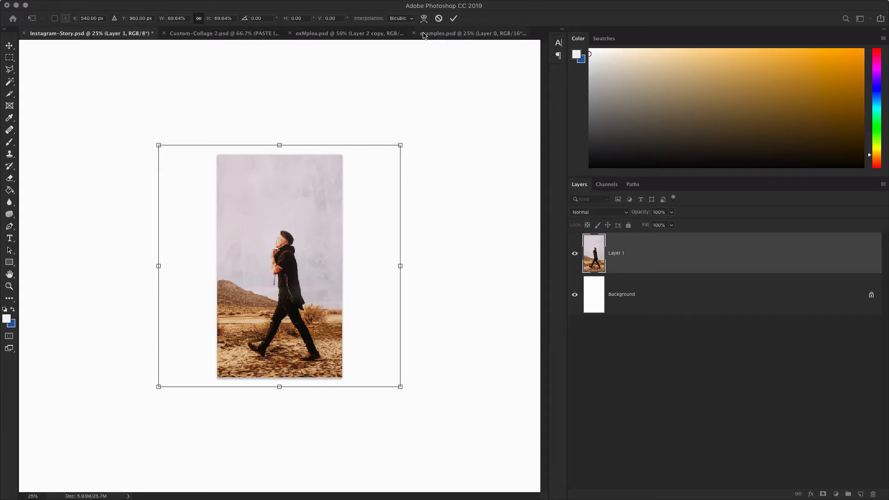
left_click(453, 19)
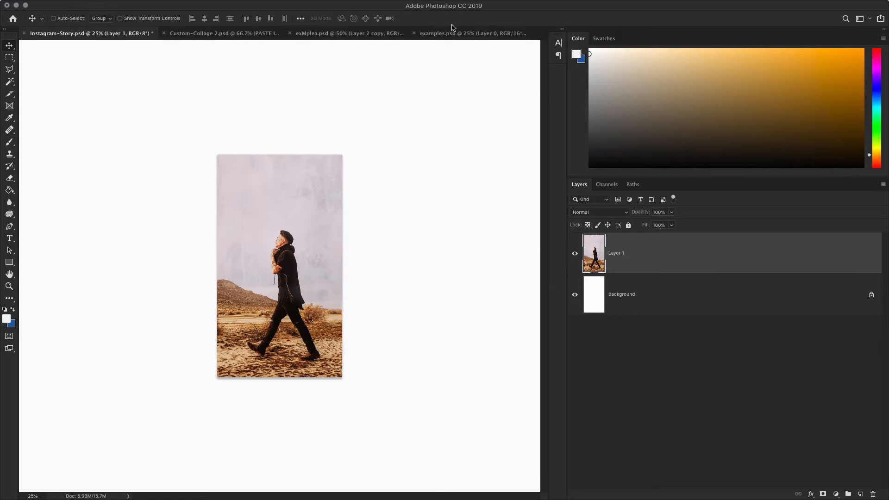
Nudge the photo slightly left within the canvas and check the framing from the sky down to the man's feet.
key("super+plus")
key("super+plus")
key("super+plus")
scroll(453, 28, "down", 10)
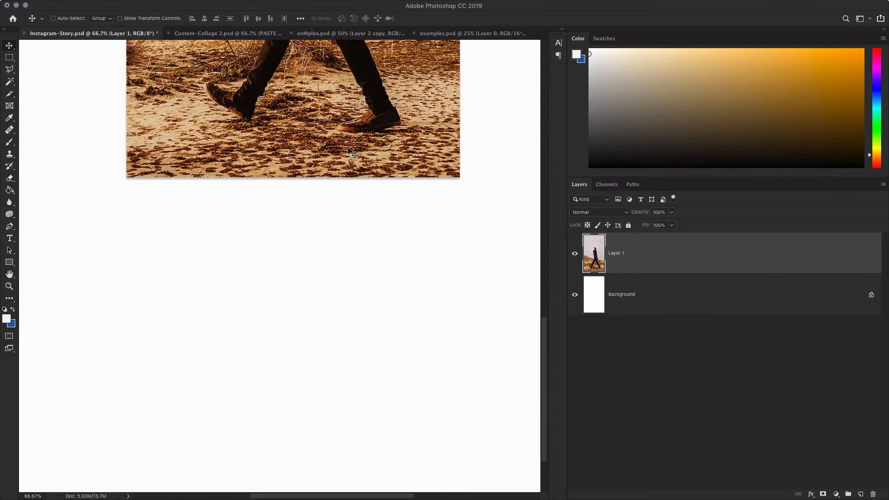
scroll(348, 147, "up", 10)
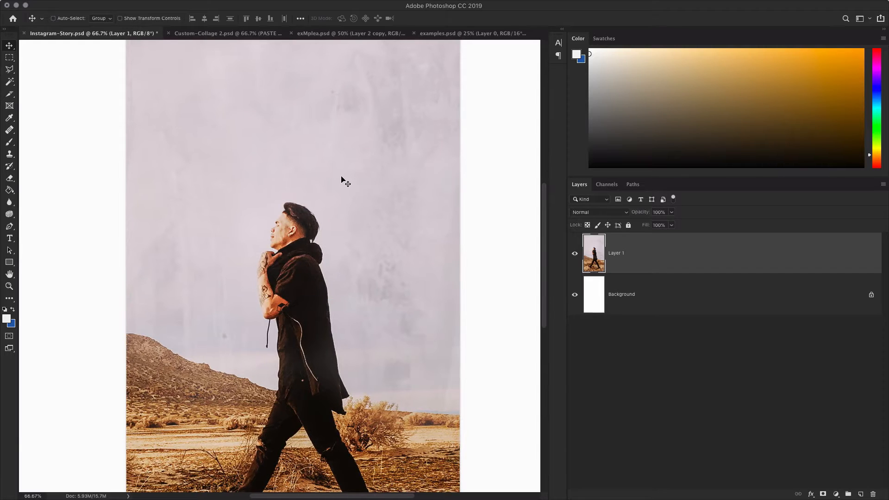
left_click_drag(366, 182, 357, 184)
scroll(336, 178, "down", 8)
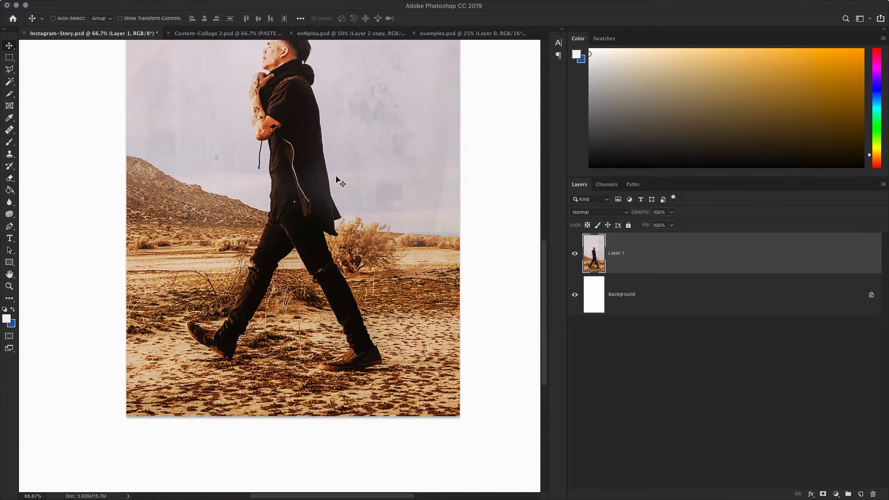
scroll(336, 178, "up", 6)
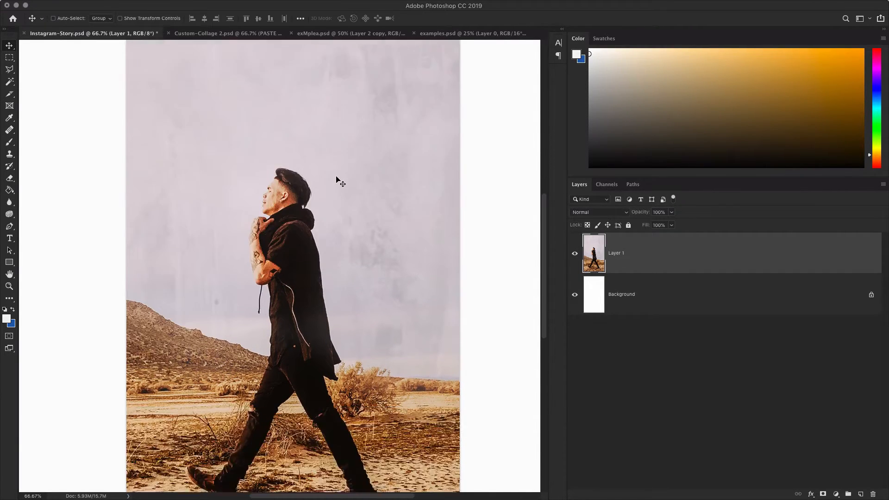
scroll(337, 178, "down", 8)
scroll(336, 178, "up", 8)
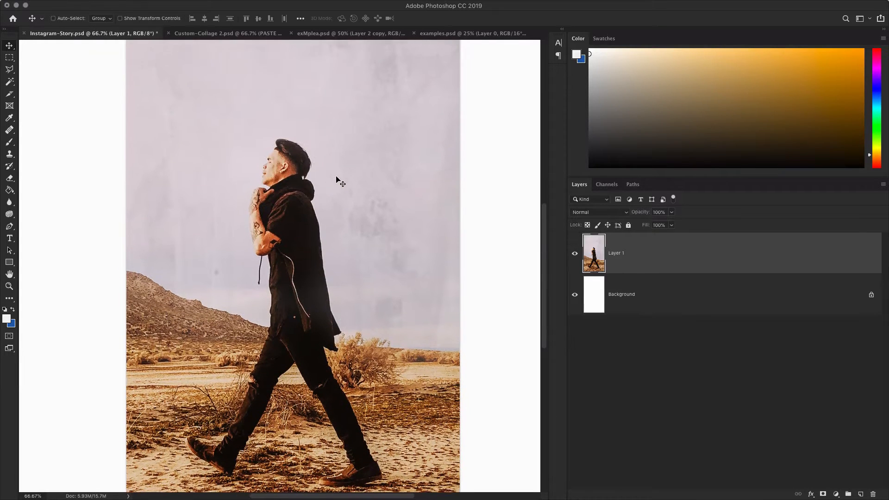
scroll(340, 181, "left", 2)
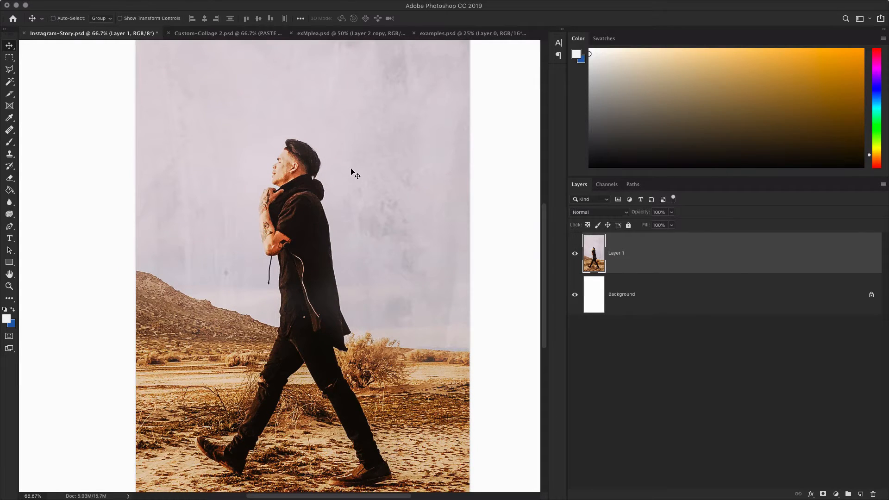
scroll(353, 172, "up", 9)
scroll(353, 173, "down", 9)
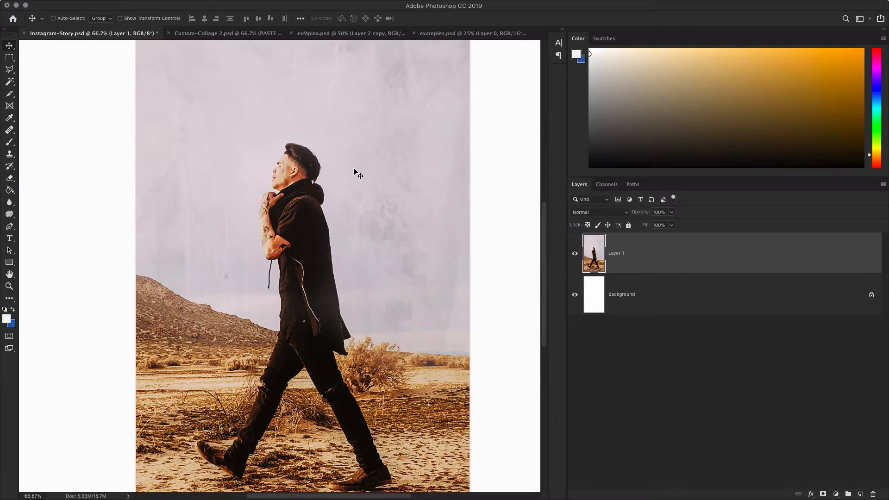
key("l")
scroll(352, 166, "up", 6)
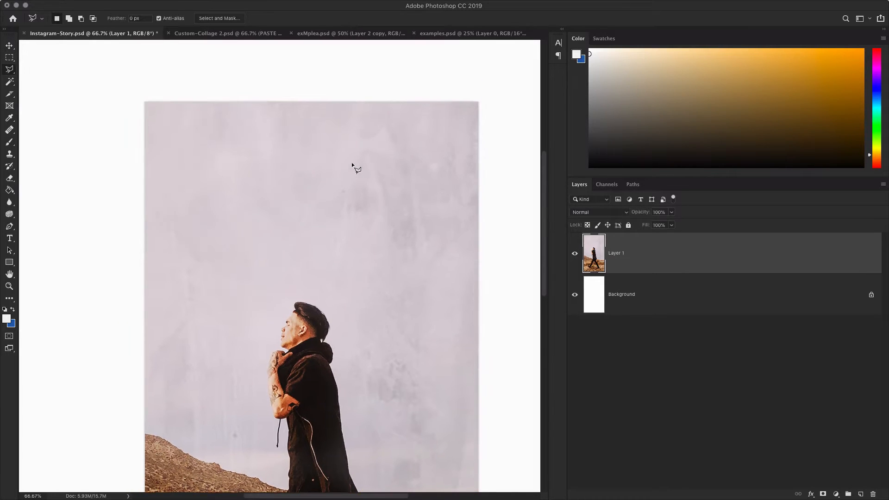
scroll(352, 165, "left", 4)
scroll(352, 164, "down", 6)
scroll(352, 163, "right", 4)
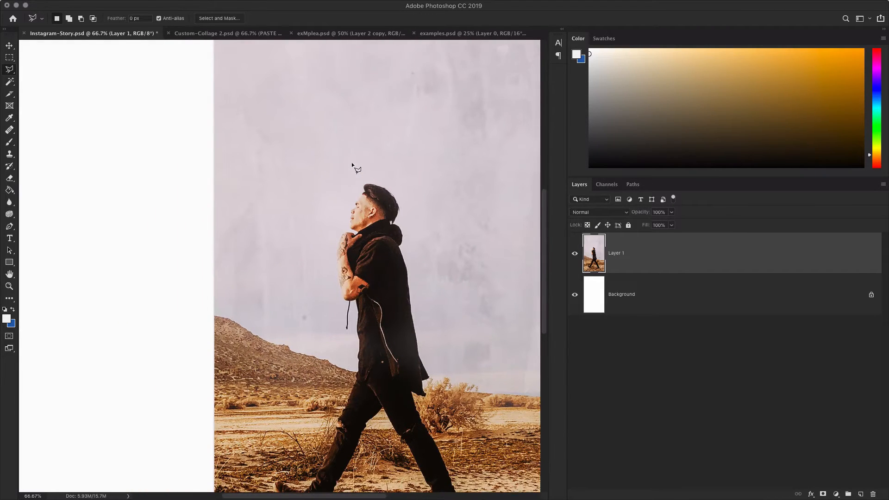
Add a new layer above the photo and set the foreground color to bright green, #1ad20c.
key("b")
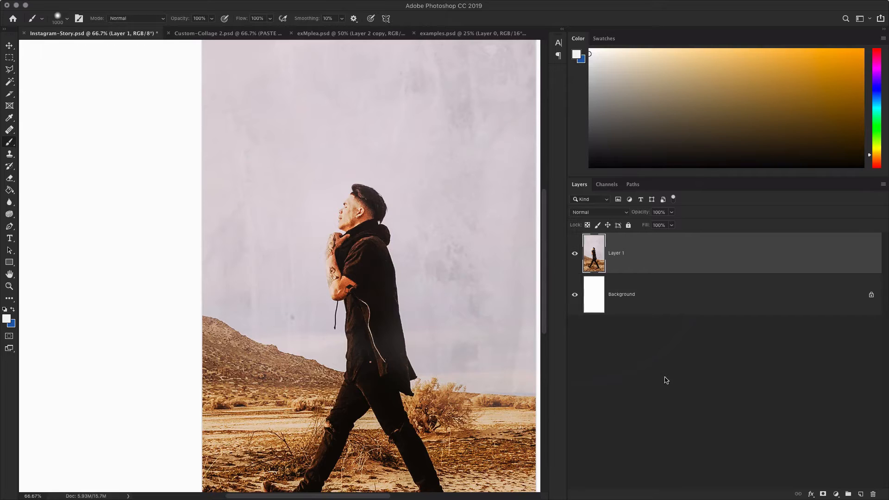
left_click(860, 493)
left_click(7, 319)
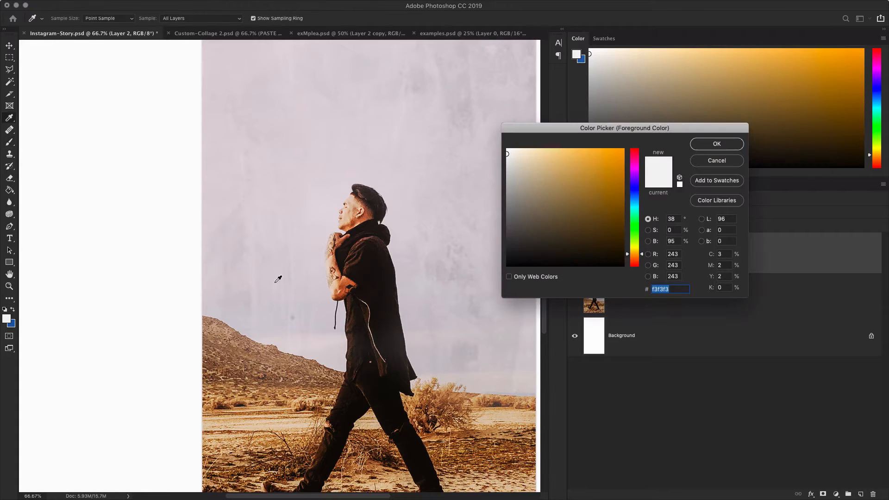
left_click(638, 228)
left_click(618, 168)
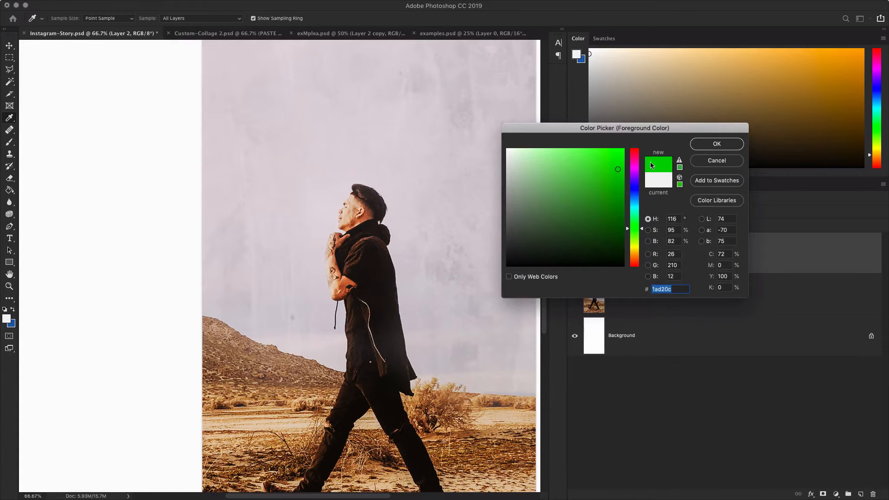
left_click(731, 144)
With a soft 200 px brush, paint a broad green band across the sky and down both sides of the man.
key("b")
key("bracketleft")
key("bracketleft")
key("bracketleft")
key("bracketleft")
key("bracketleft")
key("bracketleft")
key("bracketleft")
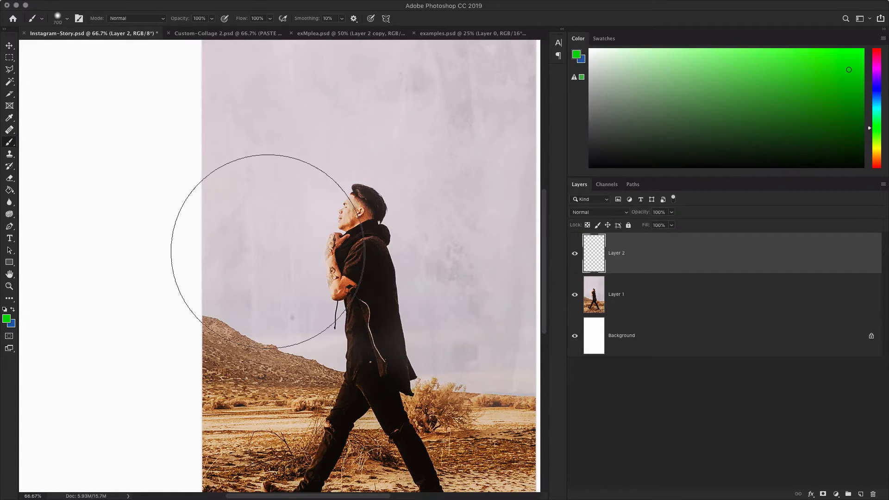
key("bracketleft")
mouse_move(248, 248)
left_mouse_down()
mouse_move(239, 219)
mouse_move(242, 154)
mouse_move(354, 108)
mouse_move(501, 166)
mouse_move(498, 299)
left_mouse_up()
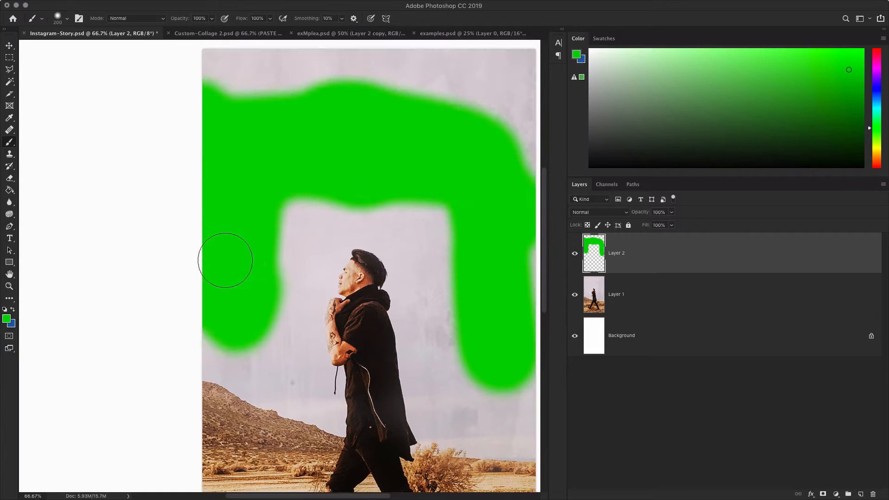
Extend the green paint up to the photo's upper edge and down closer around the man's head and shoulders.
scroll(224, 254, "right", 8)
scroll(224, 254, "up", 3)
mouse_move(314, 175)
left_mouse_down()
mouse_move(318, 148)
mouse_move(92, 69)
mouse_move(49, 77)
mouse_move(189, 75)
mouse_move(248, 175)
mouse_move(307, 193)
mouse_move(311, 185)
left_mouse_up()
scroll(277, 174, "down", 6)
scroll(296, 167, "up", 2)
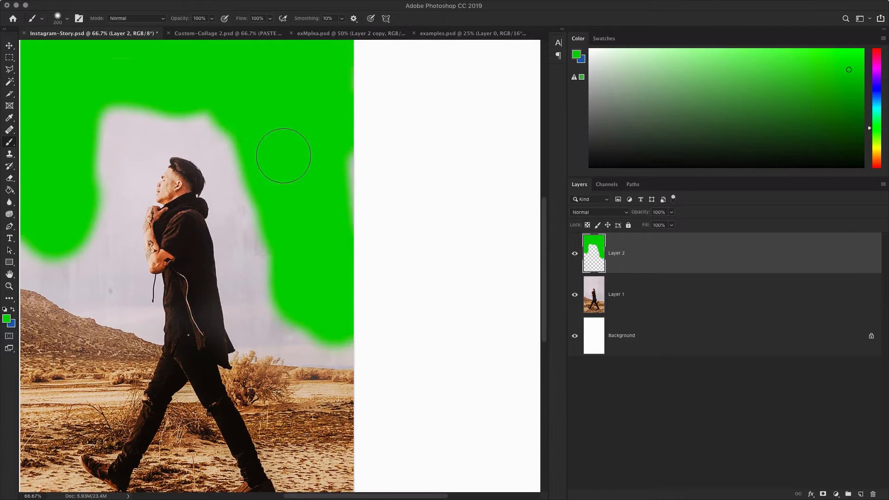
mouse_move(284, 153)
left_mouse_down()
mouse_move(140, 96)
mouse_move(78, 120)
left_mouse_up()
scroll(71, 154, "up", 5)
scroll(71, 155, "left", 2)
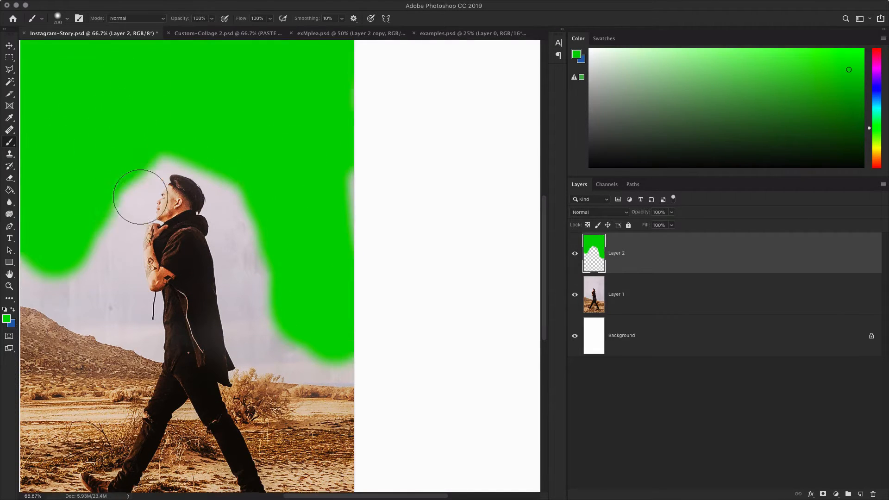
scroll(140, 197, "left", 1)
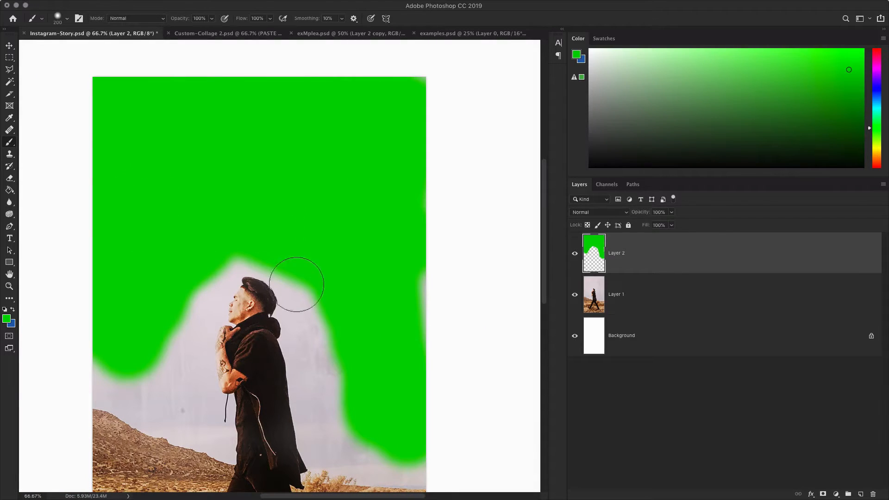
Hide the green paint layer and make the photo layer, Layer 1, active for selecting with the Polygonal Lasso.
left_click(574, 253)
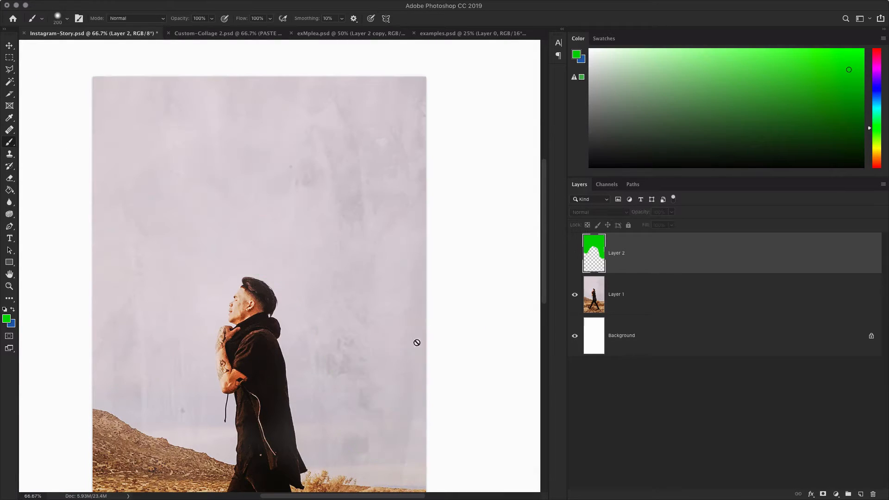
scroll(381, 300, "down", 4)
scroll(381, 299, "right", 1)
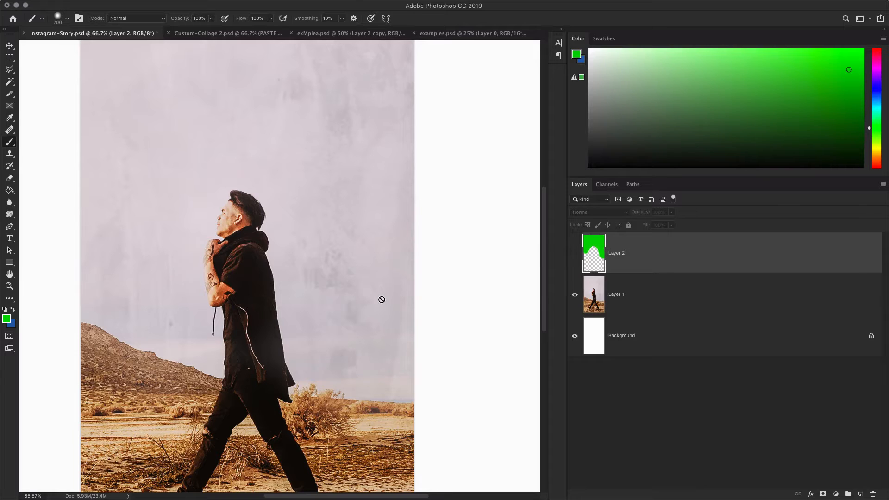
key("l")
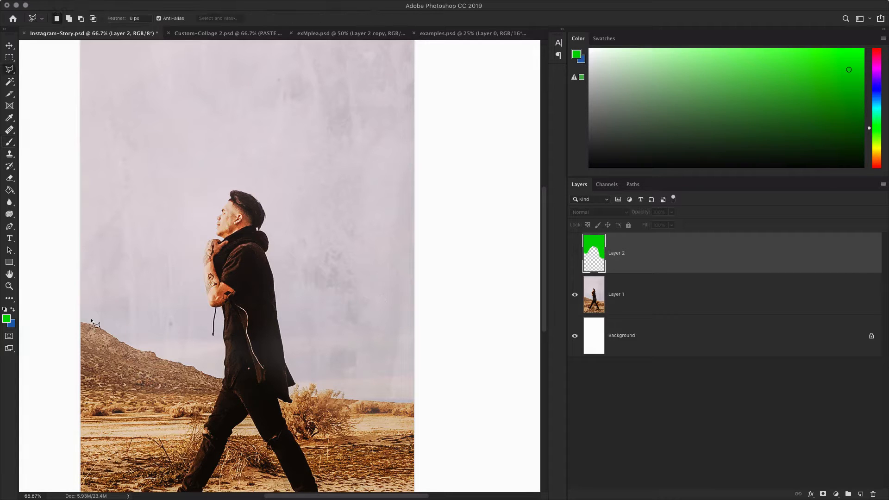
left_click(593, 304)
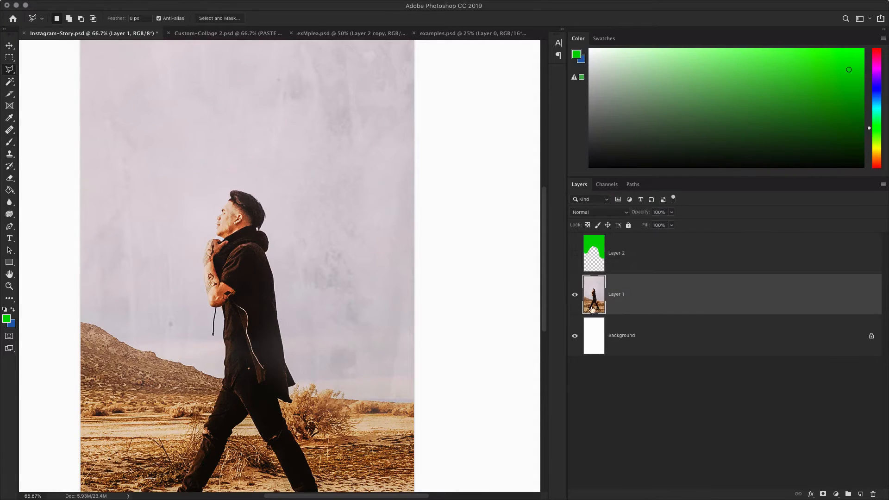
Start a Polygonal Lasso outline just outside the photo's left edge and trace the upper part of the hill's ridge at 400% zoom.
key("super+plus")
key("super+plus")
scroll(285, 324, "left", 1)
scroll(286, 325, "down", 4)
scroll(285, 325, "left", 15)
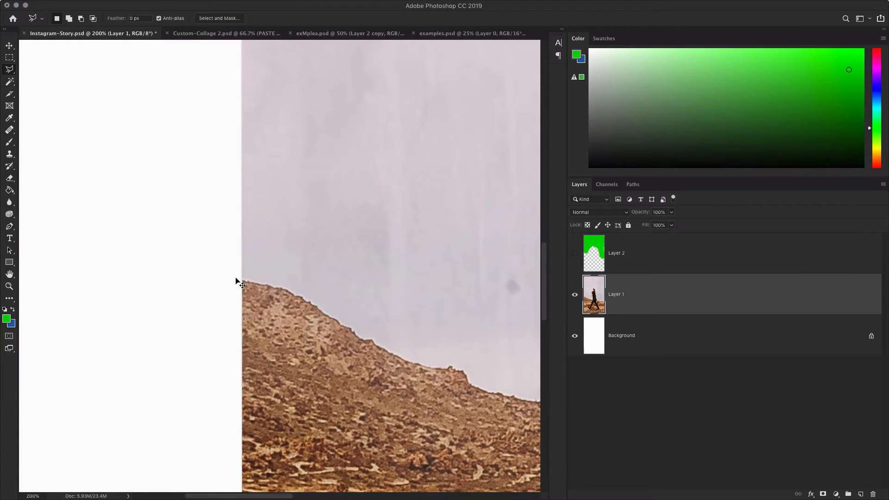
key("super+plus")
key("super+plus")
left_click(193, 291)
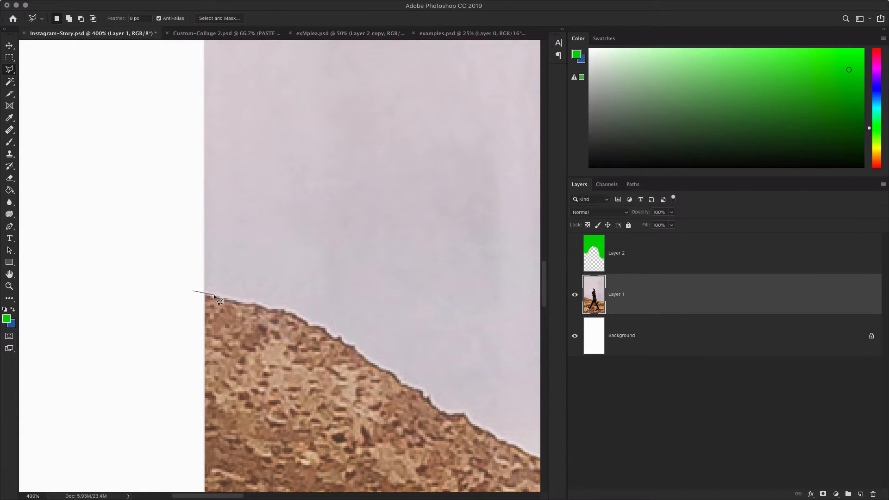
left_click(241, 302)
scroll(391, 354, "right", 5)
scroll(389, 353, "down", 2)
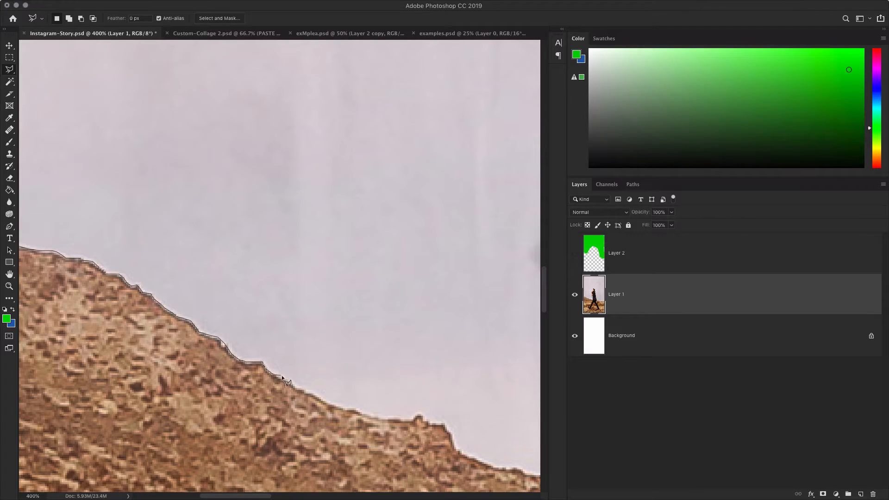
Continue the lasso outline down the hill's ridge, around its rocky bumps, to where it meets the man's jacket.
left_click_drag(287, 380, 298, 379)
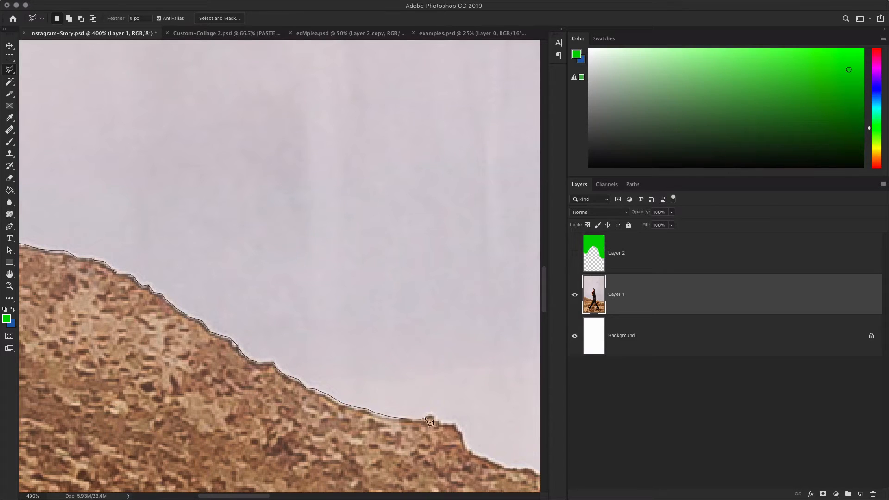
left_click(437, 420)
left_click(448, 422)
scroll(452, 397, "right", 5)
scroll(453, 396, "down", 5)
scroll(453, 397, "right", 3)
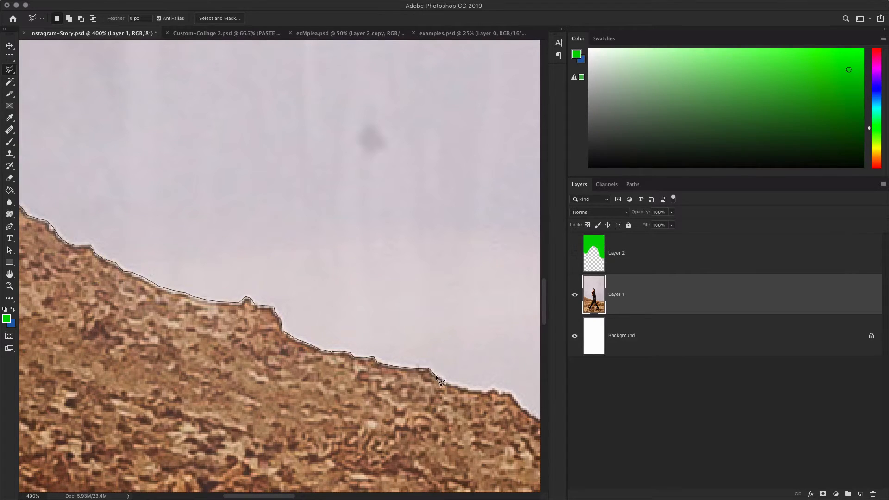
scroll(447, 377, "right", 10)
scroll(446, 374, "down", 5)
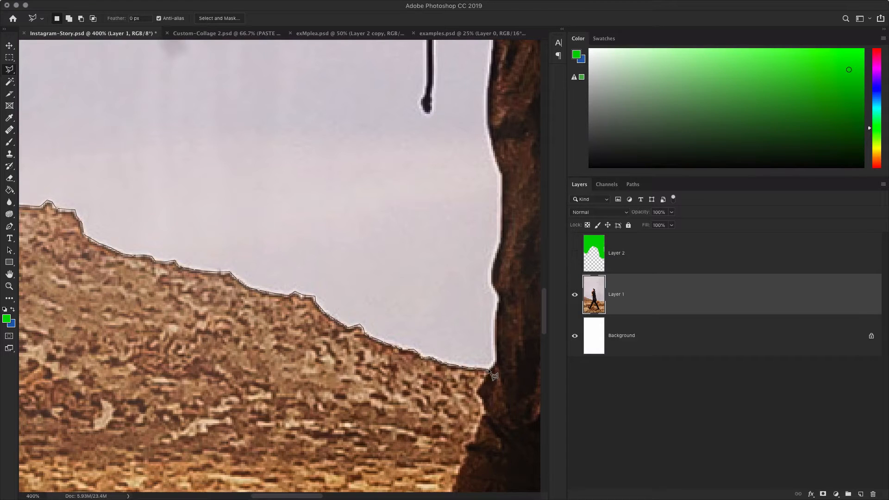
Trace the lasso outline up the front edge of the jacket to the underside of the man's elbow.
scroll(498, 337, "up", 1)
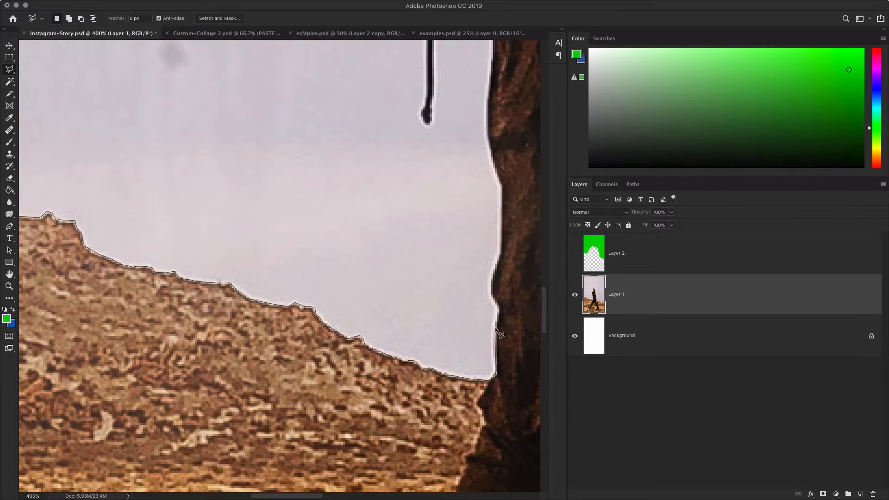
scroll(499, 334, "left", 1)
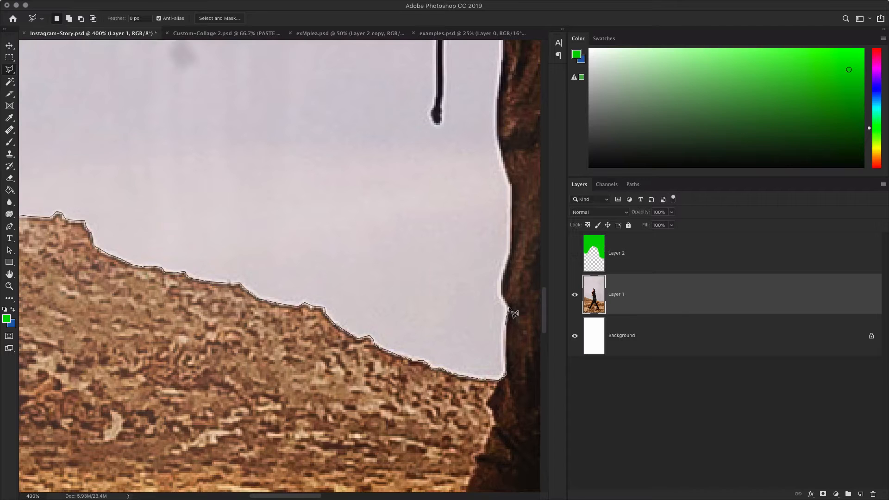
scroll(493, 274, "right", 6)
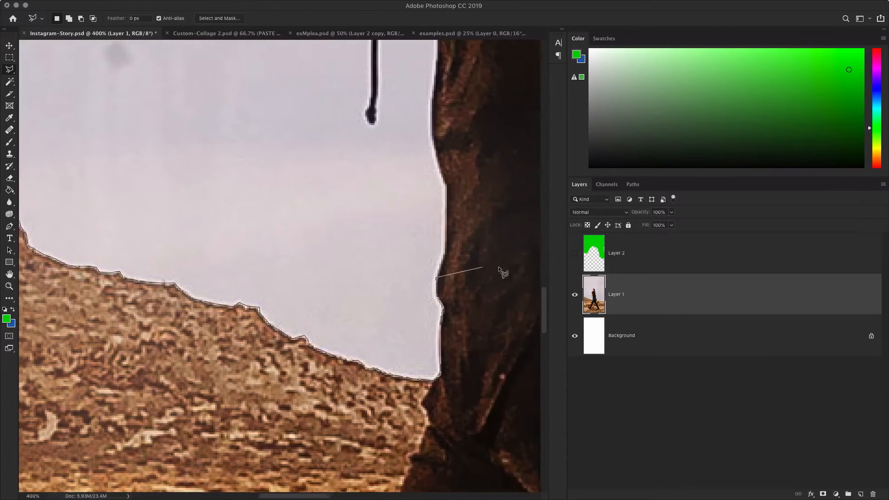
scroll(495, 273, "up", 3)
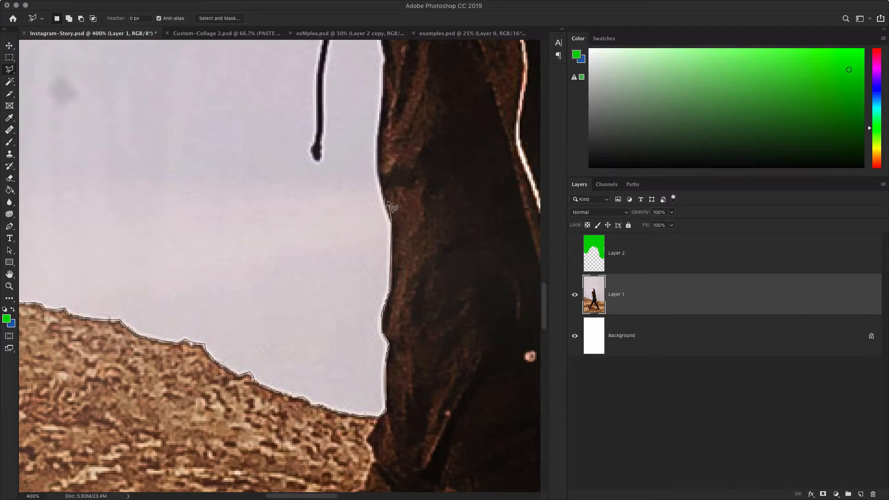
scroll(376, 188, "right", 2)
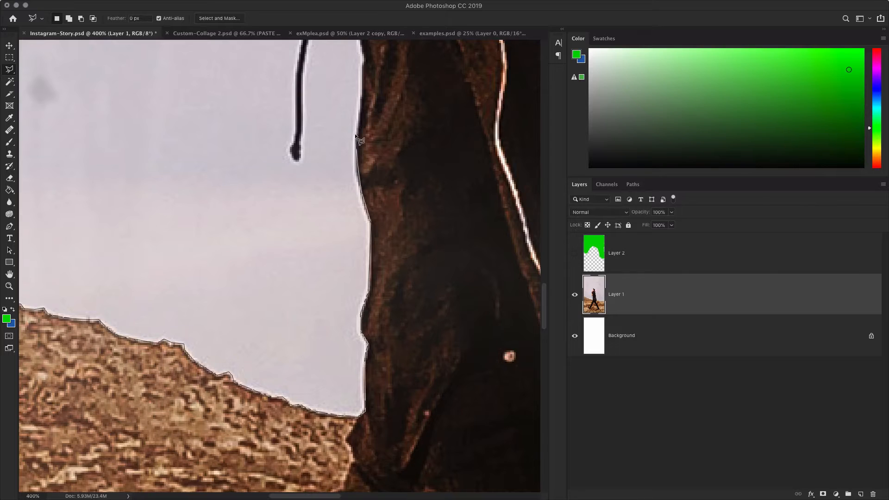
scroll(357, 136, "up", 5)
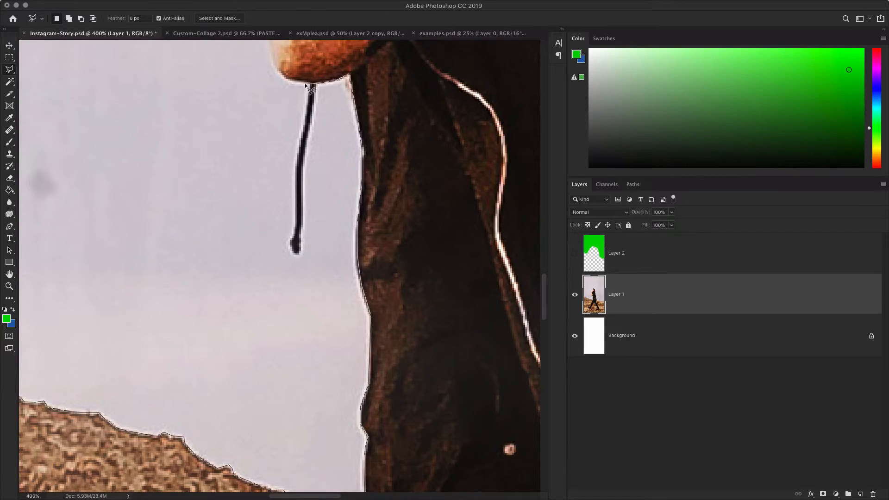
Carry the lasso outline around the elbow and up the outer edge of the tattooed forearm to the wrist.
scroll(276, 71, "up", 5)
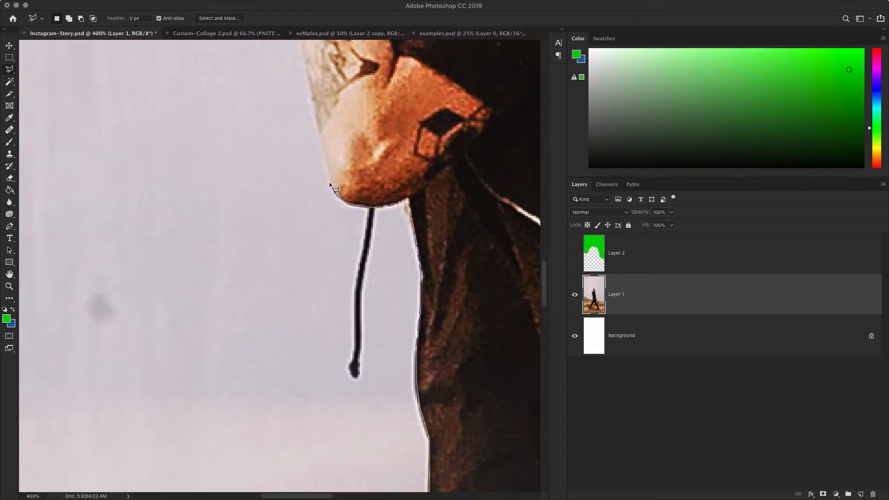
scroll(327, 172, "up", 8)
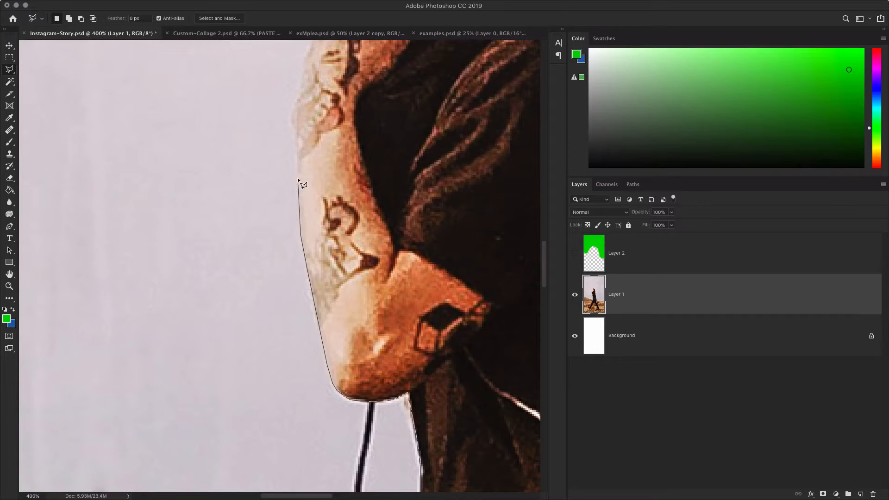
scroll(297, 194, "up", 7)
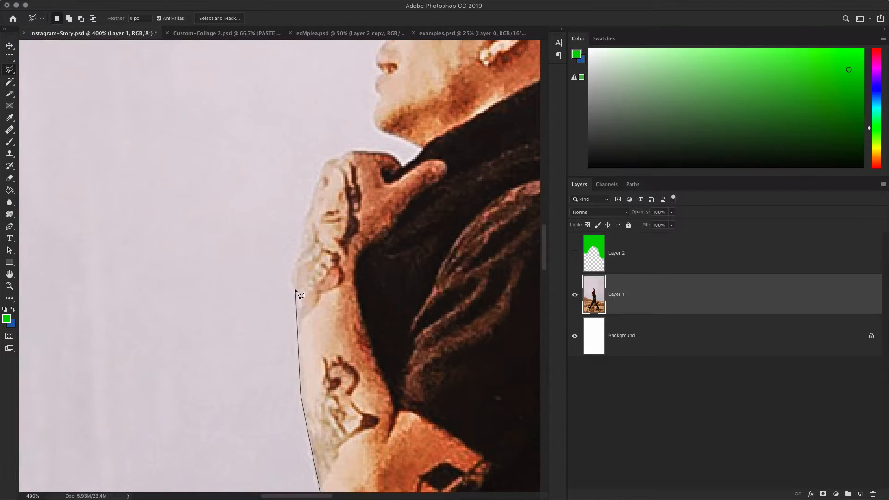
Outline the man's raised hand, the gap at his collar and the underside of his chin with the lasso.
left_click(299, 251)
left_click(350, 151)
left_click(389, 153)
left_click(372, 115)
scroll(371, 115, "up", 5)
scroll(371, 115, "right", 6)
scroll(355, 207, "left", 5)
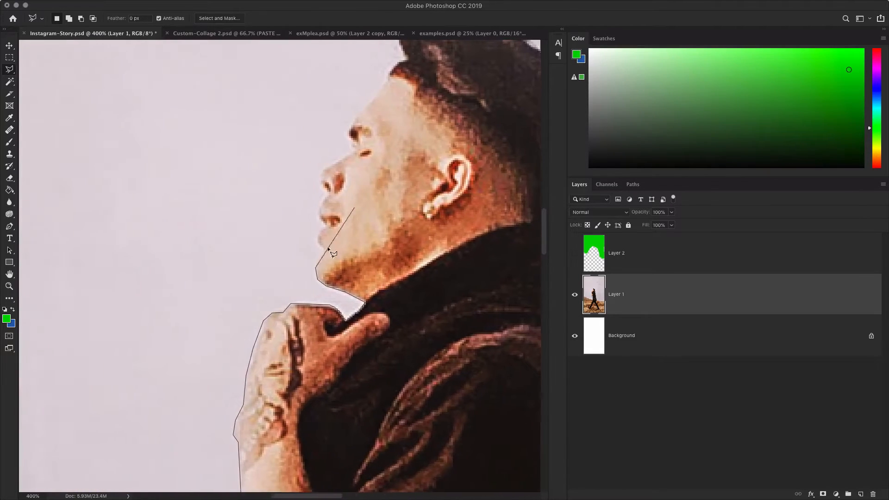
Remove the misplaced lasso point and trace the face profile over the lips, nose, brow and forehead to the hairline.
scroll(329, 250, "left", 5)
key("BackSpace")
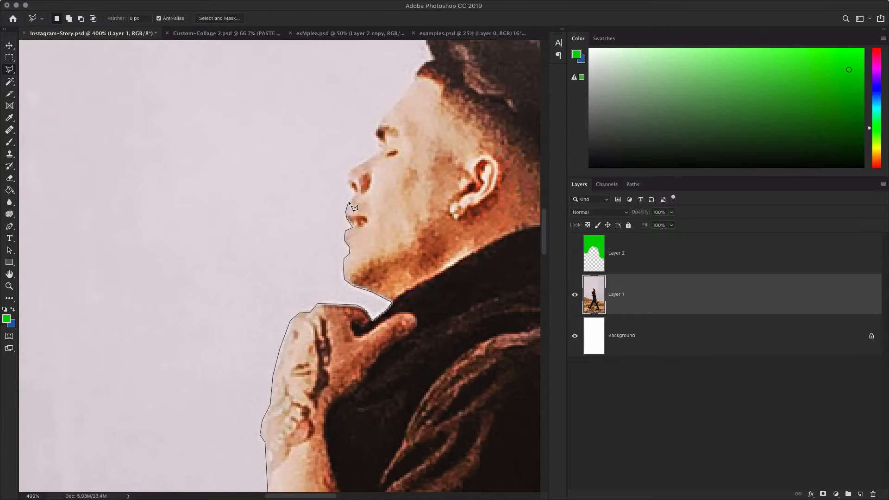
left_click(346, 174)
scroll(373, 137, "up", 1)
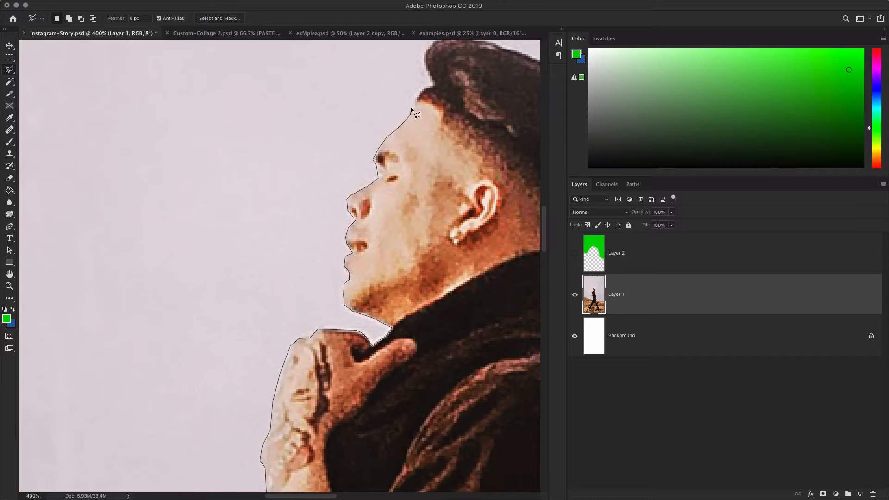
left_click(416, 97)
left_click(435, 87)
Carry the lasso outline from the forehead hairline around the front quiff and along the top of the man's hair.
scroll(413, 83, "up", 5)
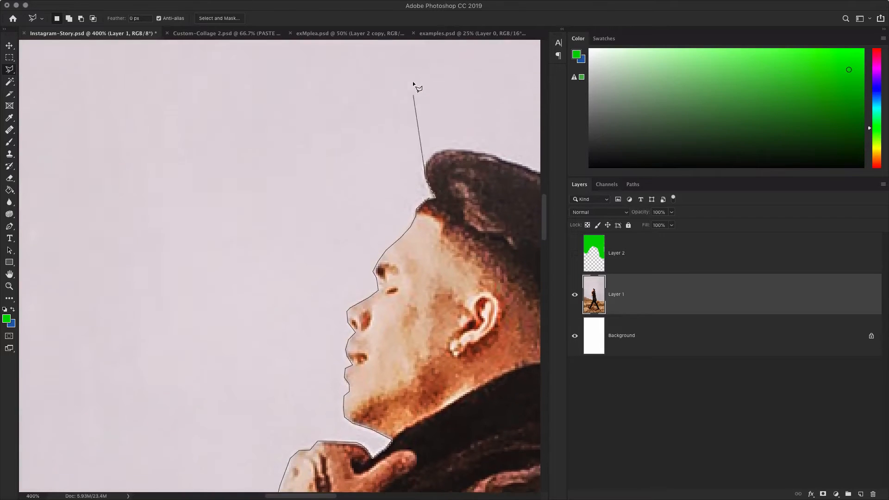
left_click(448, 160)
scroll(449, 160, "right", 5)
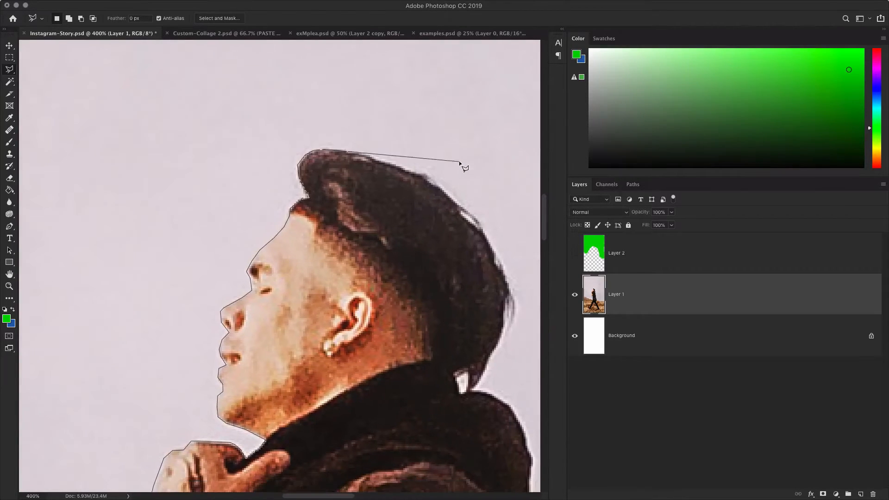
left_click(357, 152)
left_click(412, 172)
scroll(424, 177, "down", 3)
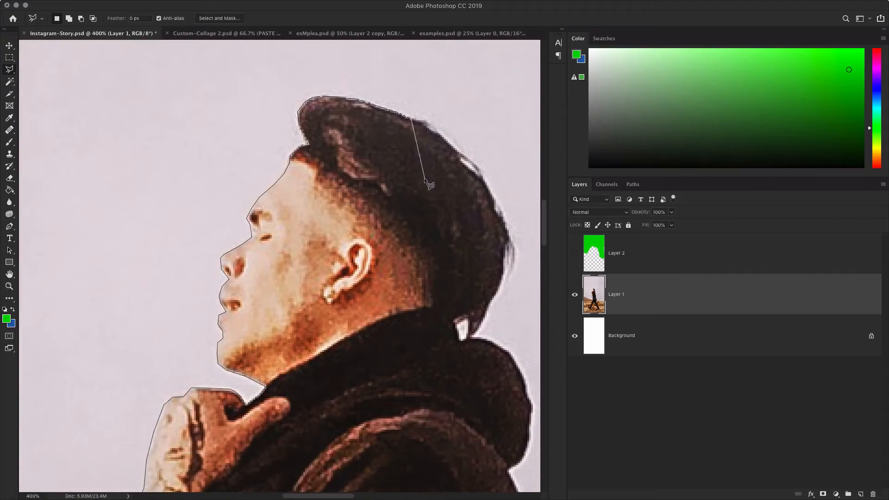
scroll(398, 157, "down", 2)
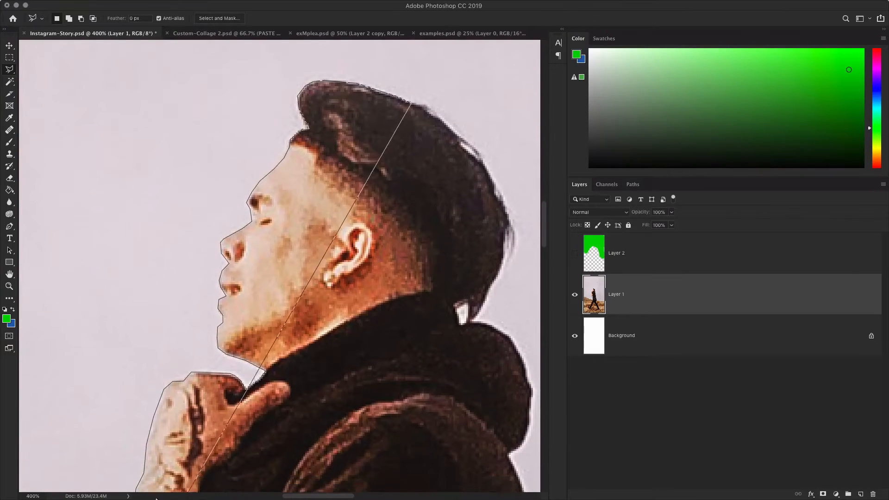
Continue the lasso outline down the back of the man's head to the point where the hair meets the hood.
key("super+minus")
key("super+minus")
key("super+minus")
key("super+minus")
key("super+minus")
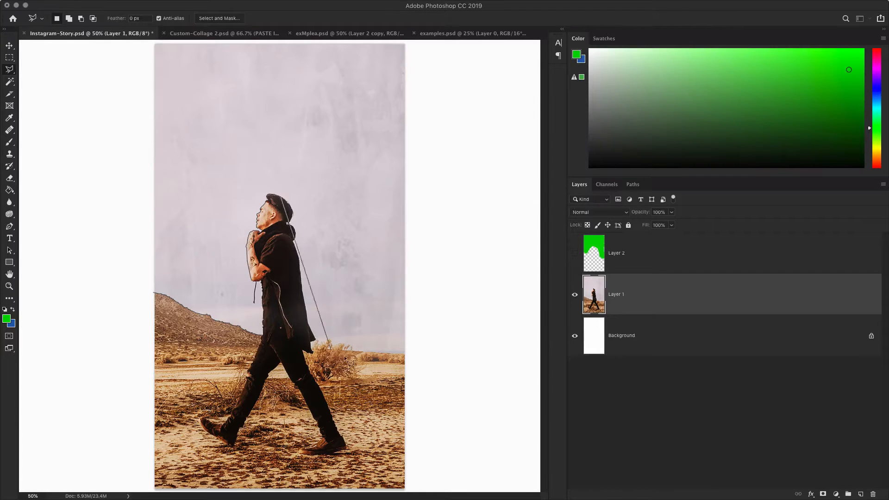
key("super+plus")
key("super+plus")
key("super+plus")
key("super+plus")
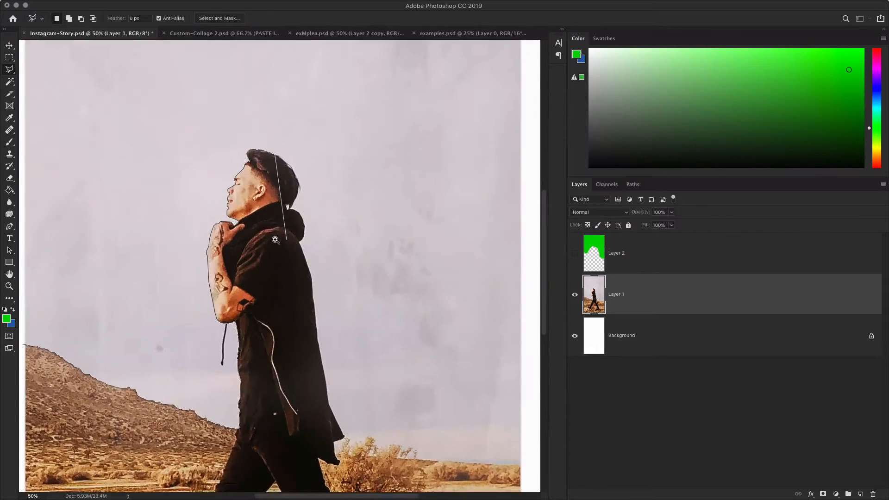
scroll(279, 224, "up", 3)
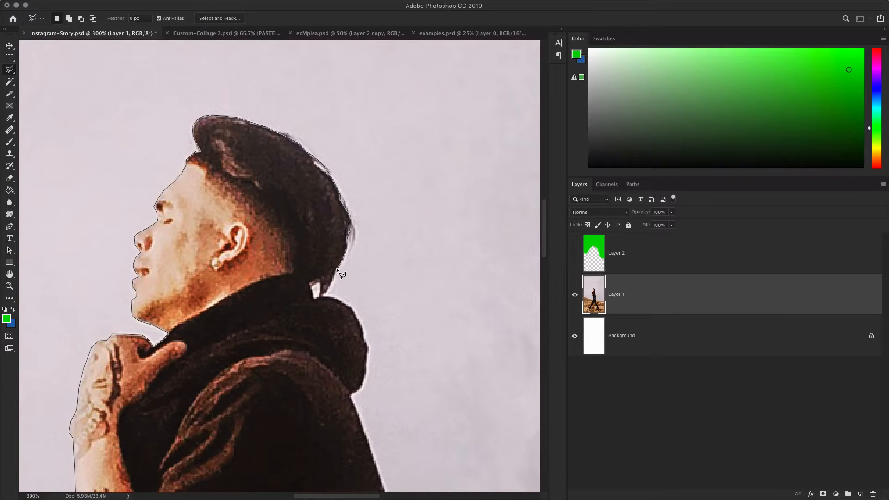
left_click(323, 297)
scroll(356, 305, "down", 1)
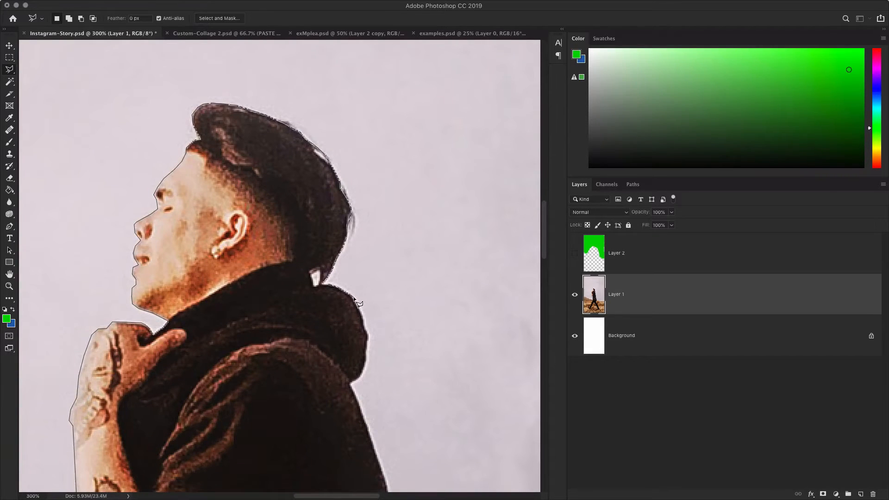
Trace the lasso outline around the rounded outer edge of the hood to its base at the shoulder.
left_click(354, 304)
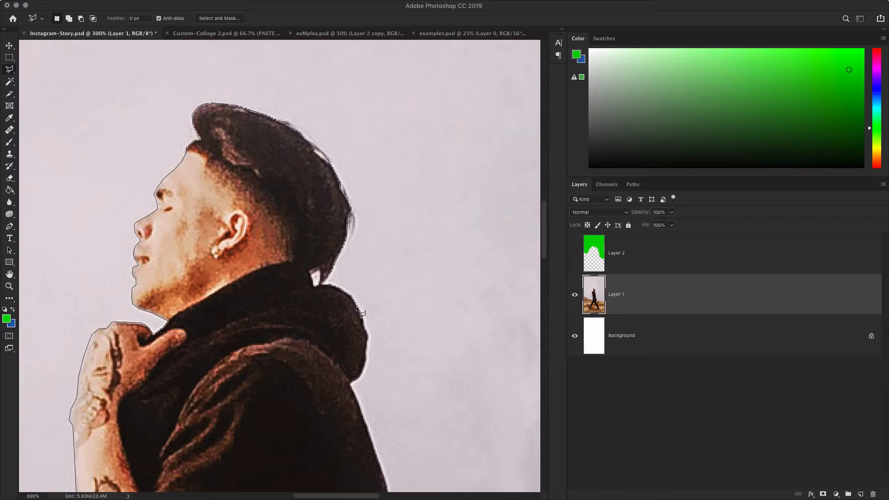
left_click(368, 334)
scroll(368, 341, "left", 1)
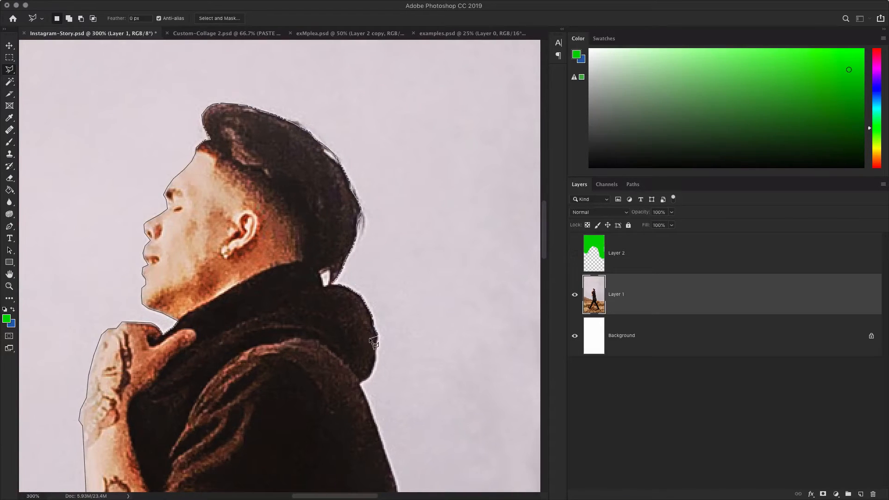
scroll(373, 290, "right", 5)
scroll(373, 290, "down", 3)
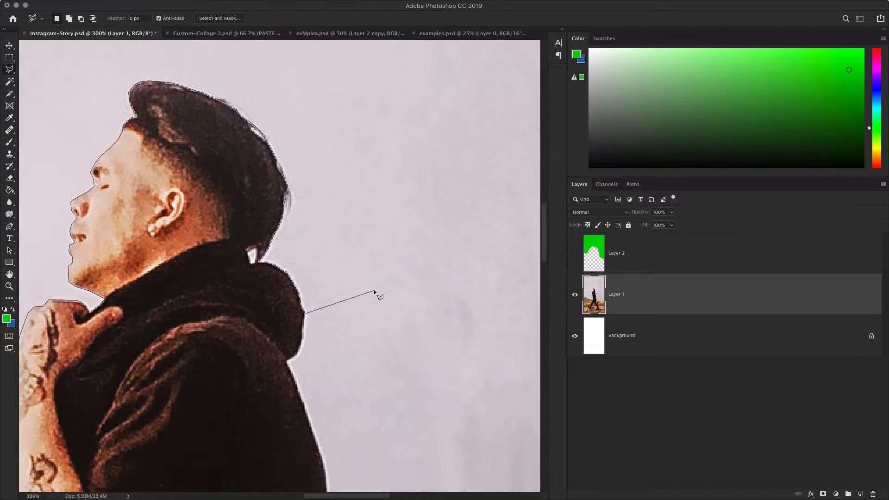
left_click(303, 320)
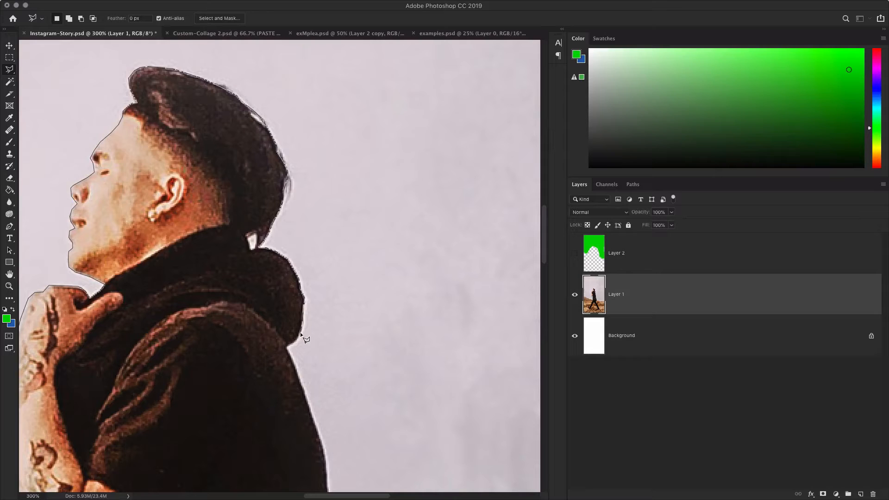
left_click(298, 340)
scroll(317, 208, "down", 8)
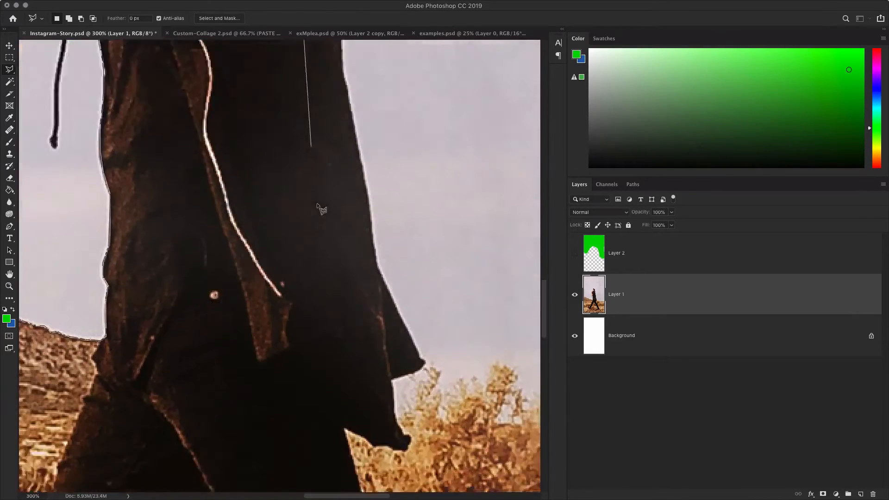
Trace the lasso outline from the base of the hood down the back edge of the jacket toward its flared tail.
scroll(333, 124, "up", 1)
scroll(332, 121, "up", 3)
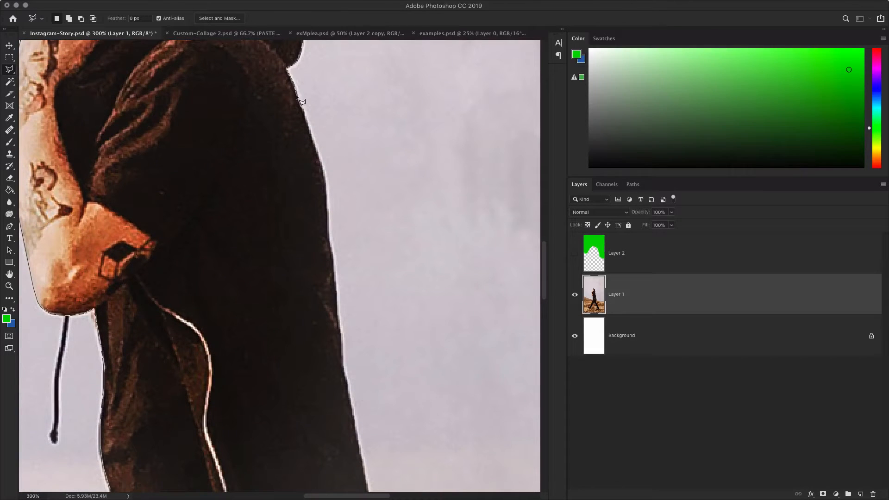
scroll(309, 131, "up", 1)
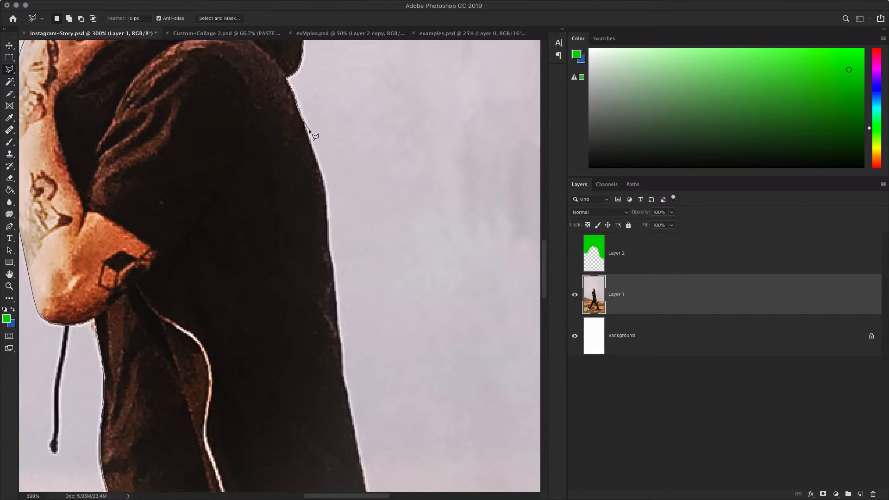
left_click(326, 183)
scroll(336, 280, "down", 2)
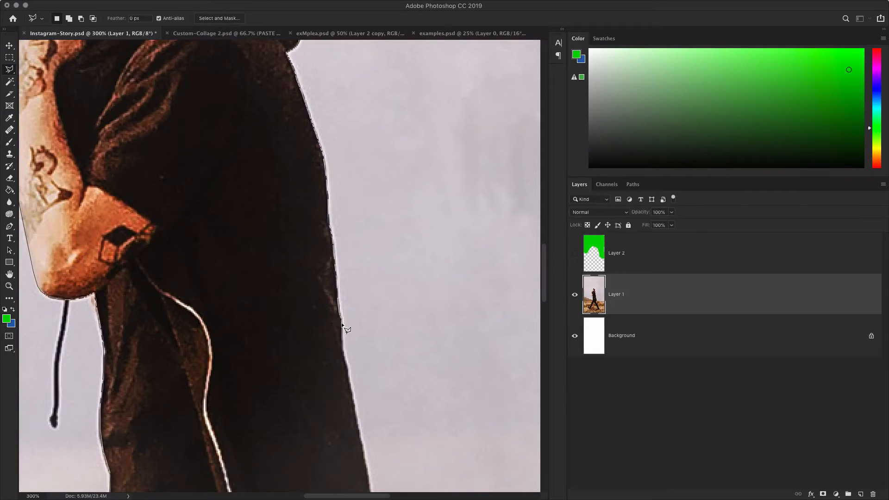
scroll(349, 263, "down", 5)
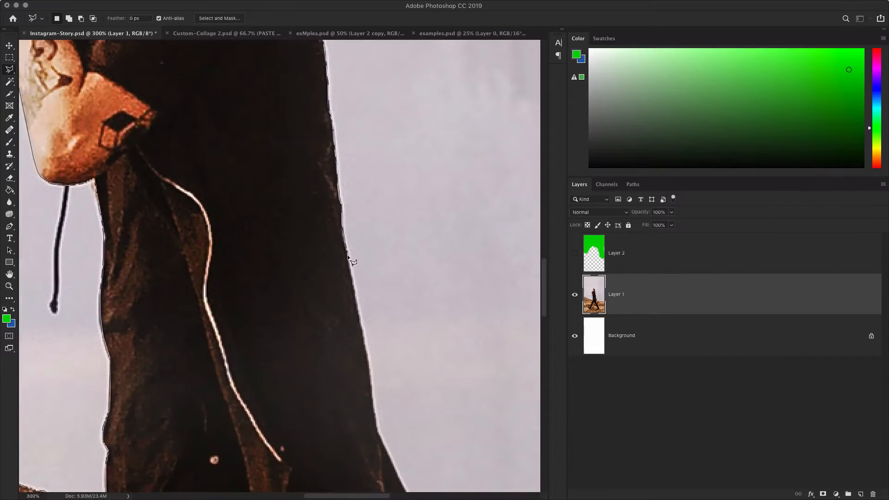
left_click(343, 237)
scroll(360, 316, "down", 4)
scroll(361, 259, "down", 4)
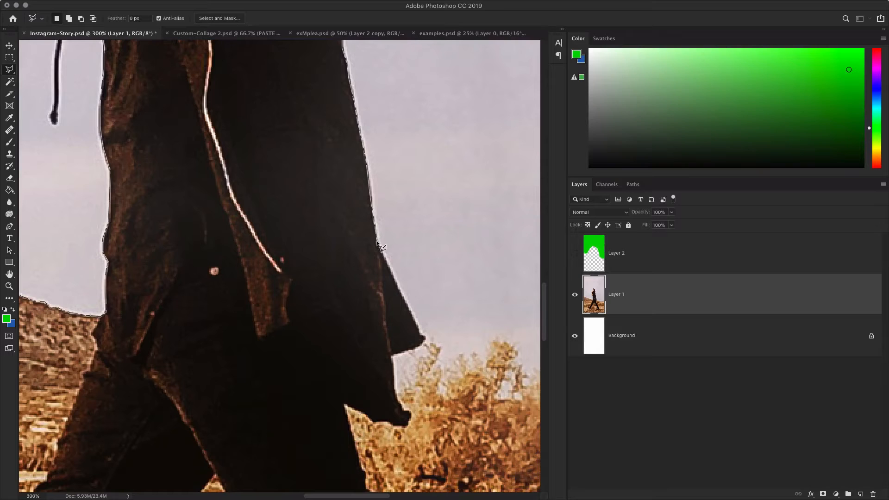
Outline the pointed jacket tail and its underside, continuing down the lower hem to the bush.
left_click(417, 348)
left_click(408, 350)
scroll(396, 353, "down", 1)
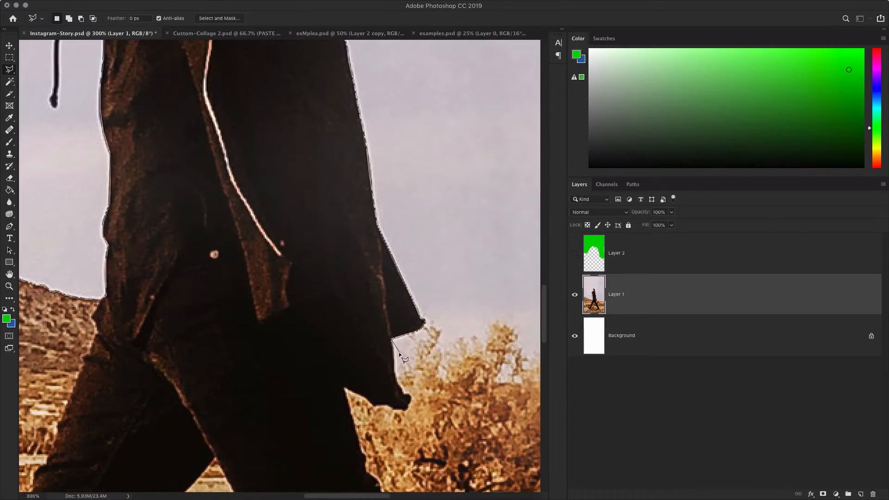
left_click(395, 377)
Try to run the lasso outline from the jacket hem across the bush at horizon height, and remove its points.
left_click(429, 378)
scroll(482, 386, "right", 5)
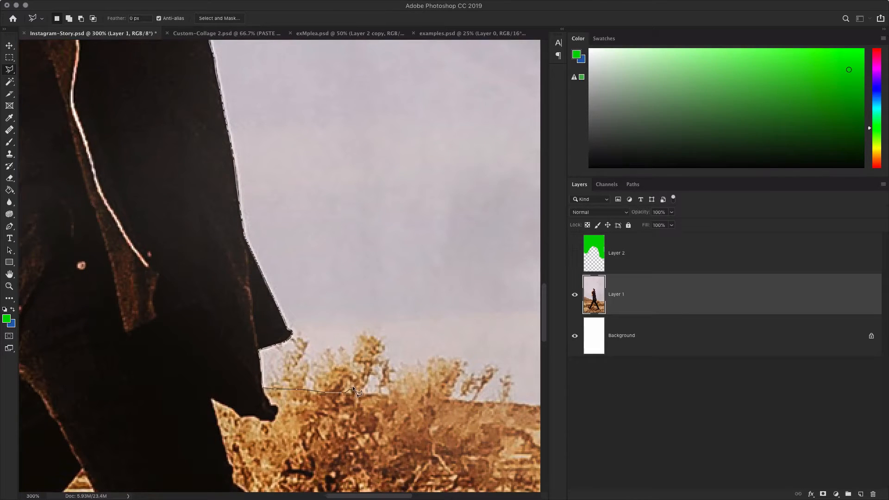
scroll(351, 389, "down", 1)
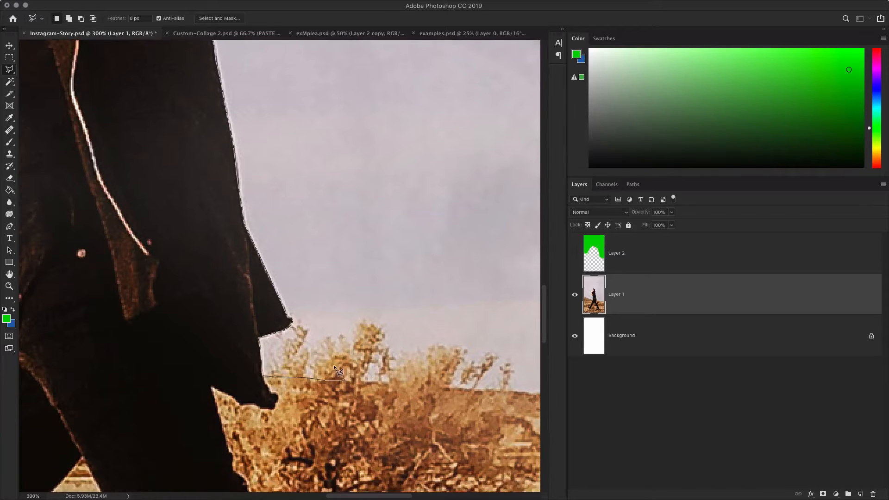
scroll(332, 370, "right", 2)
key("BackSpace")
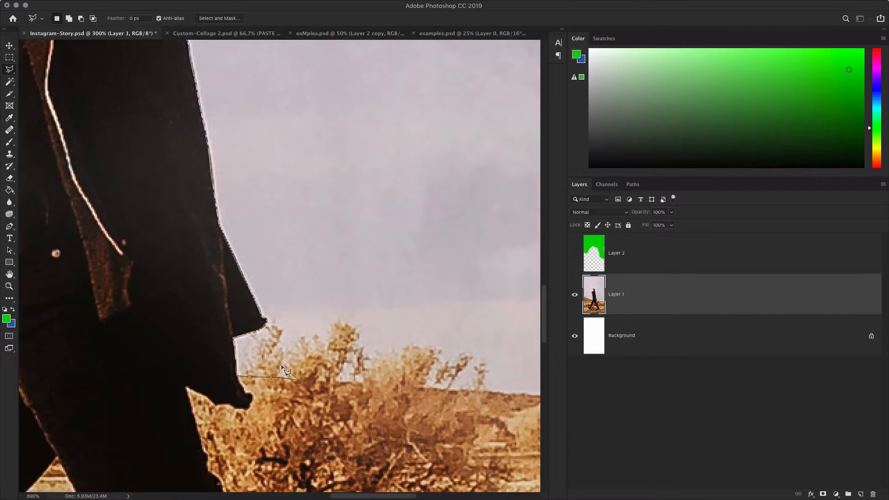
key("BackSpace")
key("BackSpace")
key("BackSpace")
Try to trace the lasso outline around the individual upper branches of the bush, and remove those points.
scroll(300, 318, "down", 5)
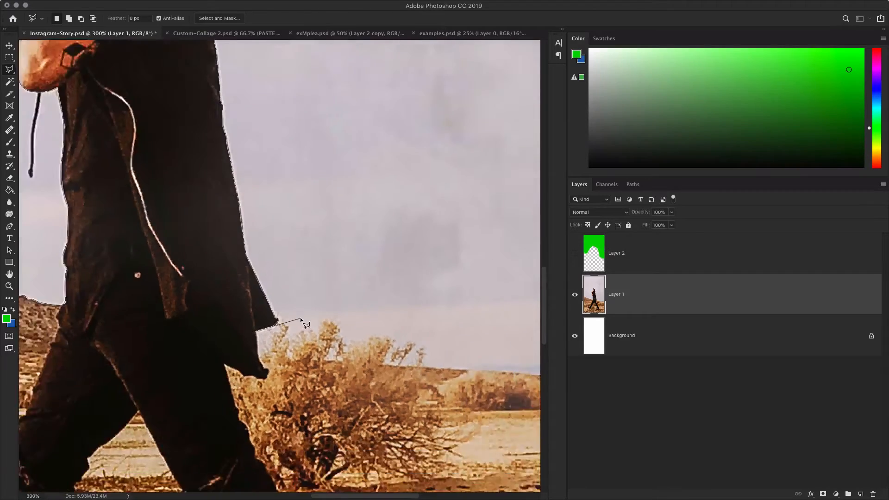
scroll(301, 319, "up", 5)
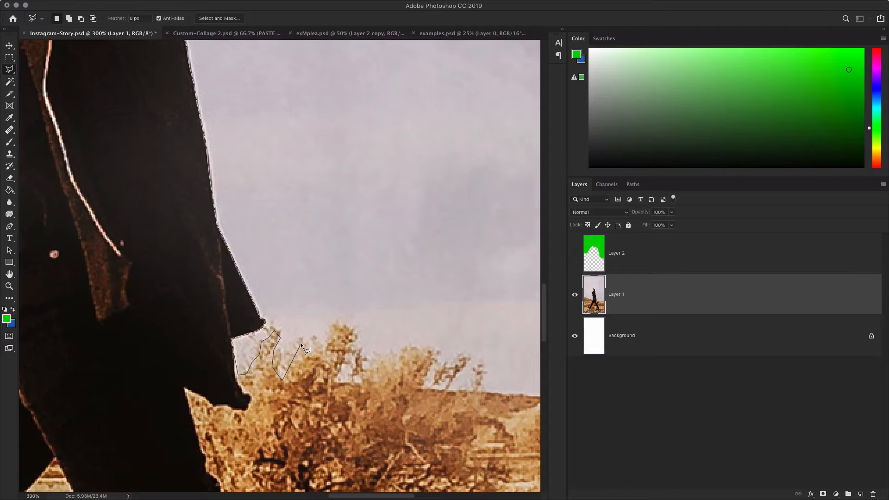
key("BackSpace")
key("BackSpace")
key("BackSpace")
key("BackSpace")
key("BackSpace")
key("BackSpace")
key("BackSpace")
key("BackSpace")
key("BackSpace")
scroll(243, 373, "up", 1)
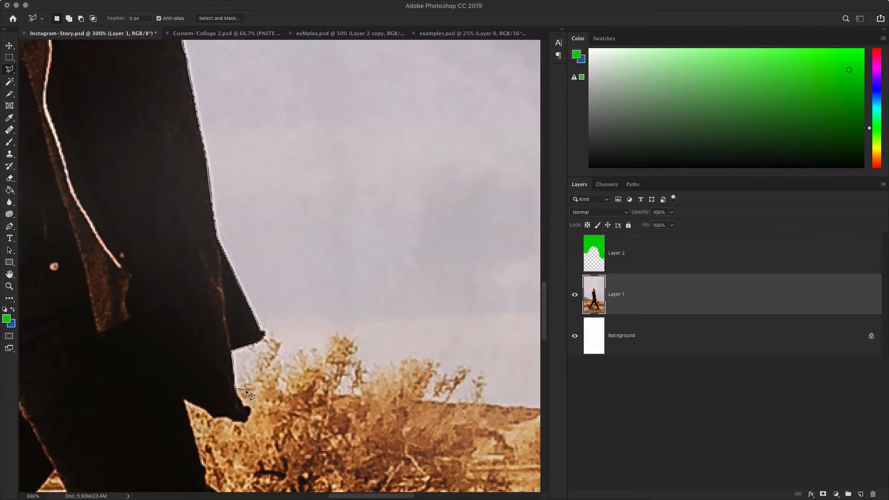
Run the lasso outline from the jacket hem straight through the bush and along the horizon to the photo's right edge.
scroll(245, 390, "left", 1)
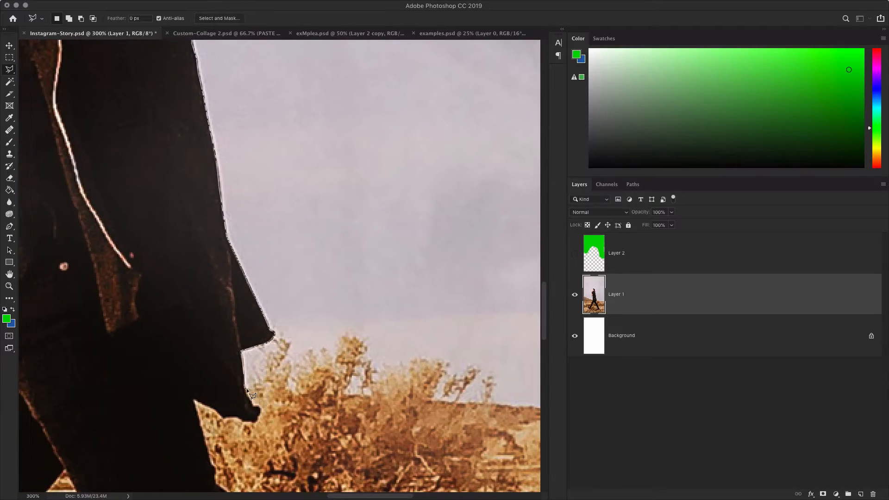
left_click(296, 393)
left_click(502, 404)
scroll(484, 384, "right", 8)
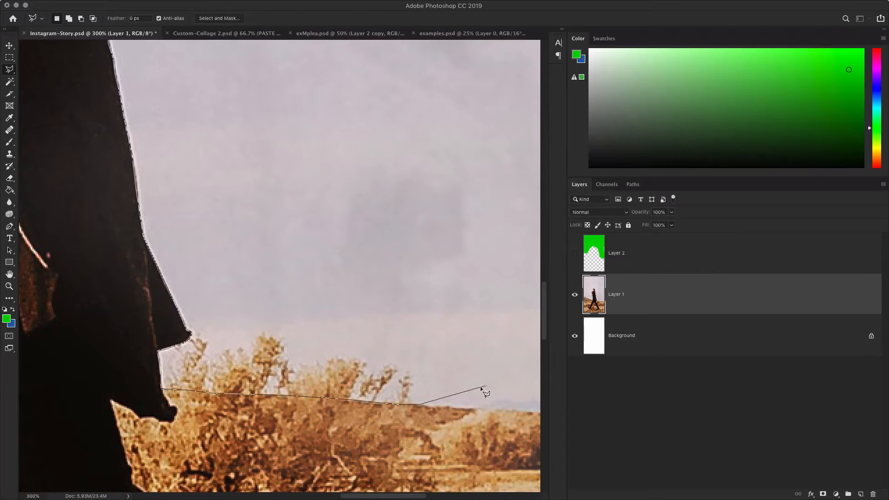
scroll(448, 405, "left", 1)
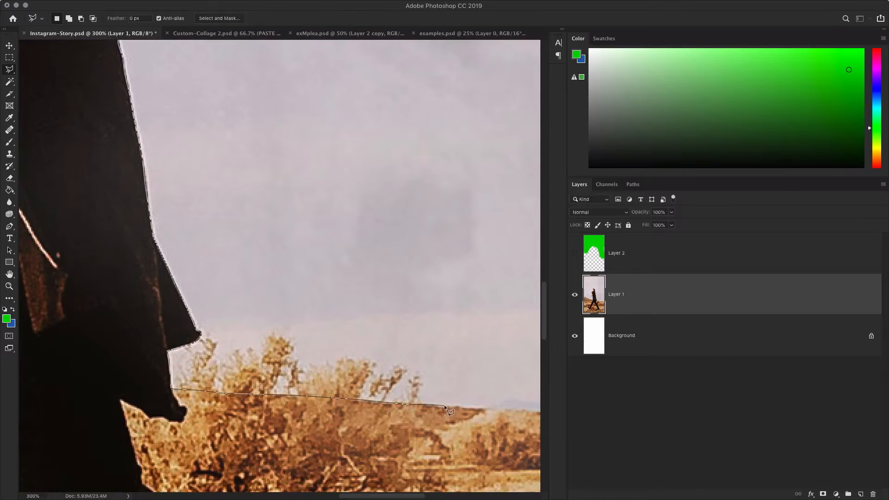
left_click(485, 409)
scroll(486, 409, "right", 20)
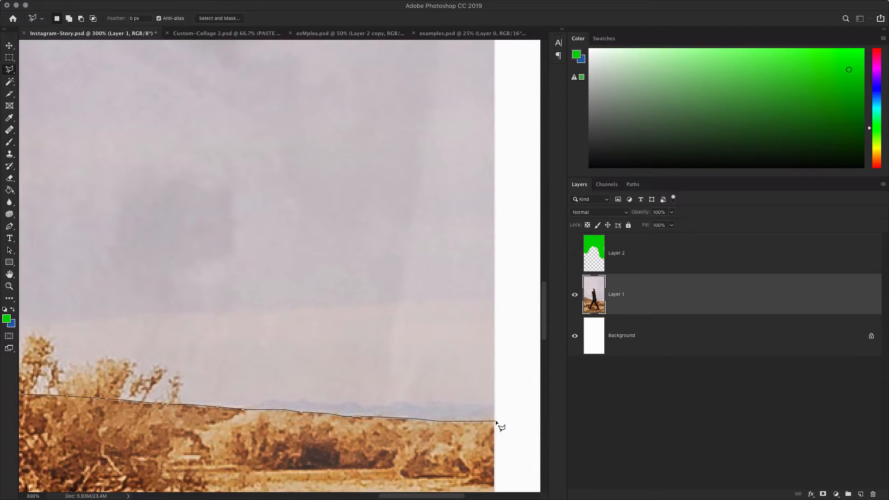
scroll(500, 422, "down", 2)
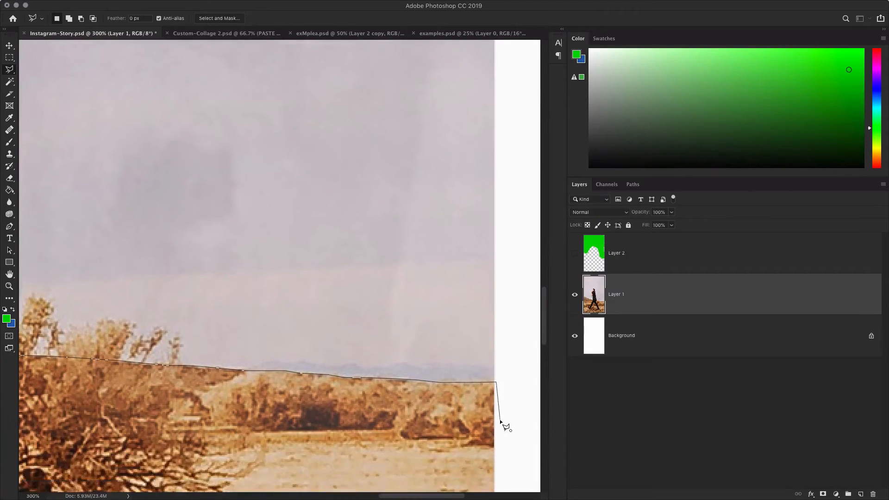
Take the lasso outline around the outside of the photo's upper corners and close it to select the whole sky.
key("super+minus")
key("super+minus")
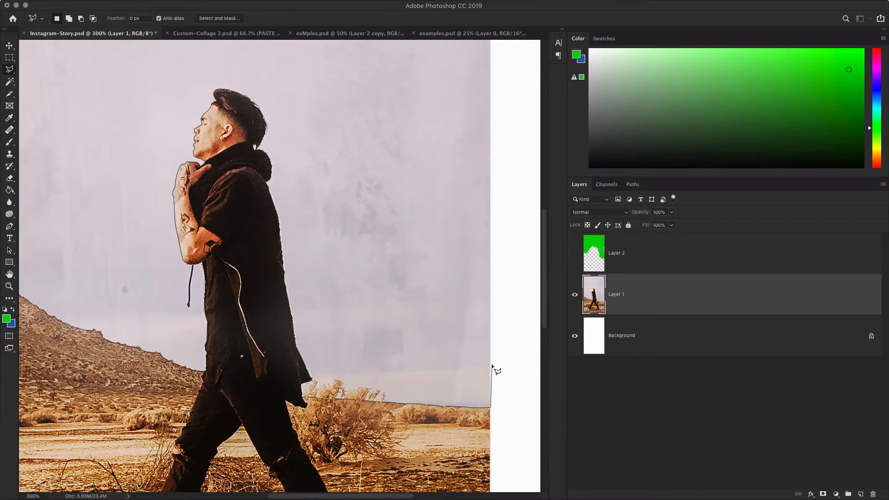
scroll(492, 366, "down", 5)
scroll(476, 213, "up", 4)
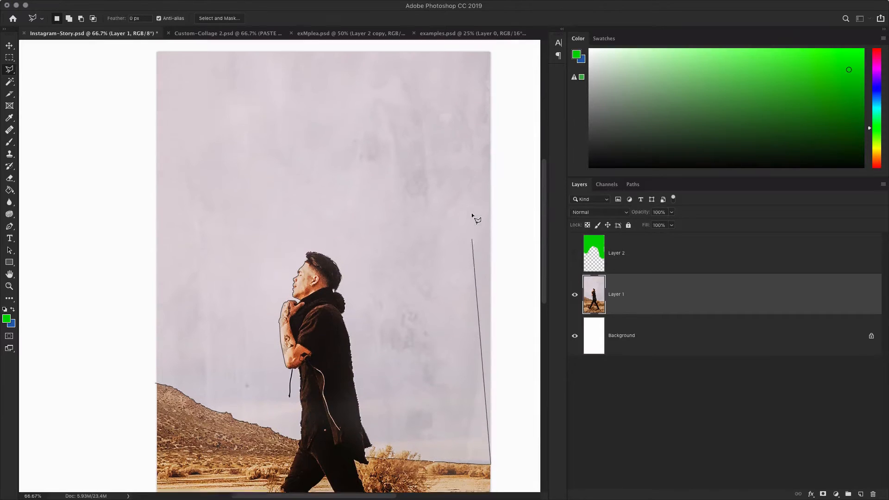
left_click(495, 53)
left_click(120, 58)
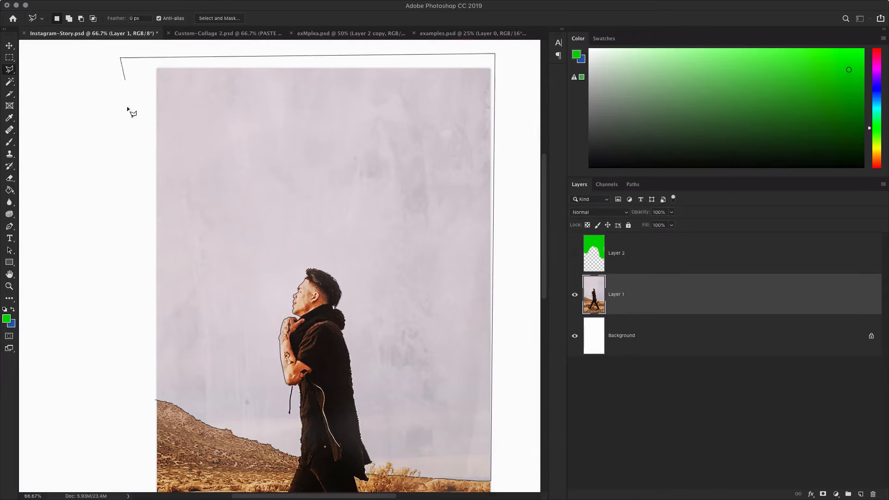
double_click(118, 352)
scroll(145, 263, "down", 5)
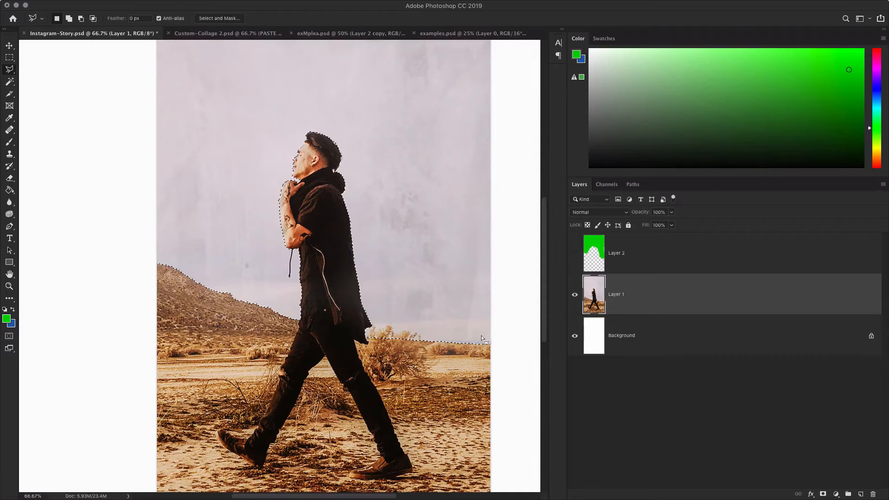
scroll(427, 267, "up", 2)
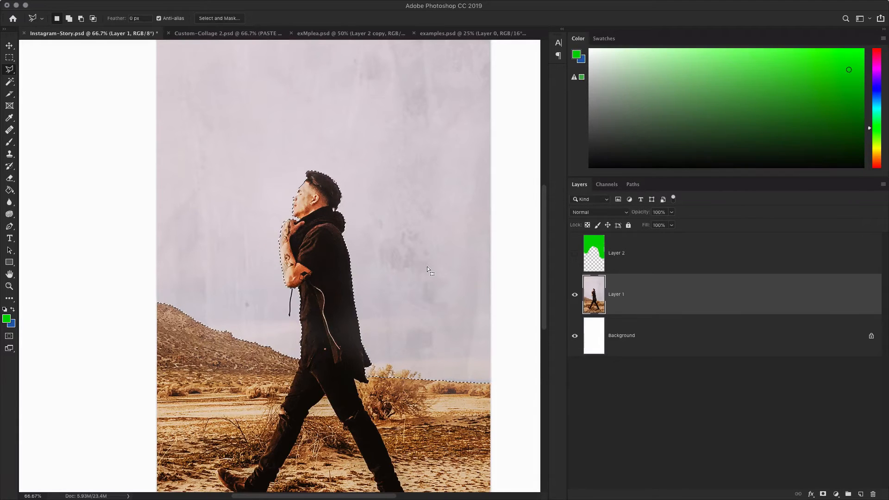
Inspect the finished sky selection around the man, the hillside and the horizon.
scroll(427, 265, "left", 5)
scroll(426, 266, "down", 1)
scroll(494, 262, "right", 3)
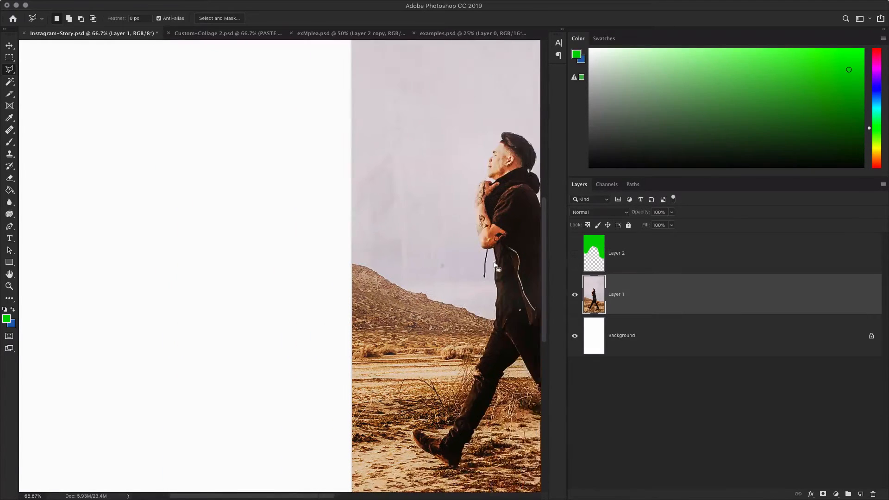
scroll(493, 262, "left", 4)
scroll(493, 262, "up", 5)
scroll(494, 262, "right", 5)
scroll(501, 263, "up", 3)
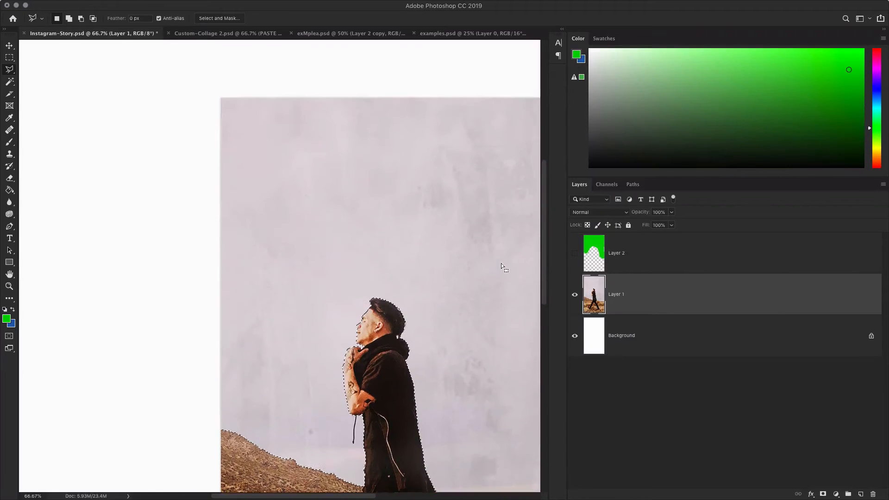
scroll(501, 263, "down", 6)
scroll(501, 262, "right", 4)
scroll(501, 262, "down", 2)
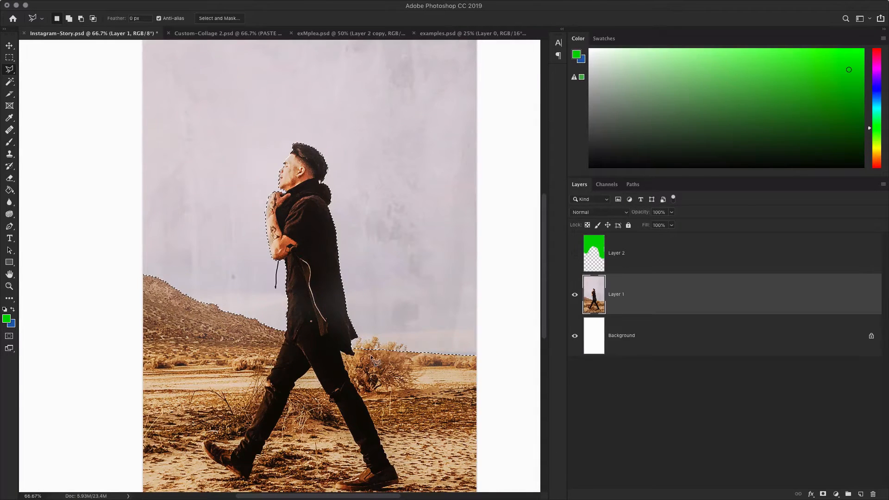
scroll(370, 343, "up", 2)
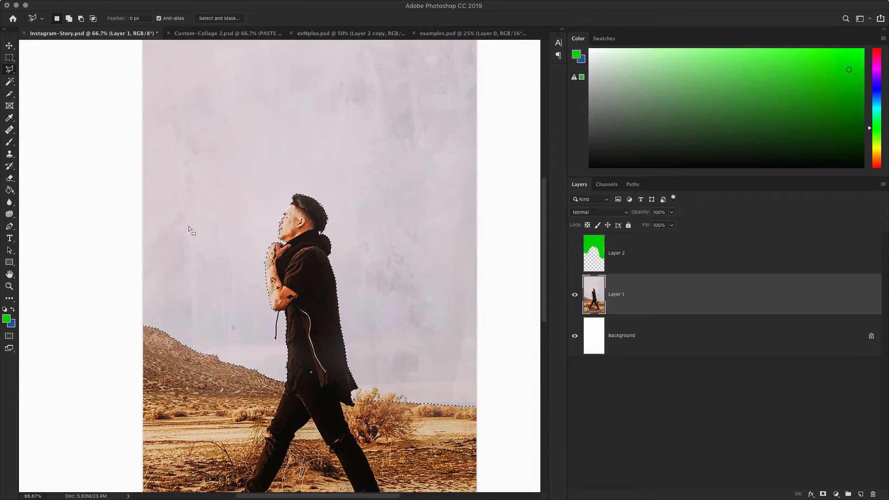
Add a new empty layer directly above Layer 2.
left_click(604, 262)
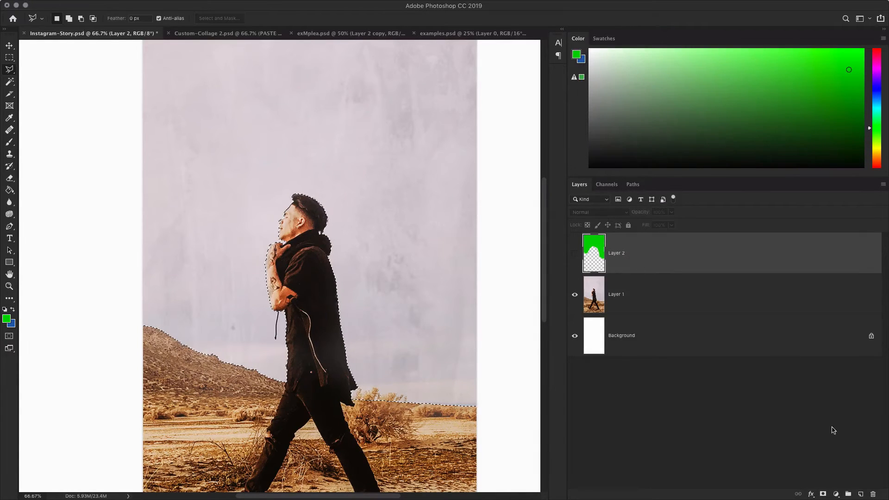
left_click(860, 494)
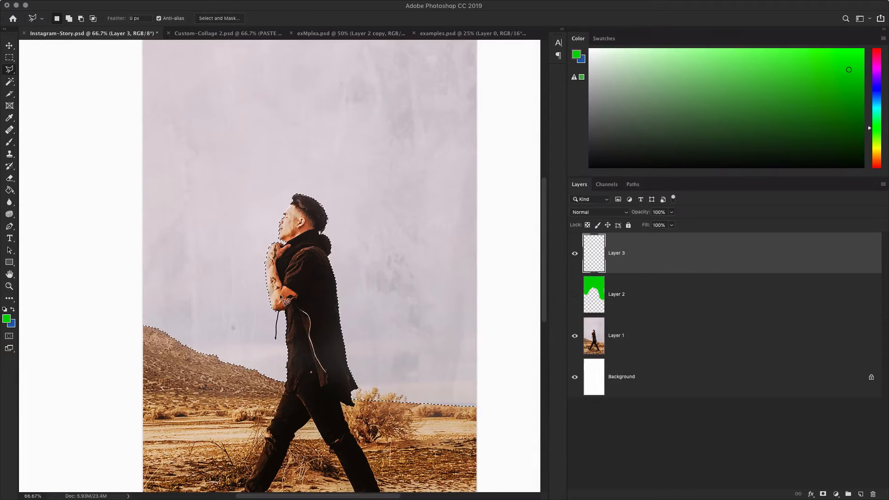
left_click(7, 319)
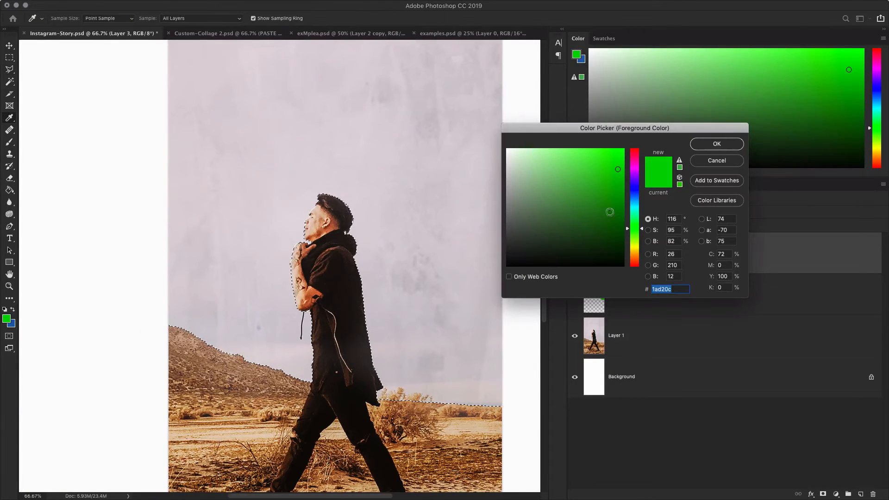
left_click_drag(616, 128, 383, 103)
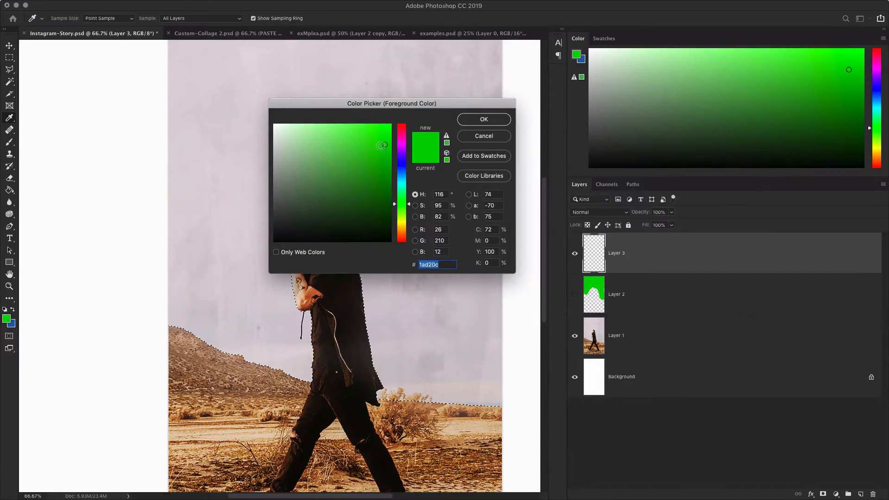
mouse_move(380, 146)
left_mouse_down()
mouse_move(314, 123)
mouse_move(366, 124)
left_mouse_up()
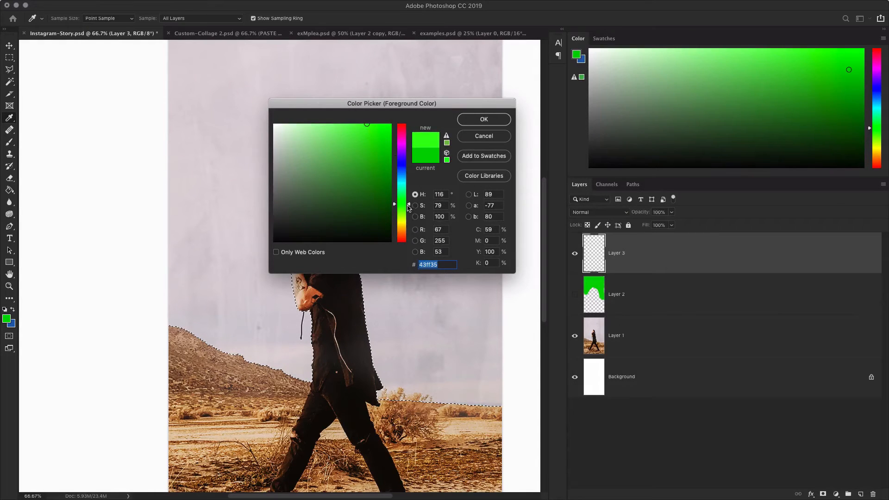
left_click_drag(407, 206, 407, 238)
left_click_drag(380, 170, 390, 107)
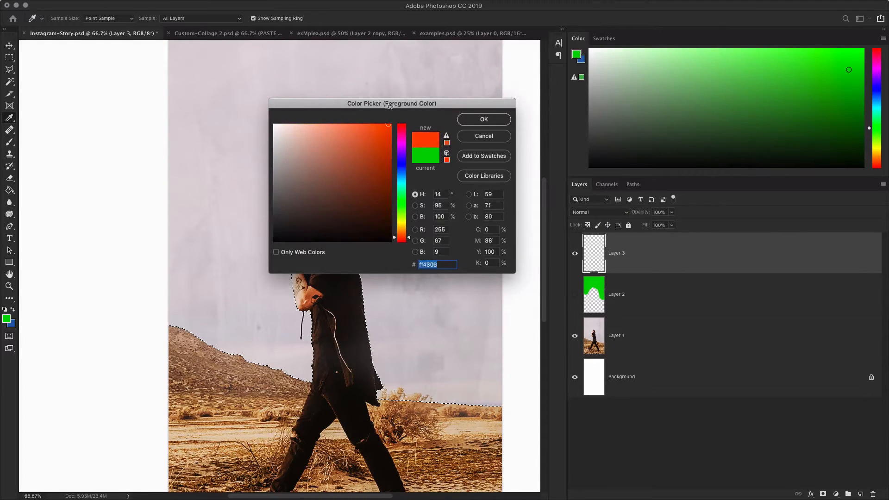
left_click_drag(408, 230, 408, 206)
left_click(483, 135)
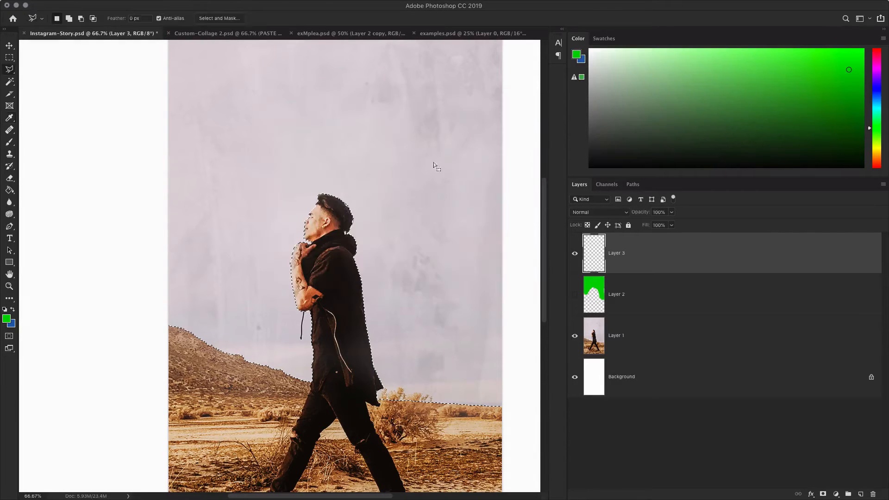
scroll(356, 260, "down", 6)
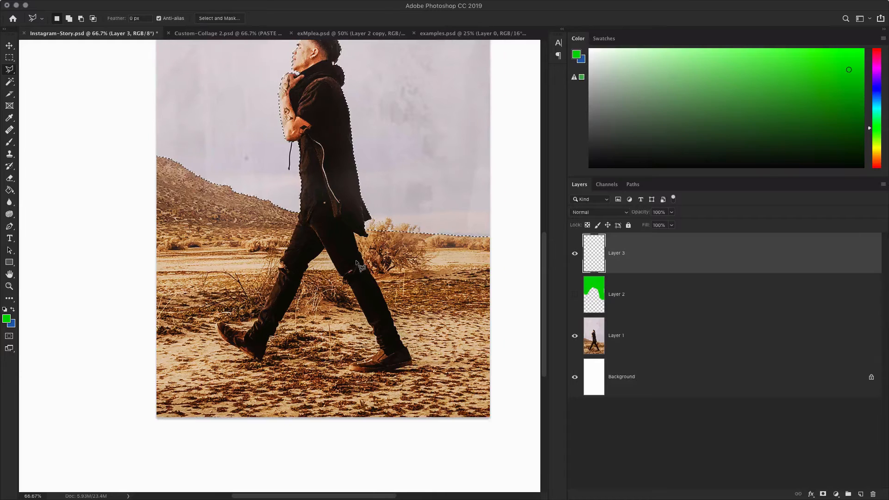
scroll(360, 266, "up", 3)
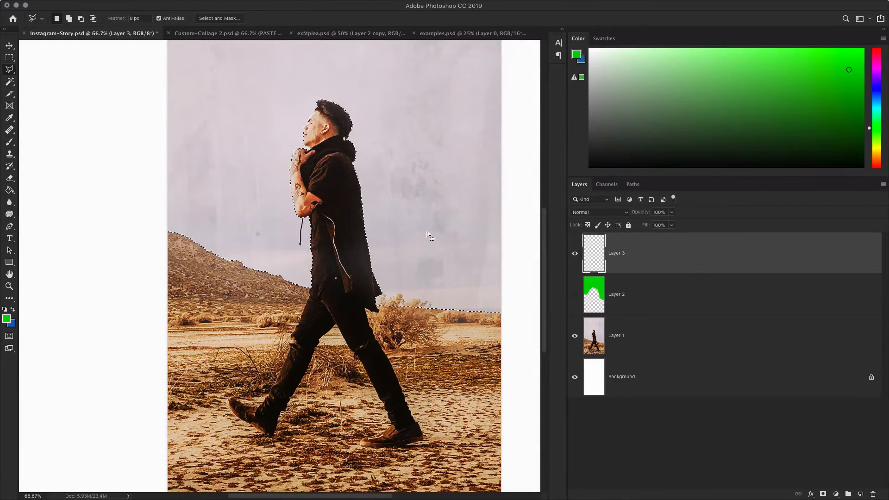
scroll(429, 231, "up", 4)
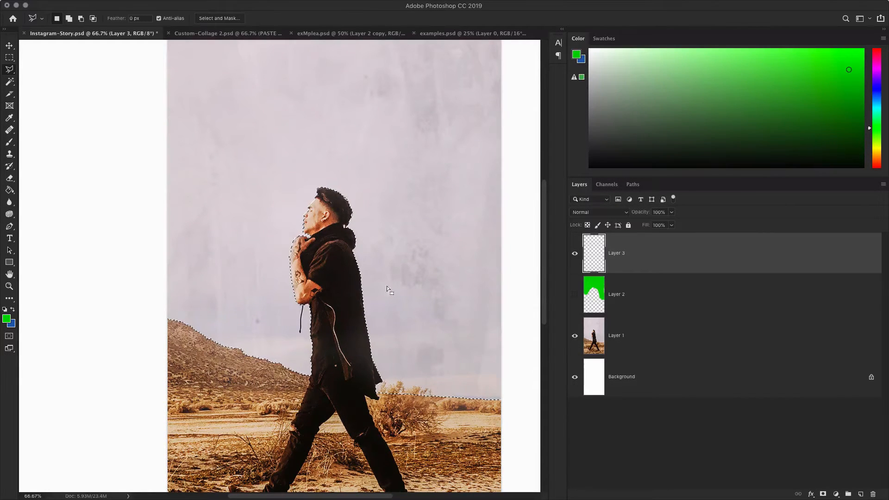
scroll(281, 359, "down", 2)
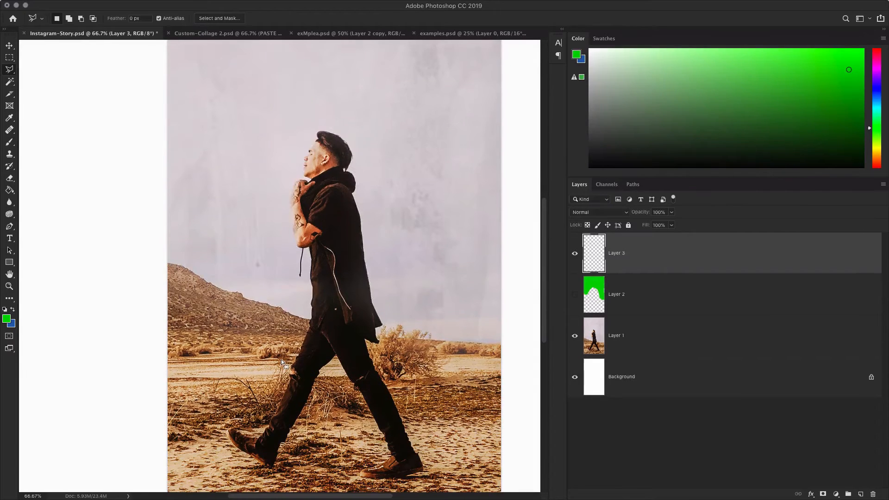
scroll(304, 351, "up", 3)
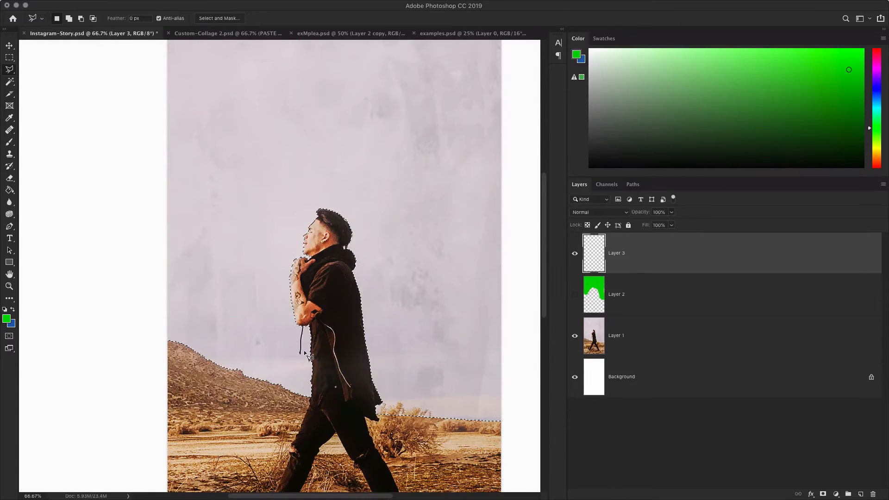
scroll(304, 354, "down", 3)
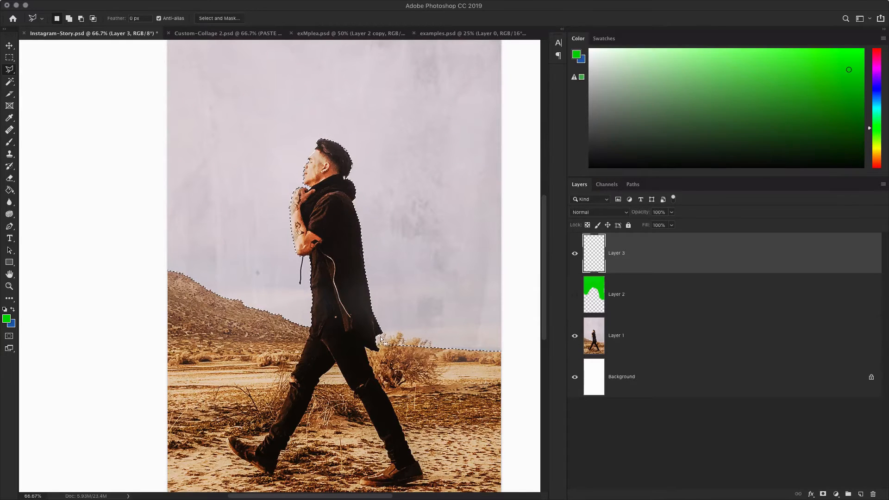
Sample the black of the man's jacket and brush it over the selected sky on the new layer.
key("i")
left_click(355, 278)
left_click(330, 255)
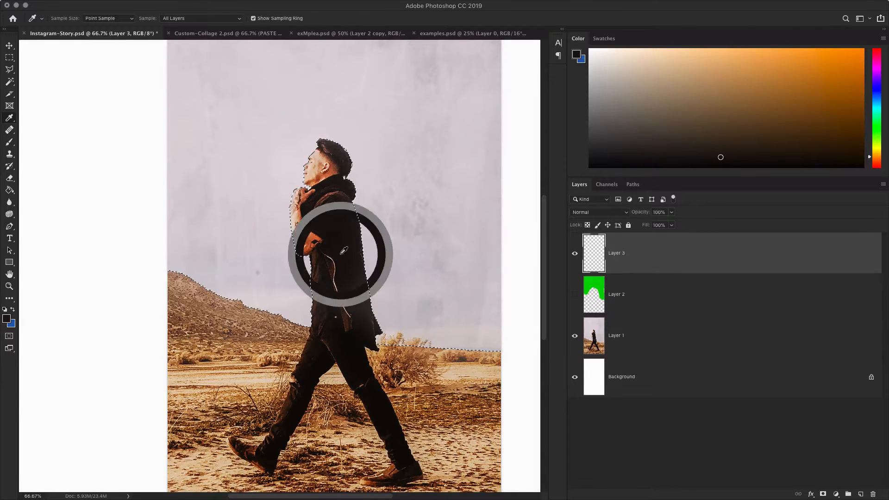
key("b")
mouse_move(496, 289)
left_mouse_down()
mouse_move(321, 329)
mouse_move(221, 296)
mouse_move(248, 272)
mouse_move(228, 210)
mouse_move(386, 154)
mouse_move(350, 110)
mouse_move(247, 63)
mouse_move(494, 64)
mouse_move(577, 150)
mouse_move(435, 205)
mouse_move(277, 214)
mouse_move(238, 178)
mouse_move(360, 161)
mouse_move(323, 190)
mouse_move(350, 184)
mouse_move(303, 204)
mouse_move(423, 204)
mouse_move(312, 184)
mouse_move(346, 207)
mouse_move(337, 176)
mouse_move(482, 74)
left_mouse_up()
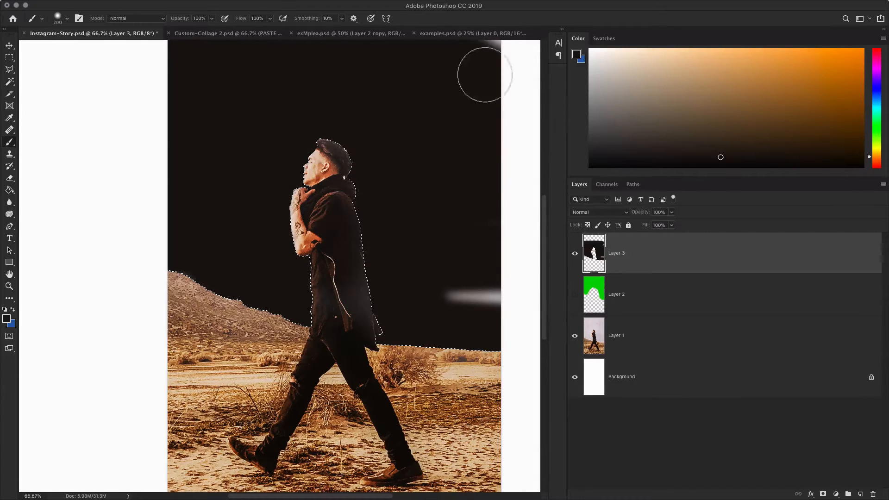
Brush a bright green over the whole selected sky up to the photo's upper edge, and clear the selection.
left_click(7, 319)
left_click(402, 185)
mouse_move(403, 187)
left_mouse_down()
mouse_move(402, 207)
mouse_move(377, 180)
mouse_move(391, 123)
left_mouse_up()
left_click(481, 121)
mouse_move(393, 252)
left_mouse_down()
mouse_move(284, 268)
mouse_move(546, 323)
mouse_move(551, 293)
mouse_move(21, 195)
mouse_move(412, 175)
mouse_move(123, 113)
mouse_move(391, 93)
left_mouse_up()
scroll(114, 83, "up", 5)
scroll(114, 83, "right", 2)
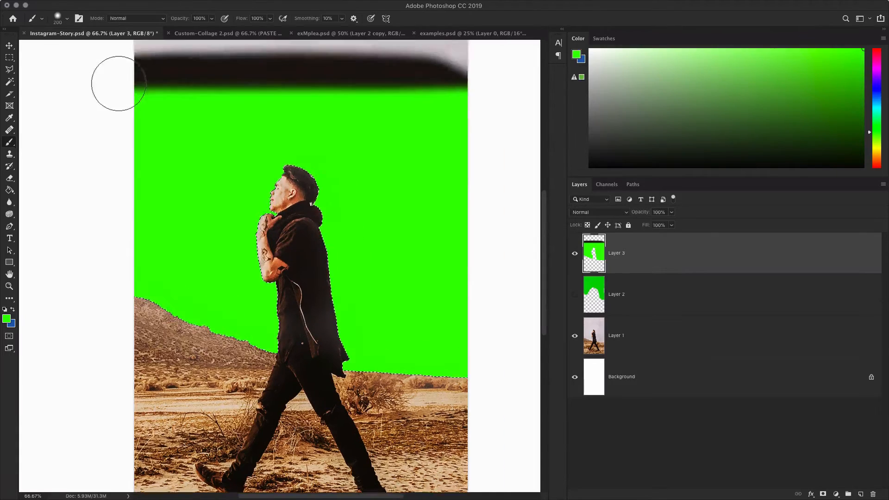
mouse_move(109, 149)
left_mouse_down()
mouse_move(261, 145)
mouse_move(103, 164)
mouse_move(196, 135)
mouse_move(397, 43)
left_mouse_up()
scroll(422, 208, "down", 5)
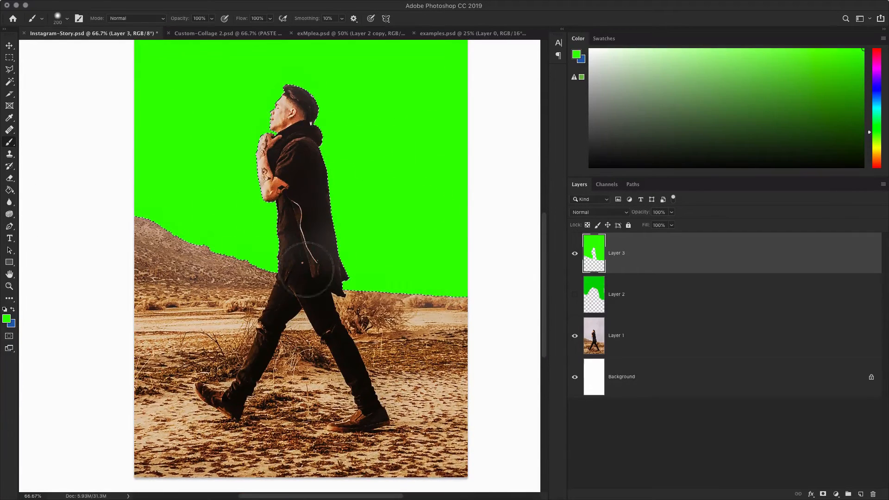
scroll(152, 143, "up", 5)
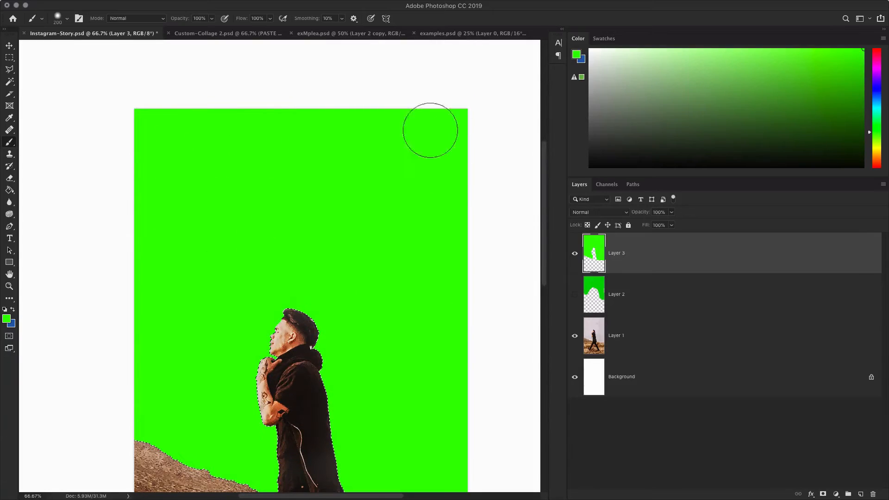
scroll(447, 175, "down", 5)
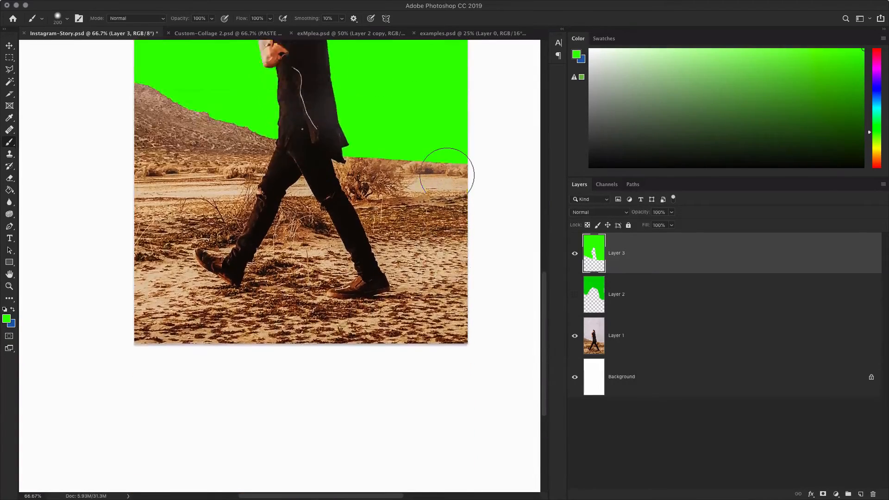
scroll(446, 175, "up", 5)
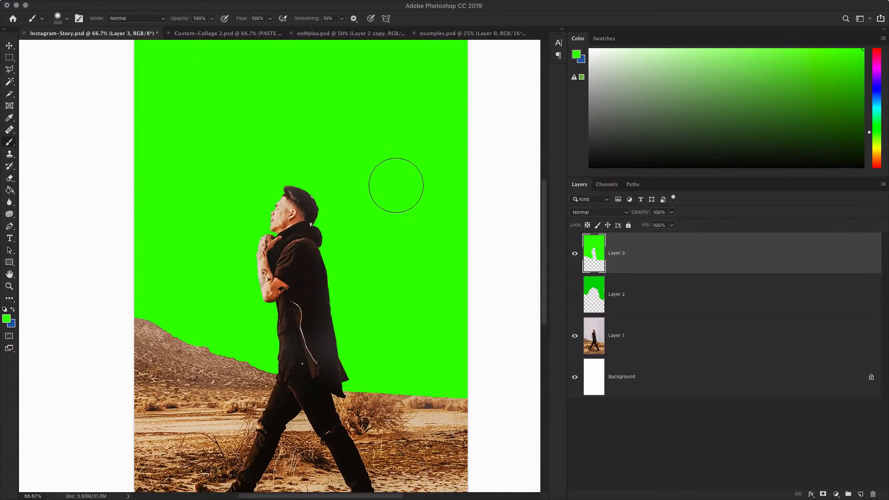
Lasso the small pale gap between the back of the man's head and his hood, and brush it green.
key("super+equal")
key("super+equal")
key("super+equal")
key("super+equal")
scroll(344, 174, "up", 8)
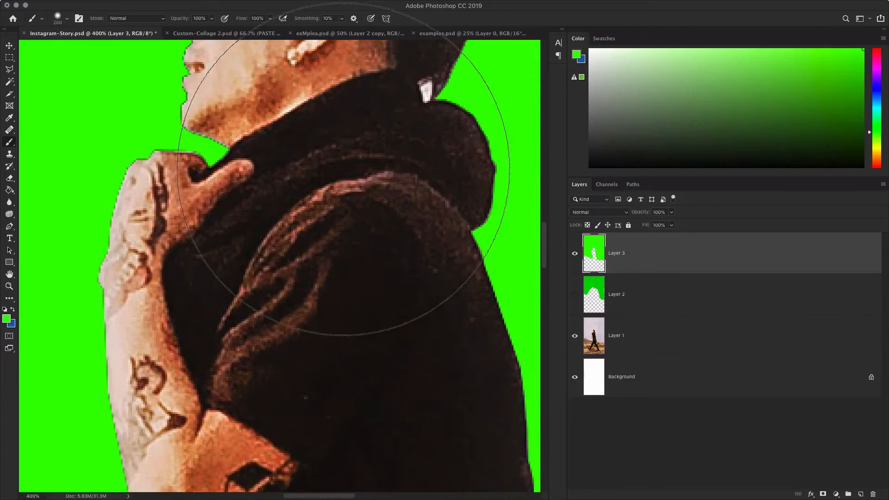
key("super+equal")
key("p")
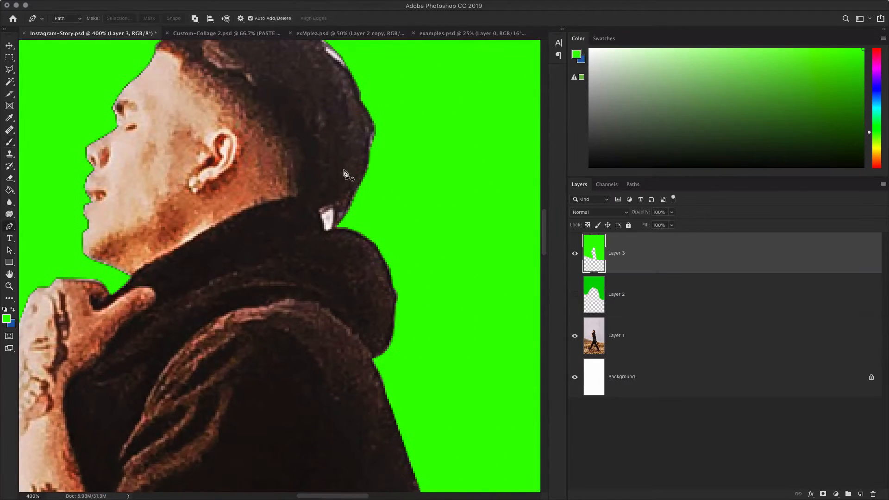
key("l")
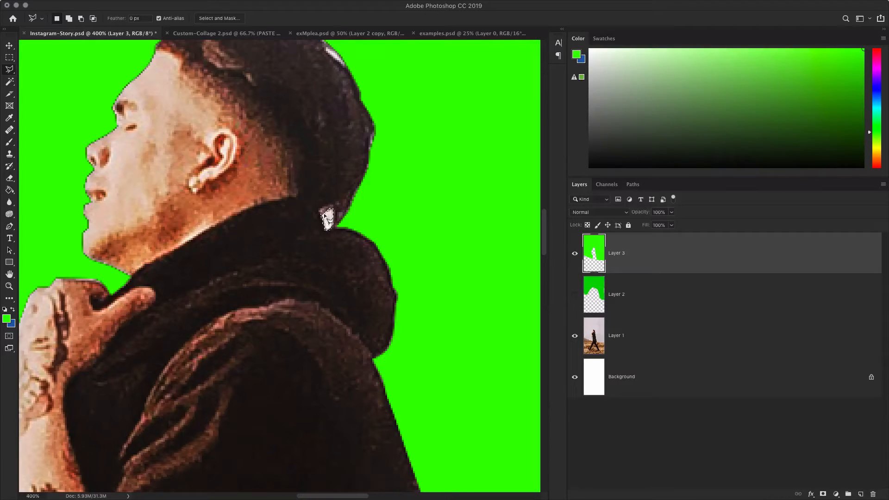
key("b")
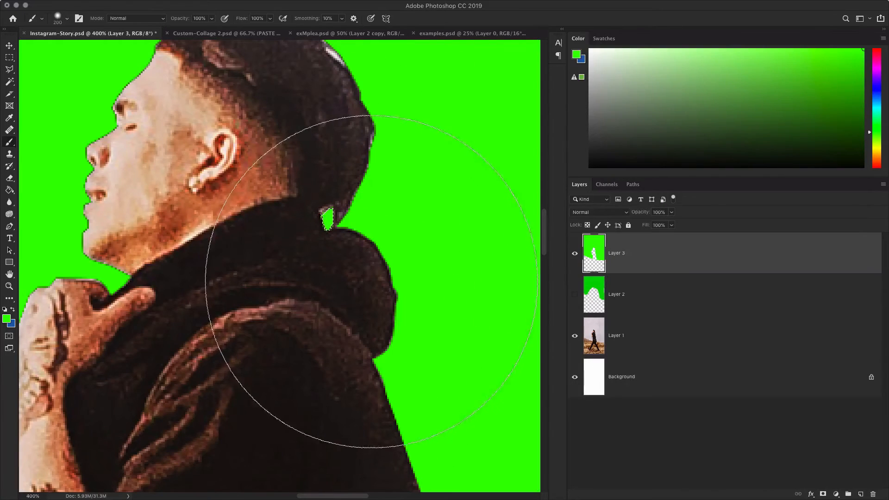
Lasso the pale sliver along the upper back edge of the man's hair, brush it green, and deselect.
scroll(370, 277, "up", 5)
scroll(374, 281, "up", 2)
key("l")
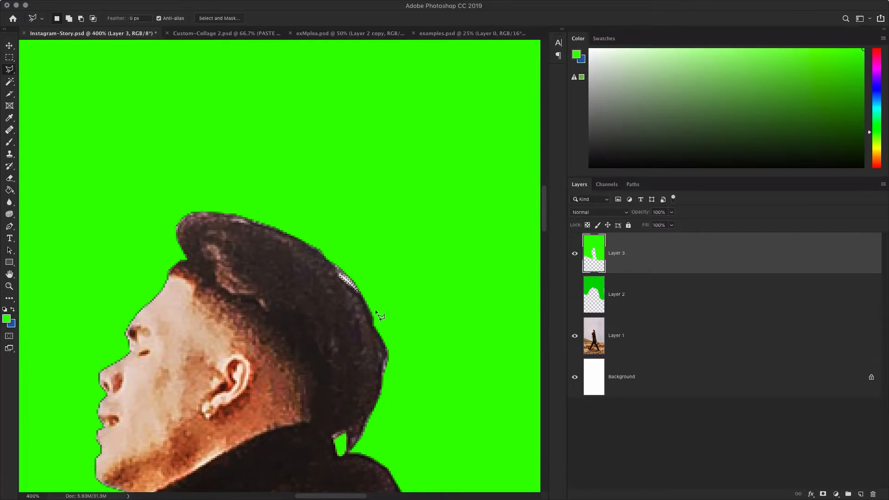
key("b")
left_click_drag(371, 345, 320, 285)
key("super+d")
View the whole finished green-sky image and start saving it as a new file in PNG format.
scroll(319, 285, "up", 1)
scroll(319, 285, "down", 6)
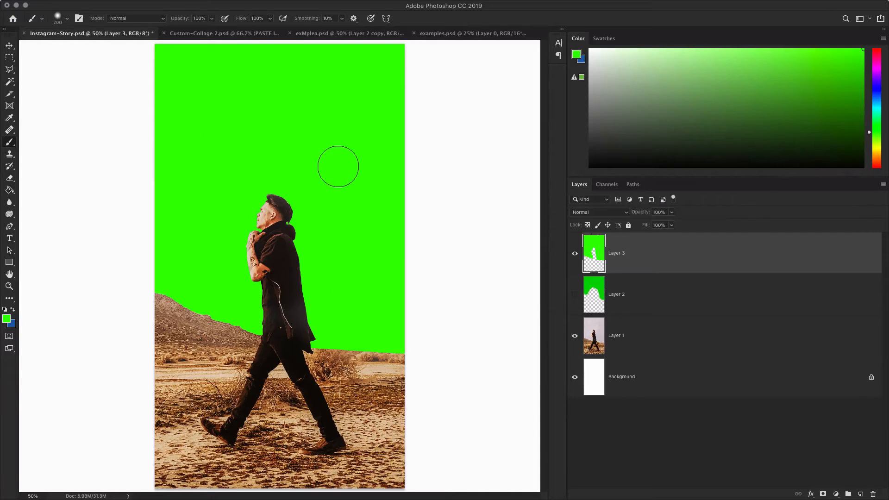
key("super+minus")
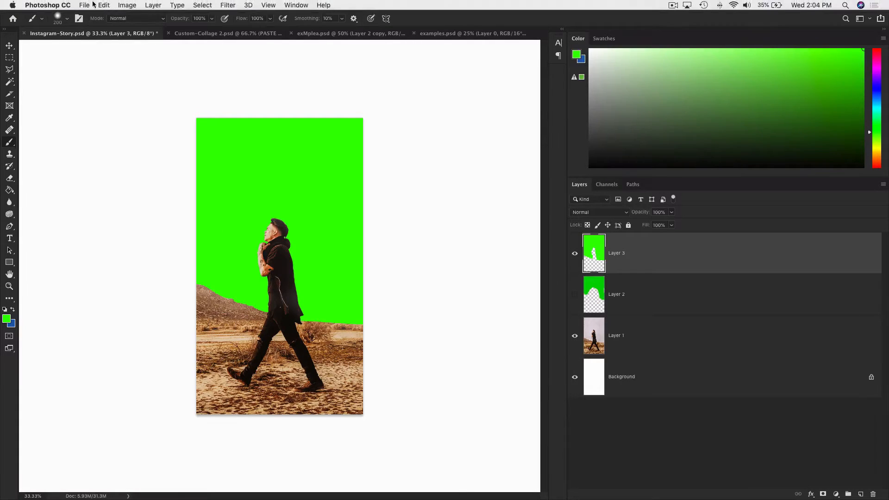
left_click(91, 3)
left_click(99, 103)
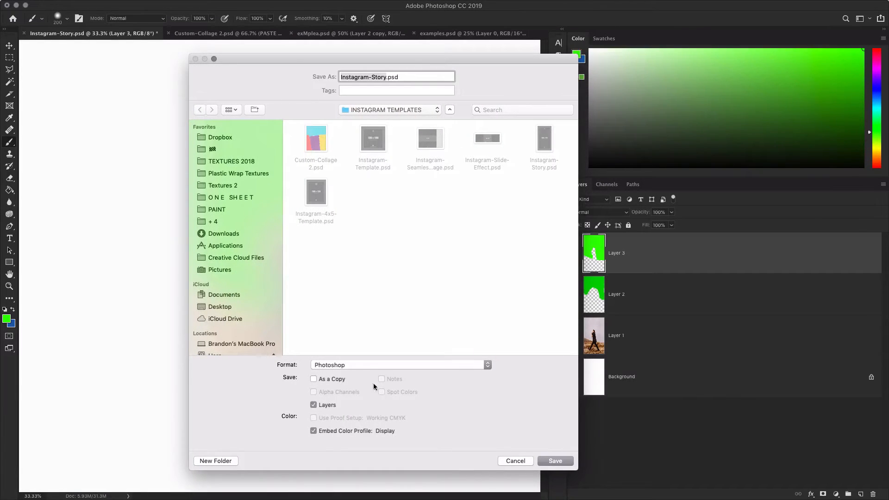
left_click(373, 364)
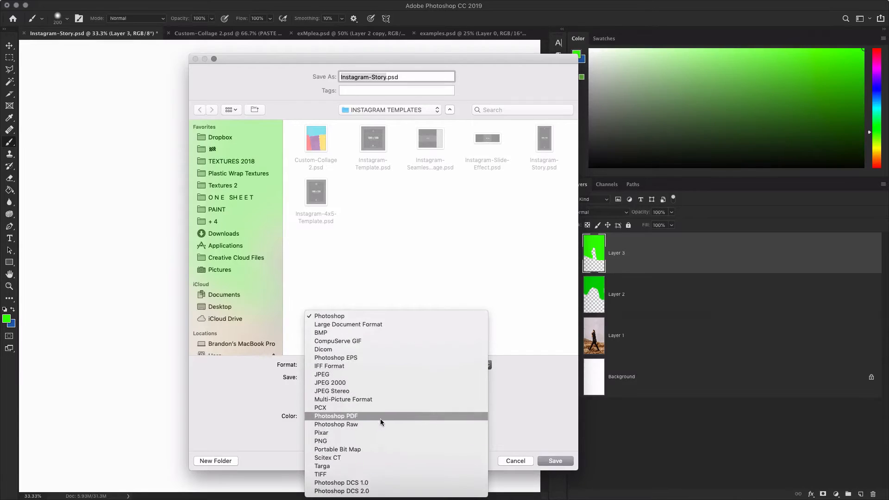
left_click(361, 440)
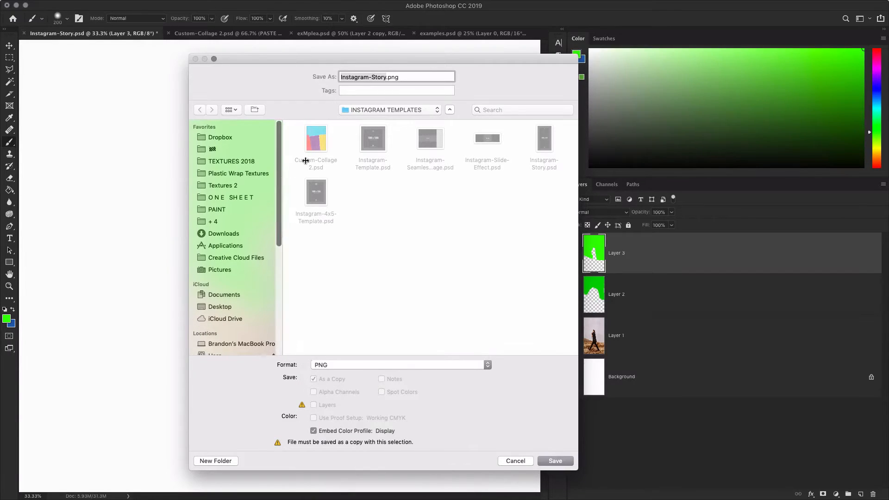
Create a new folder on the LaCie drive for the export, naming it with the subject's first name.
scroll(254, 231, "down", 5)
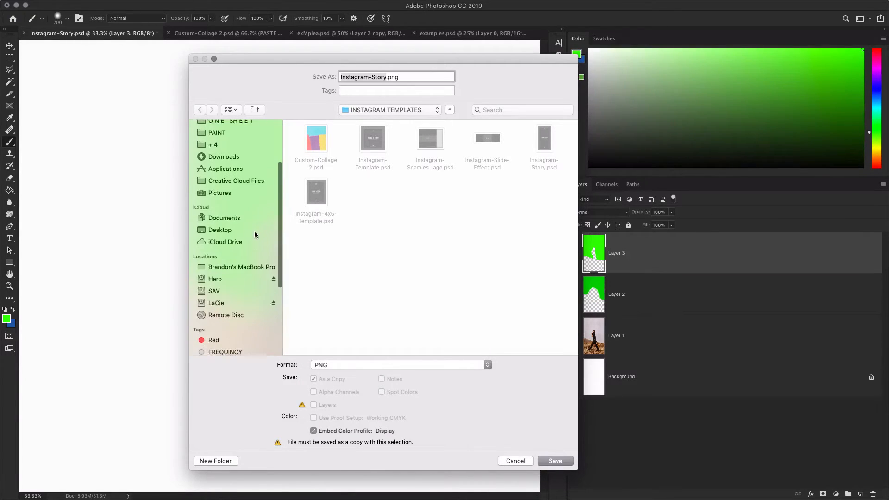
left_click(235, 300)
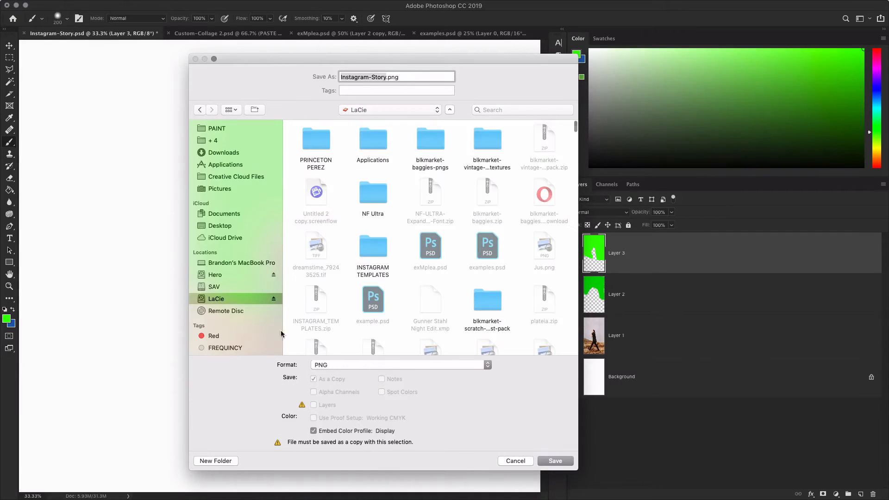
left_click(218, 460)
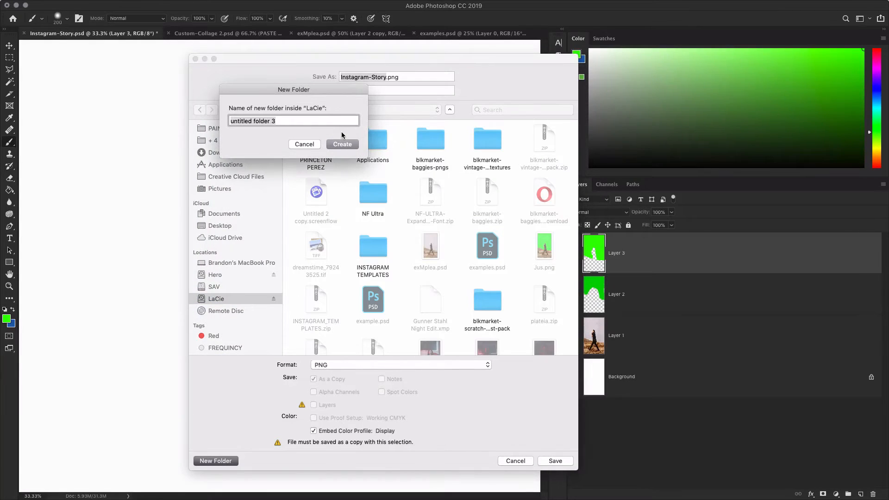
type("JUSTIN")
key("Return")
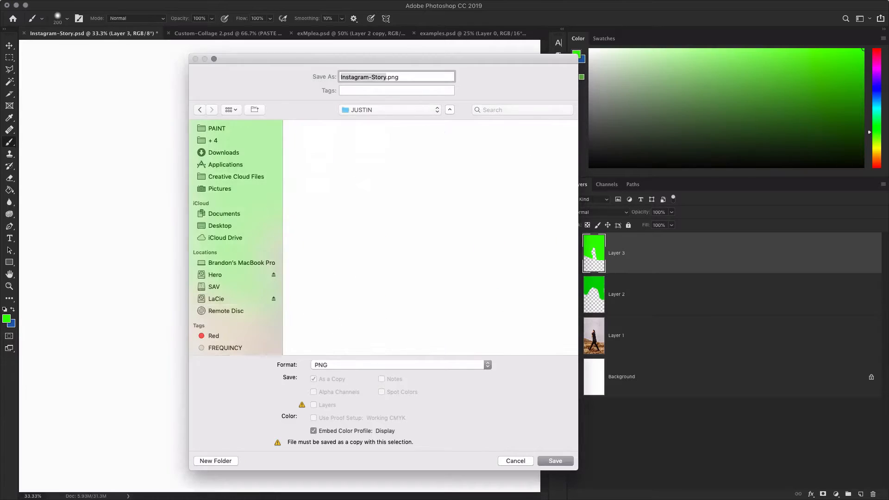
Name the green-sky PNG Main and save it in the new folder.
left_click(386, 76)
type("Main")
left_click(569, 463)
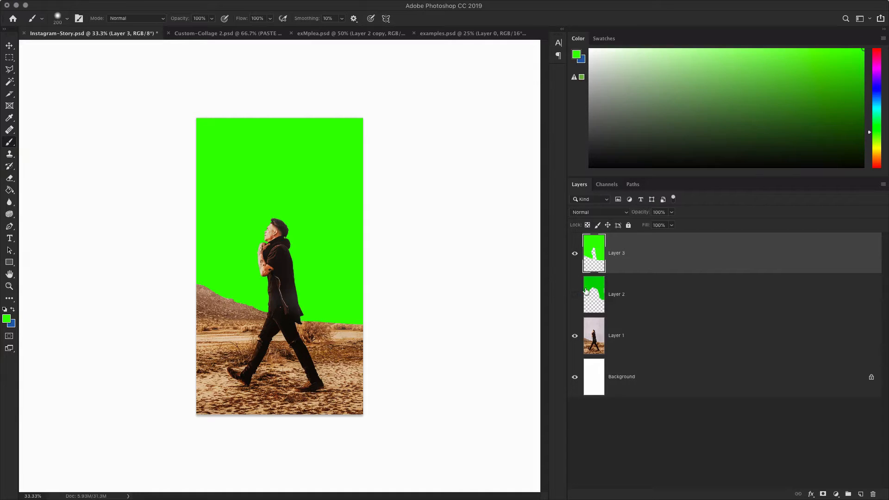
Compare the image with and without the bright green Layer 3, leaving that layer hidden.
left_click(574, 254)
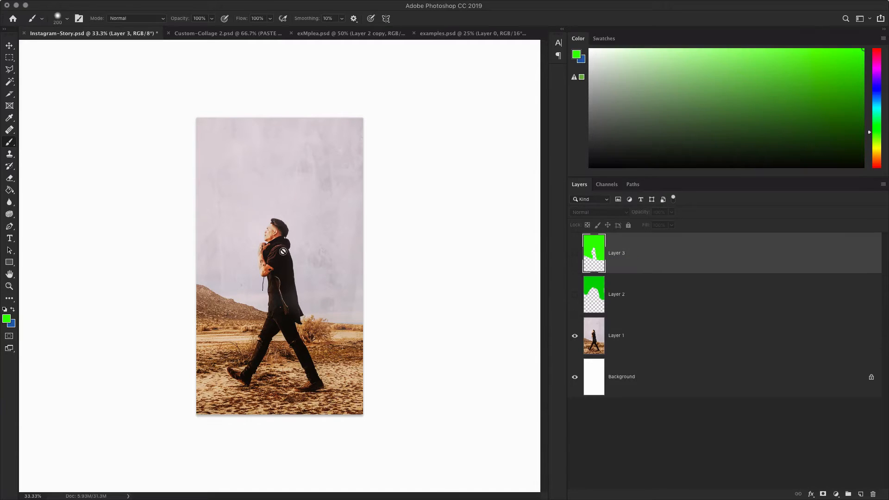
left_click(574, 254)
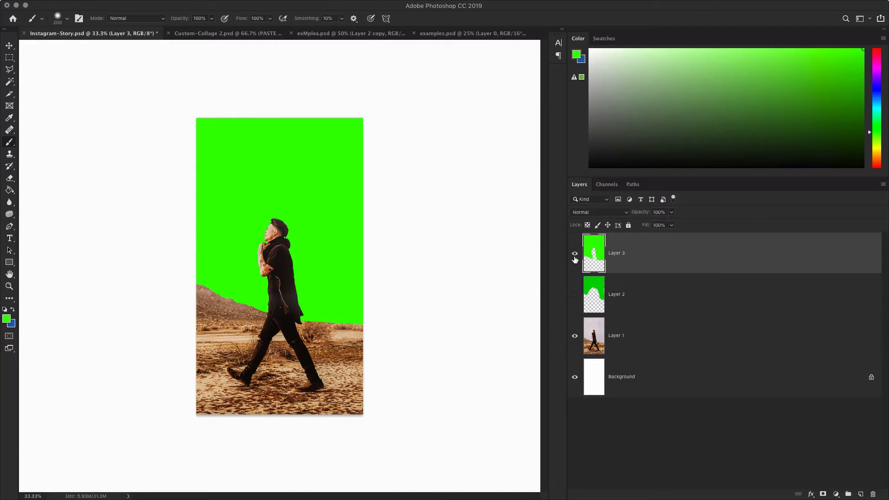
left_click(574, 255)
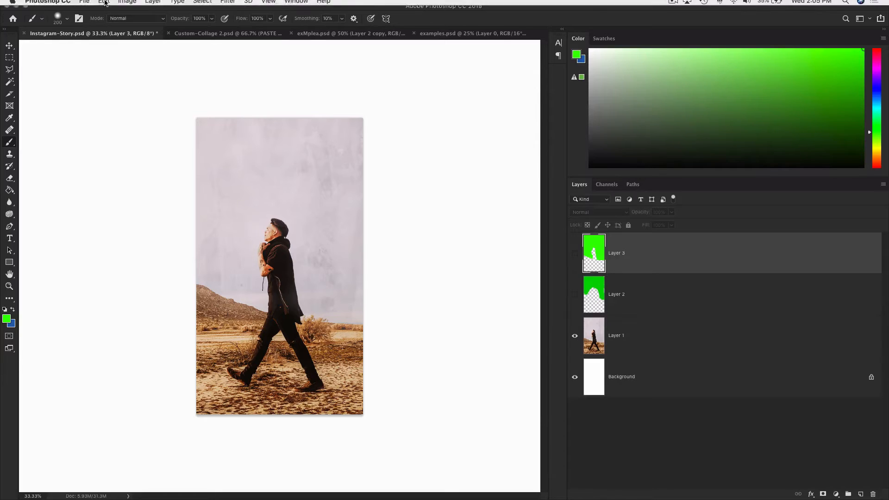
Start saving the photo without the green sky as a new file, choosing the new subject folder on the LaCie drive.
left_click(84, 5)
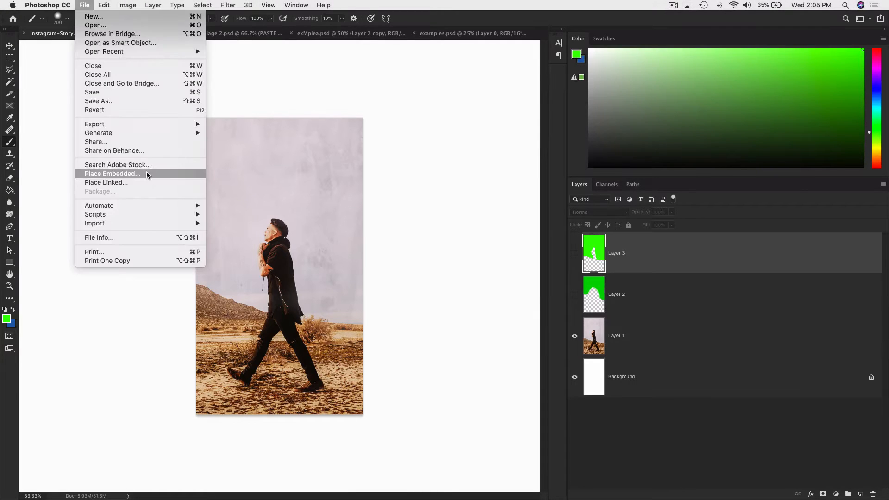
left_click(131, 102)
left_click(370, 110)
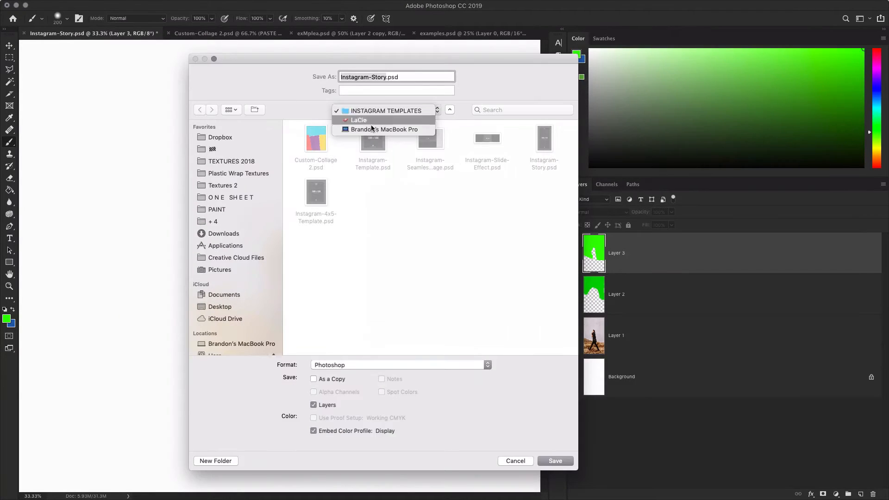
left_click(370, 119)
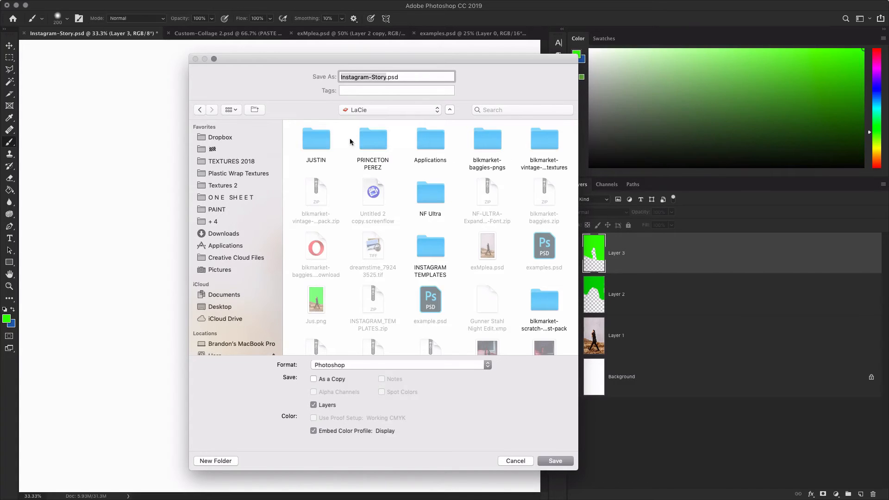
double_click(321, 141)
Set the format to PNG, name the file Original, and save it alongside the green-sky export.
left_click(344, 365)
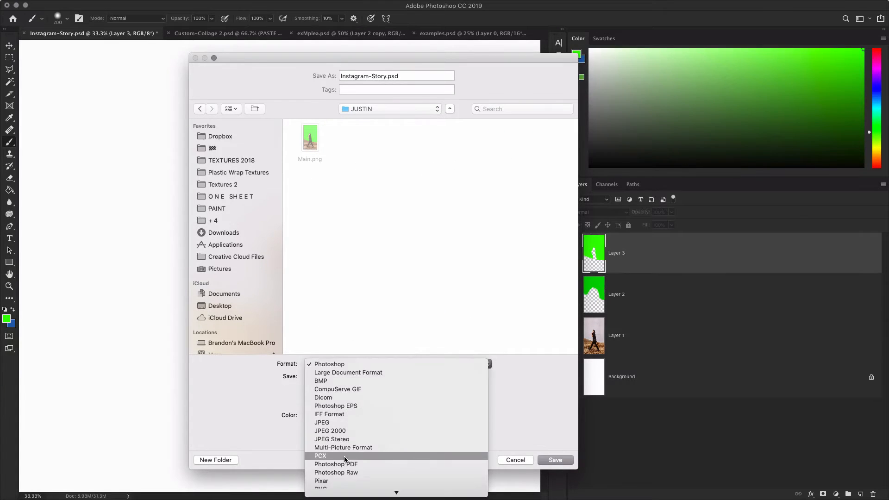
scroll(350, 467, "down", 3)
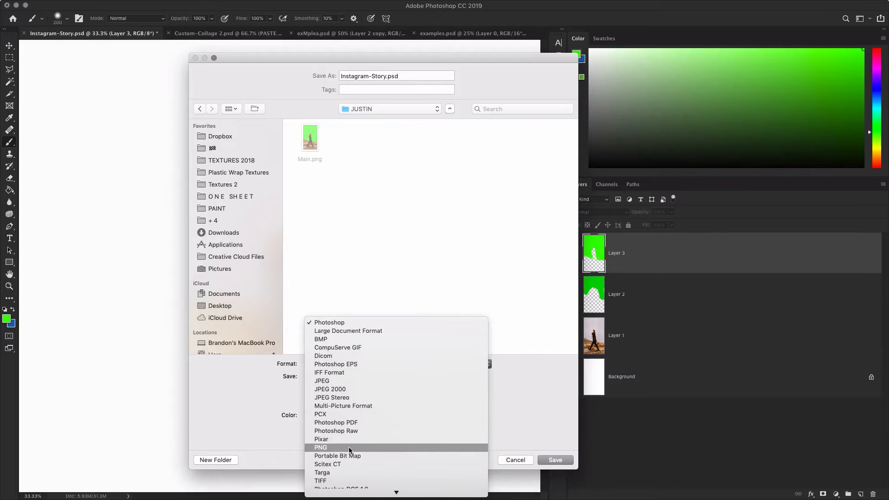
left_click(349, 447)
left_click_drag(385, 76, 317, 76)
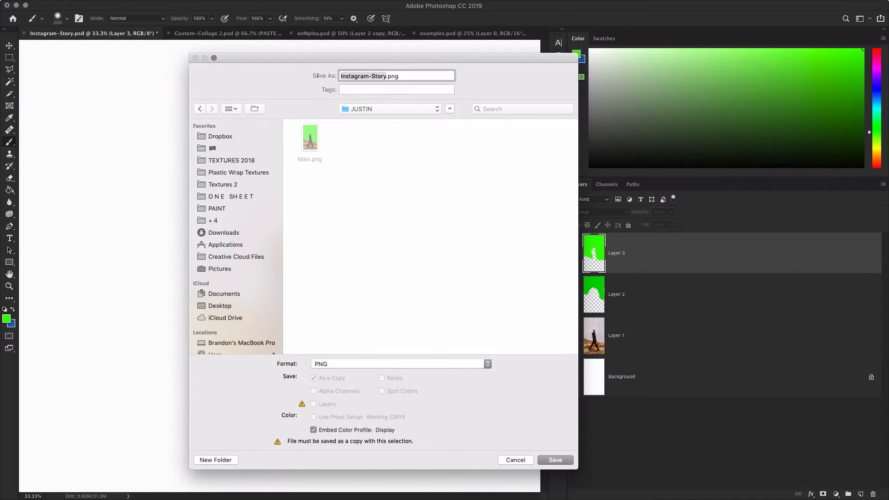
type("Original")
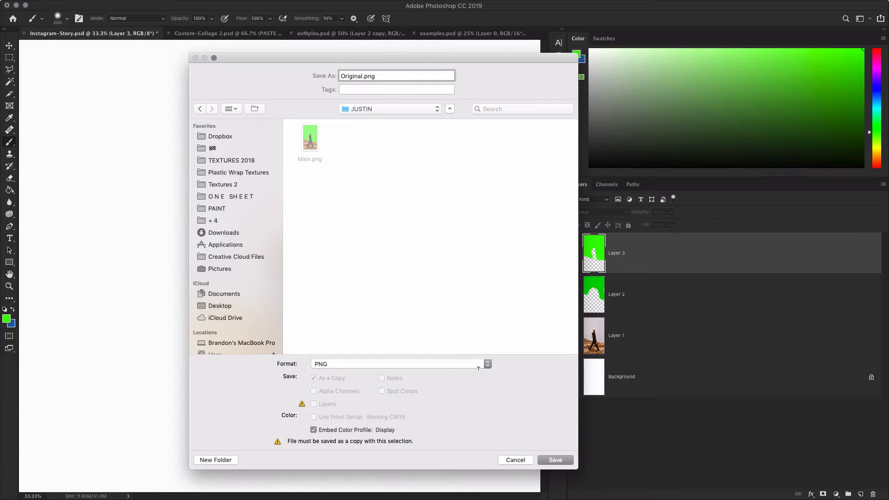
left_click(555, 460)
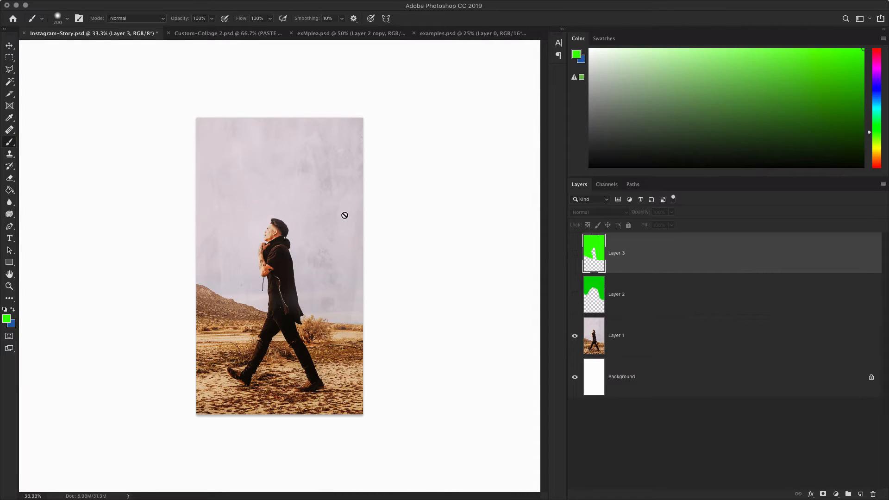
Switch to Finder and bring the window of the export folder into view over the document.
mouse_move(370, 497)
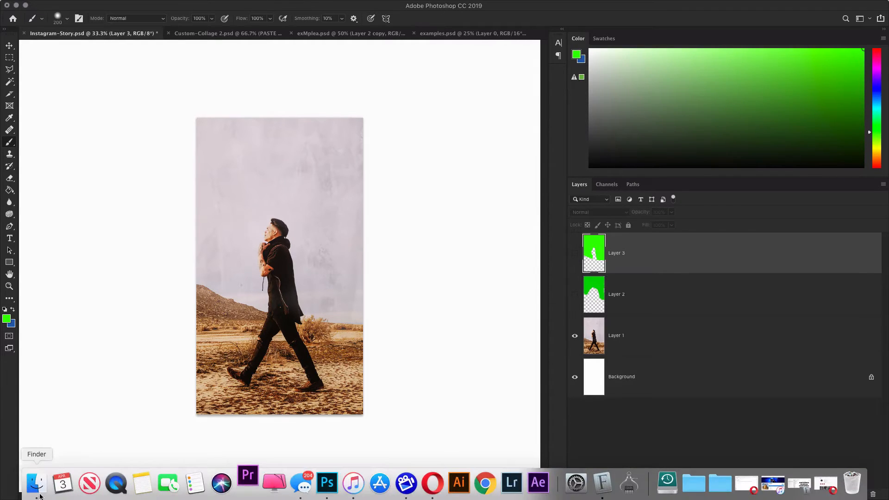
left_click(29, 484)
scroll(62, 250, "up", 2)
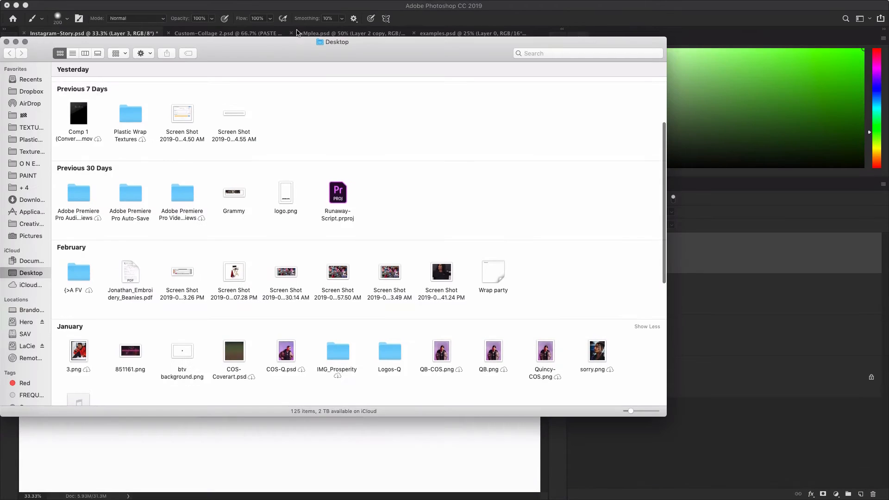
left_click_drag(297, 41, 0, 100)
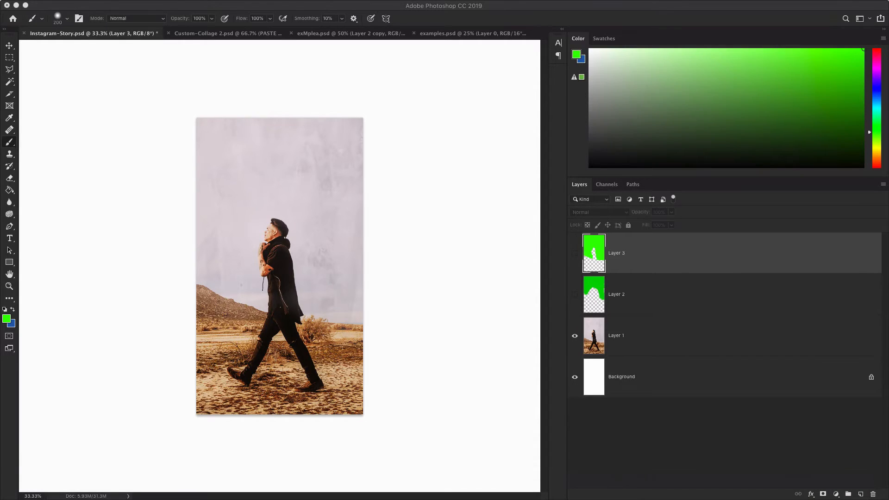
left_click_drag(1, 101, 704, 80)
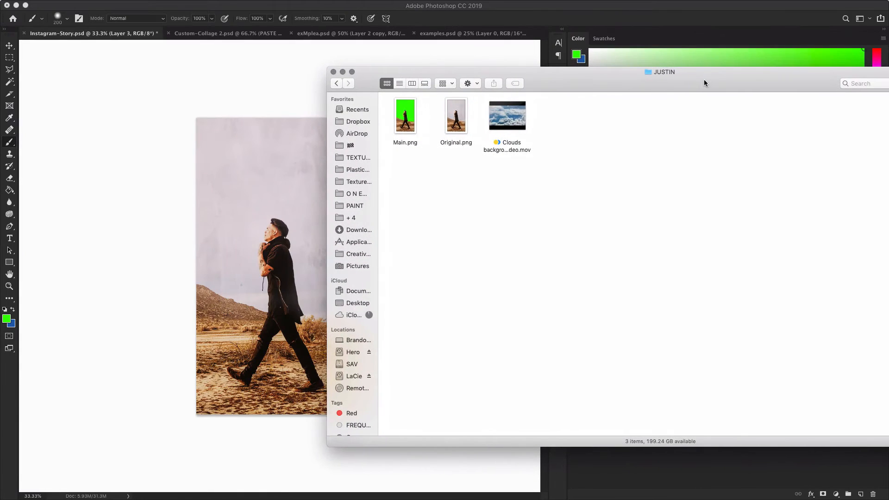
Preview Main.png and Original.png from the export folder at full size.
left_click_drag(523, 195, 445, 133)
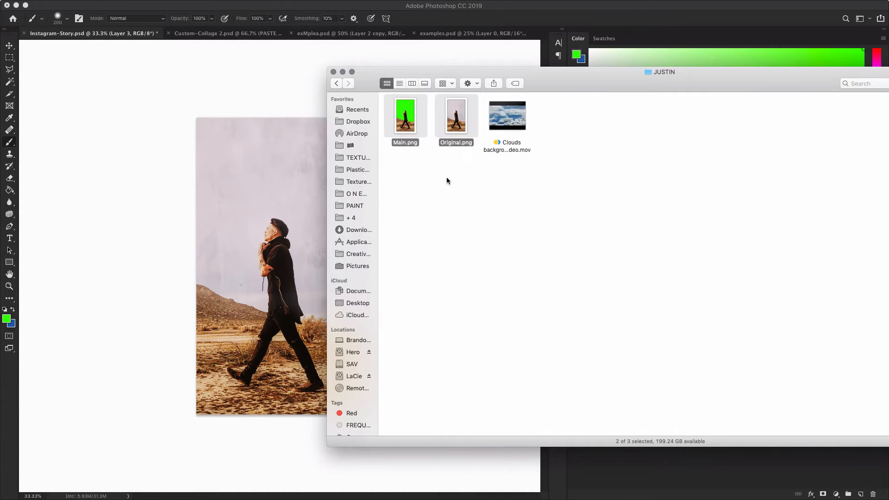
left_click(443, 179)
key("super+Tab")
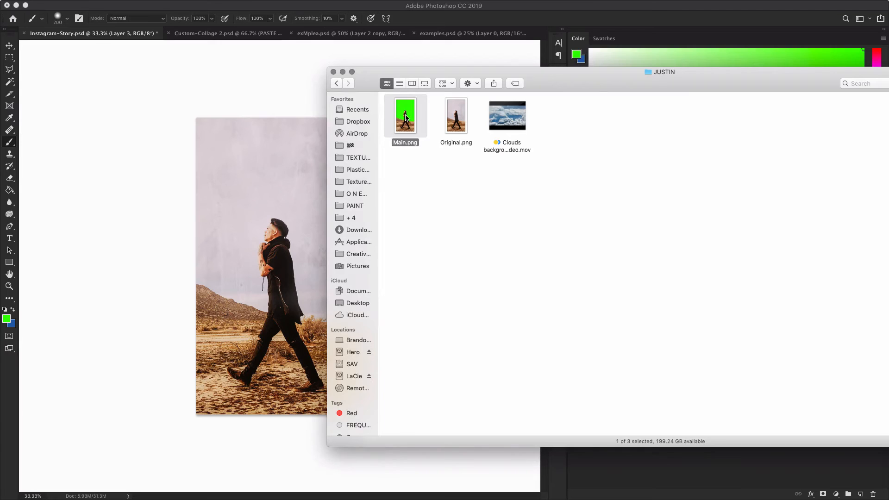
key("space")
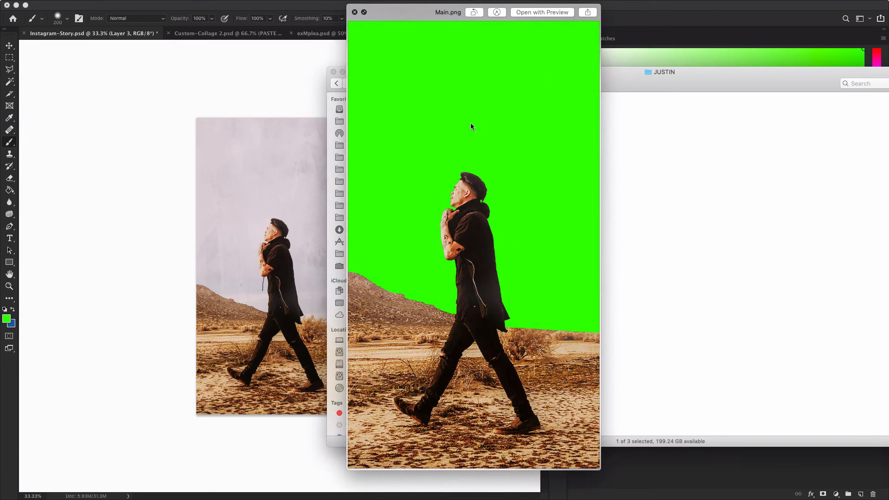
key("space")
left_click(455, 118)
key("space")
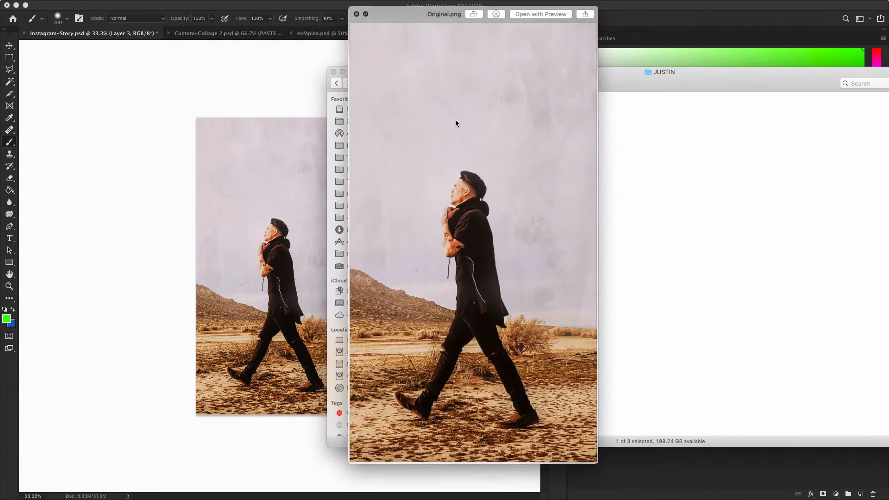
key("space")
Preview the clip Clouds background video.mov from the export folder.
left_click(514, 148)
key("space")
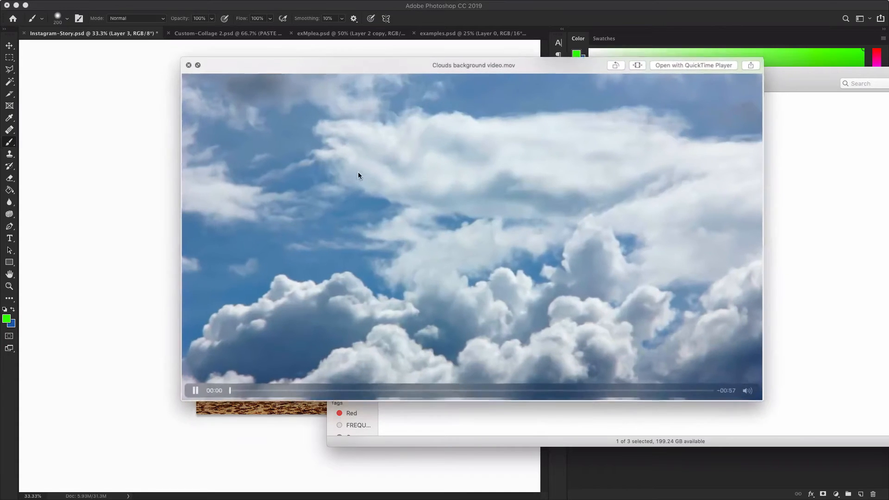
key("space")
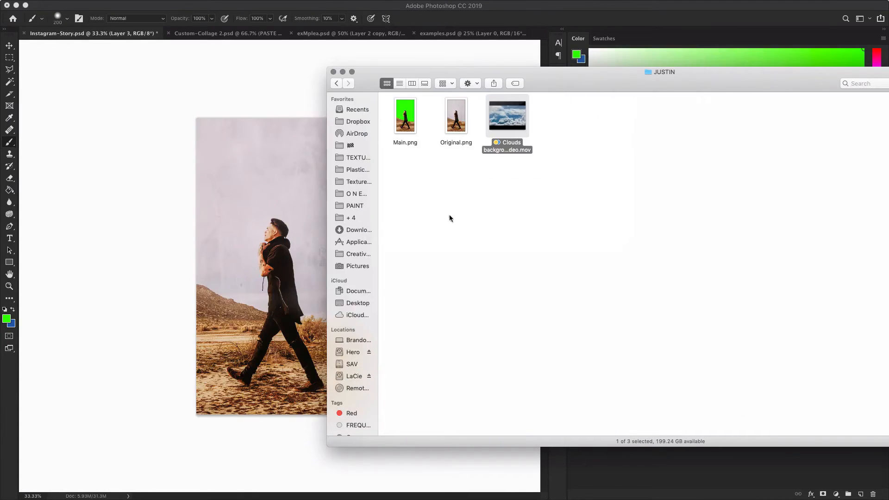
key("space")
key("space")
left_click(262, 209)
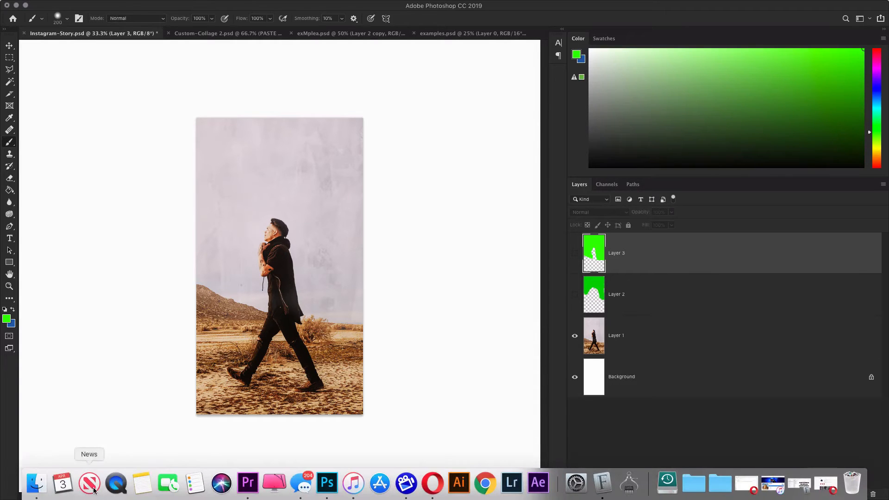
left_click(36, 483)
key("space")
key("space")
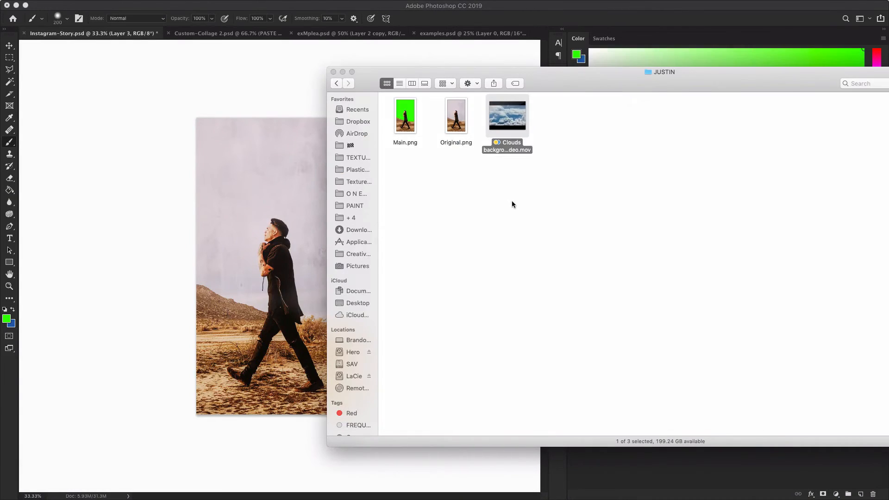
Deselect the cloud clip in the export folder and switch to Adobe Premiere Pro.
left_click(513, 202)
mouse_move(362, 169)
left_mouse_down()
mouse_move(460, 180)
mouse_move(526, 209)
mouse_move(364, 170)
left_mouse_up()
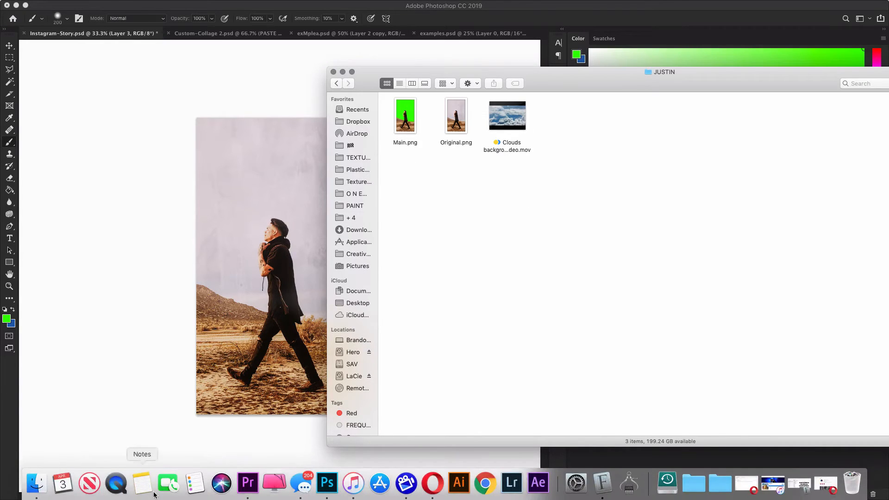
left_click(249, 486)
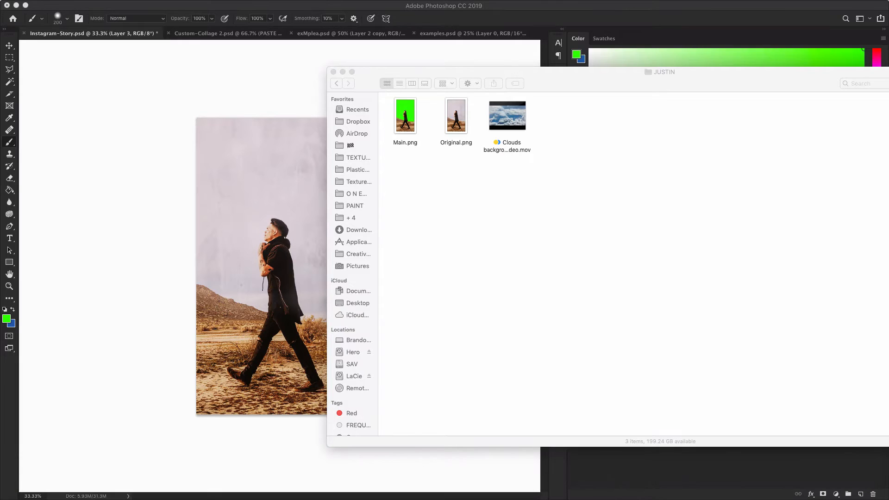
Bring the Adobe Premiere Pro project window forward and enlarge it to fill the screen.
left_click_drag(0, 83, 463, 37)
double_click(463, 38)
left_click(257, 94)
mouse_move(233, 473)
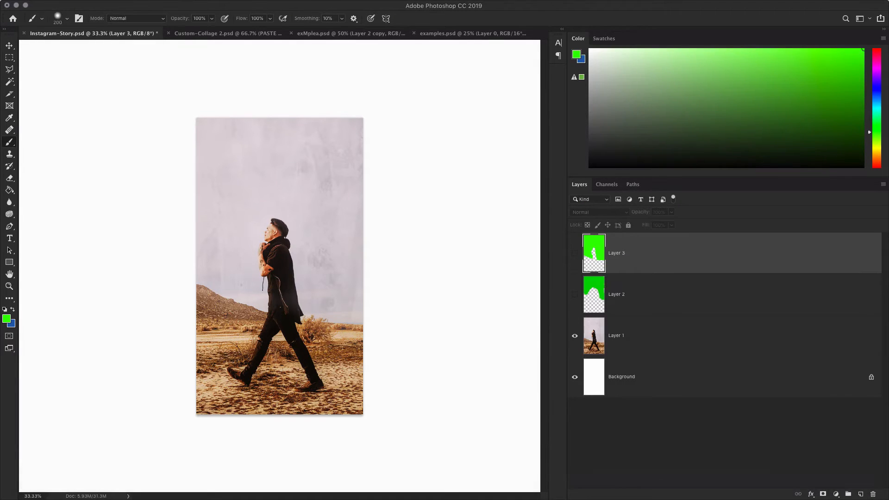
left_click_drag(451, 499, 476, 47)
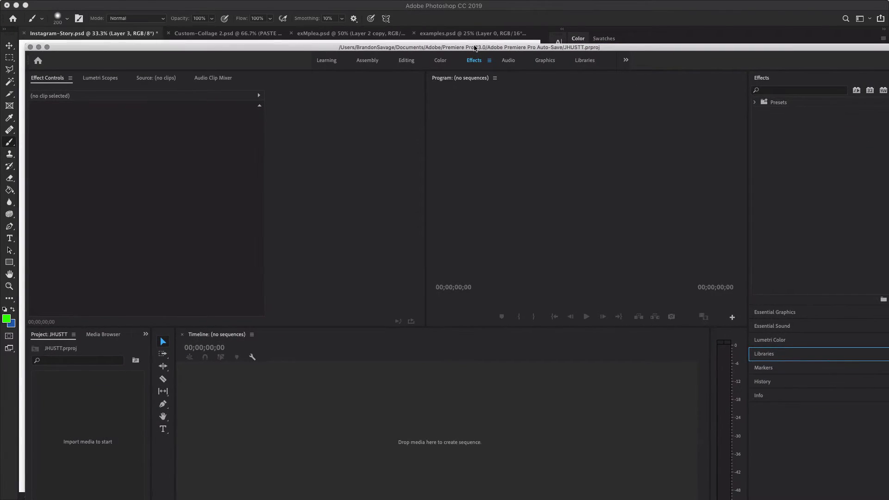
double_click(476, 47)
Import Main.png, Original.png and Clouds background video.mov from the export folder in Finder into the Premiere Pro project.
left_click(29, 484)
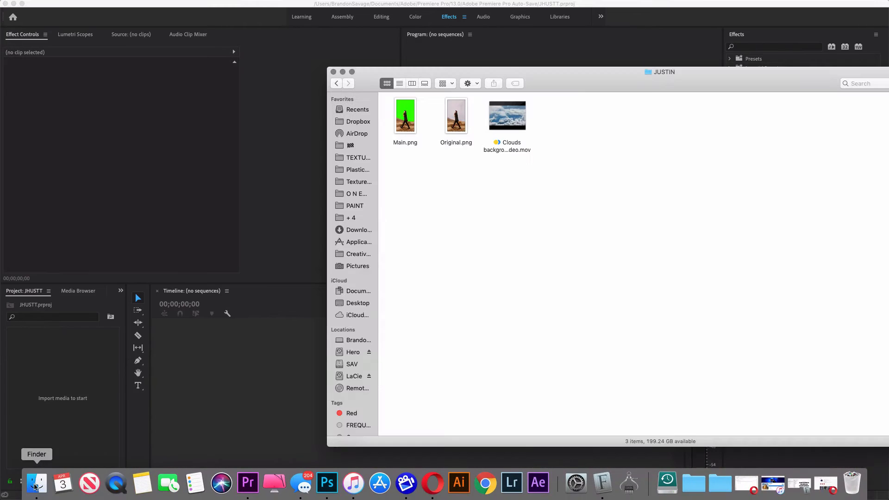
left_click_drag(511, 189, 51, 370)
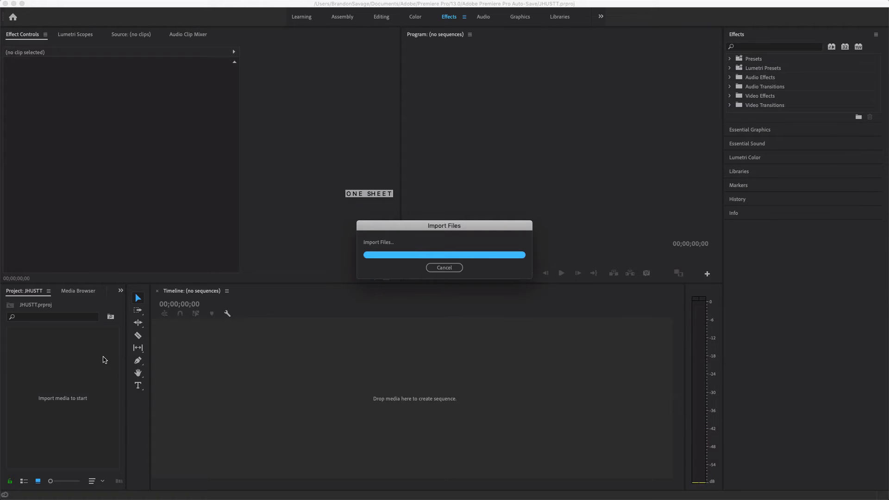
left_click(69, 424)
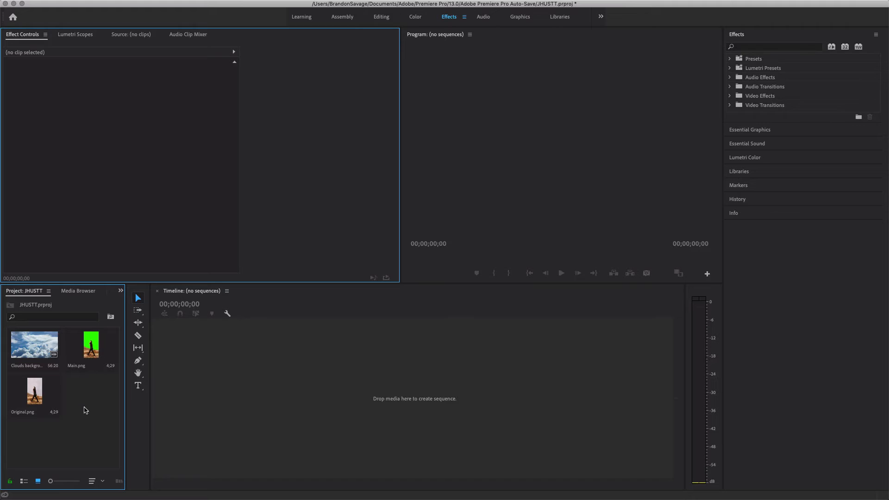
Create a new sequence from the Original.png clip.
left_click(46, 396)
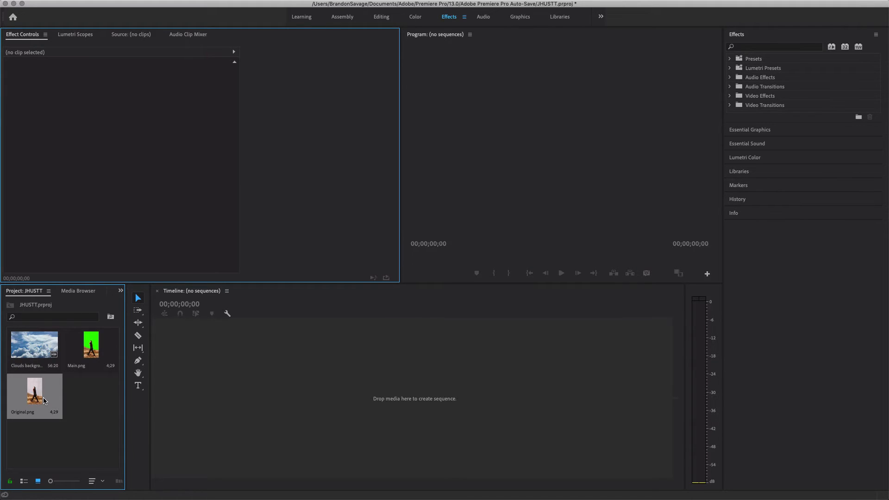
left_click(81, 397)
right_click(93, 345)
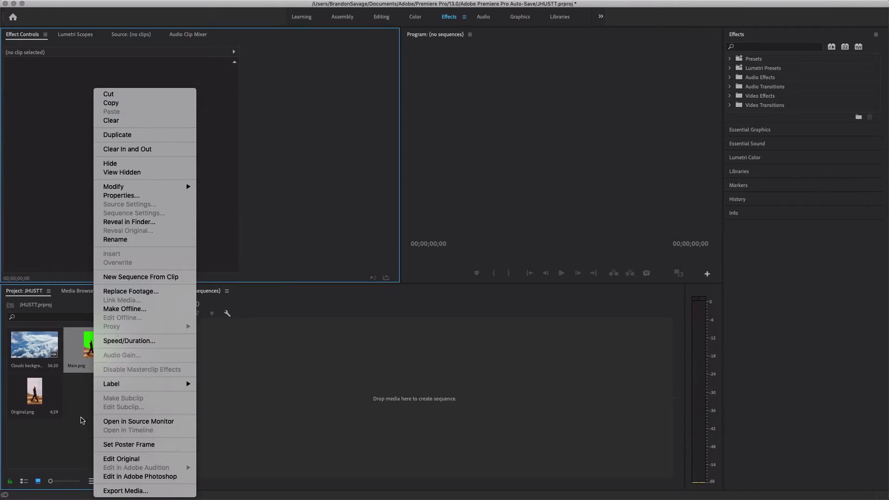
left_click(49, 412)
right_click(49, 412)
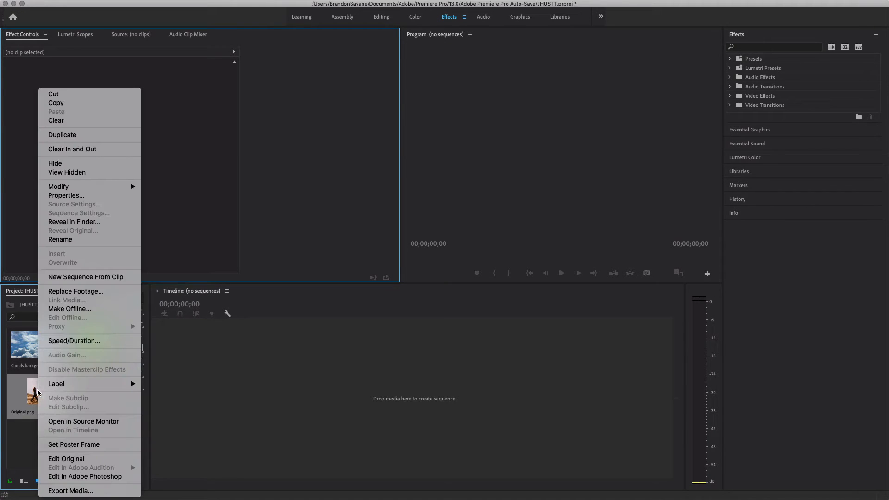
left_click(96, 280)
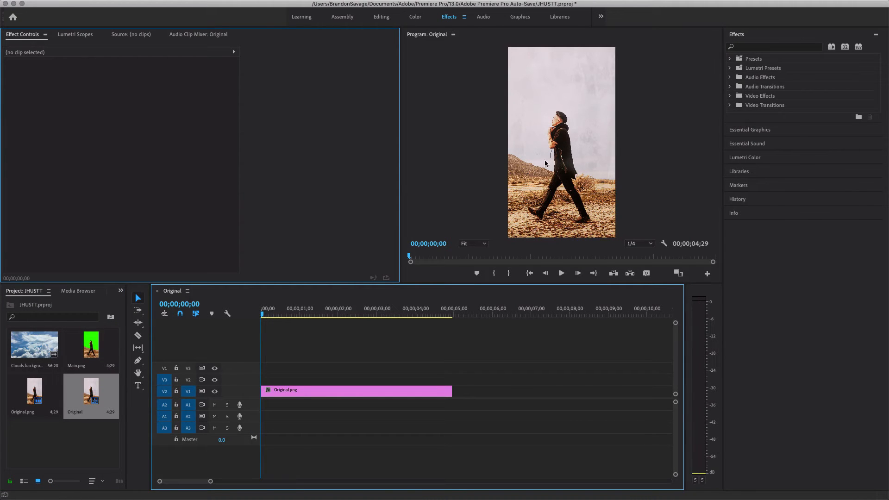
Extend the Original.png clip in the sequence to about 00;00;08;28 and make the timeline area taller.
left_click_drag(453, 393, 604, 389)
scroll(249, 303, "right", 1)
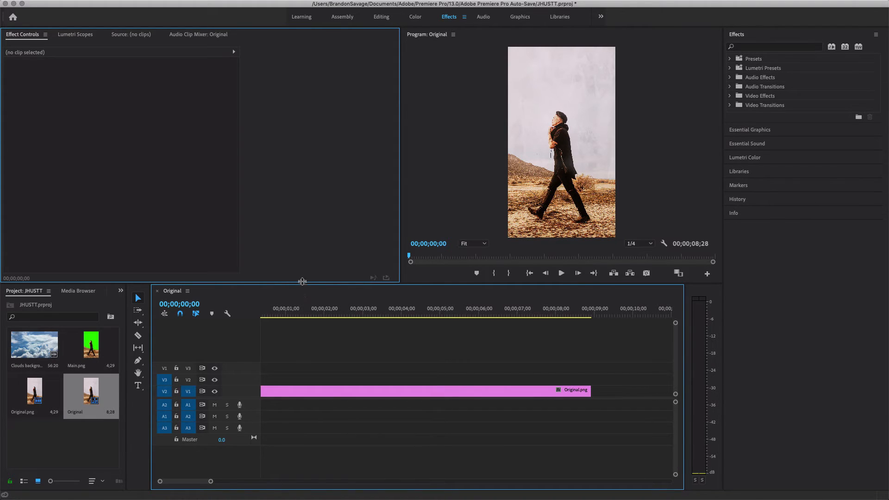
left_click_drag(302, 284, 302, 222)
Make more room for the video tracks and set the label colour of the Original.png clip to Blue.
right_click(289, 364)
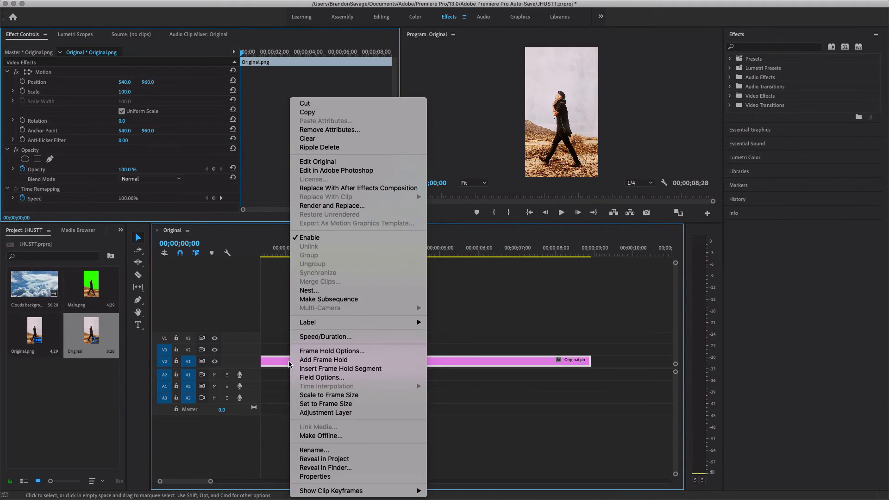
left_click(244, 368)
left_click_drag(245, 368, 245, 394)
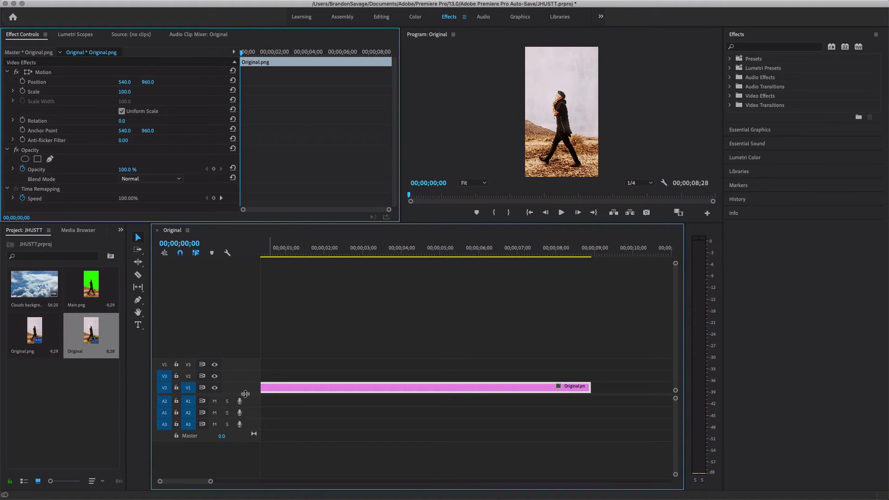
right_click(282, 388)
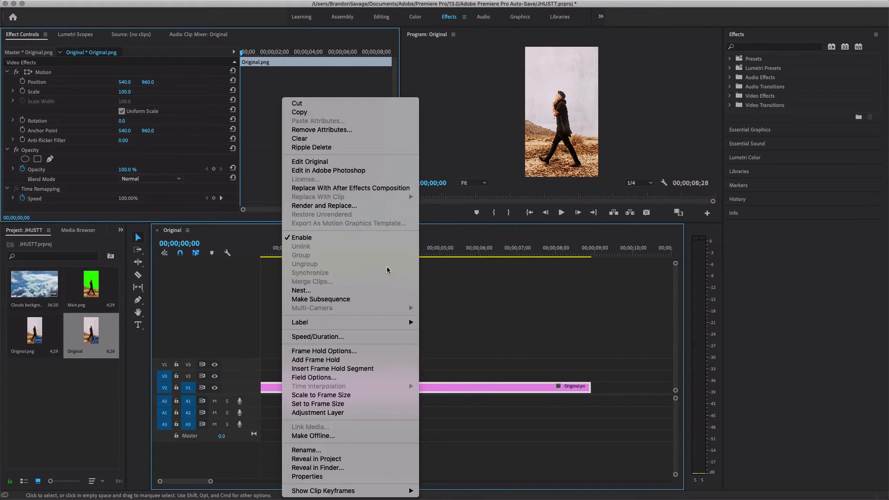
mouse_move(365, 322)
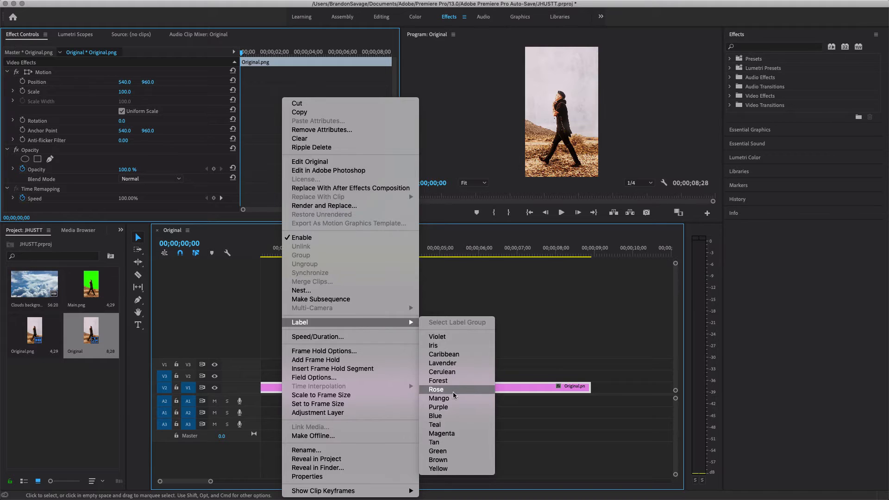
left_click(454, 416)
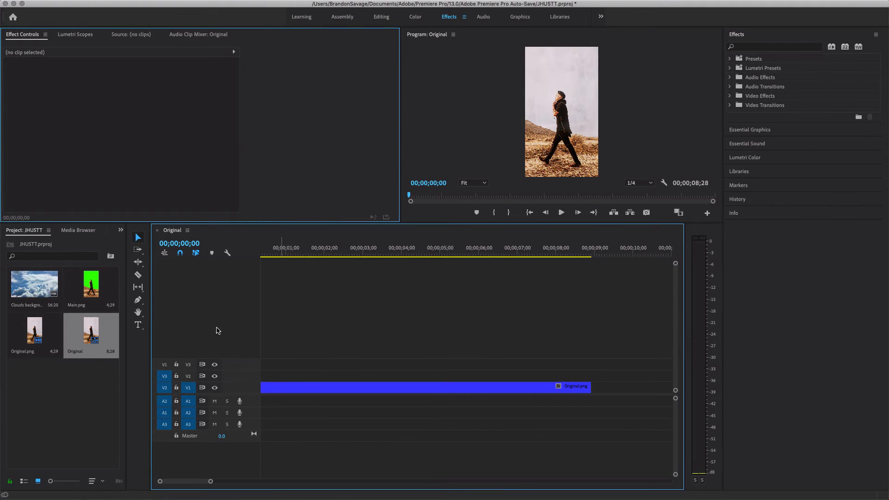
Place the clouds video at the sequence start on track V3, lock that track and delete the clip's audio.
left_click(79, 444)
left_click_drag(30, 299, 264, 369)
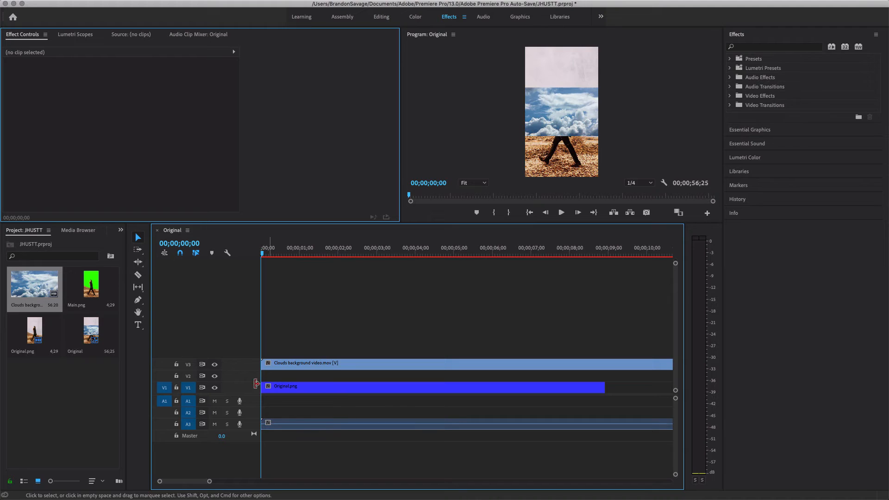
left_click(178, 365)
left_click(303, 422)
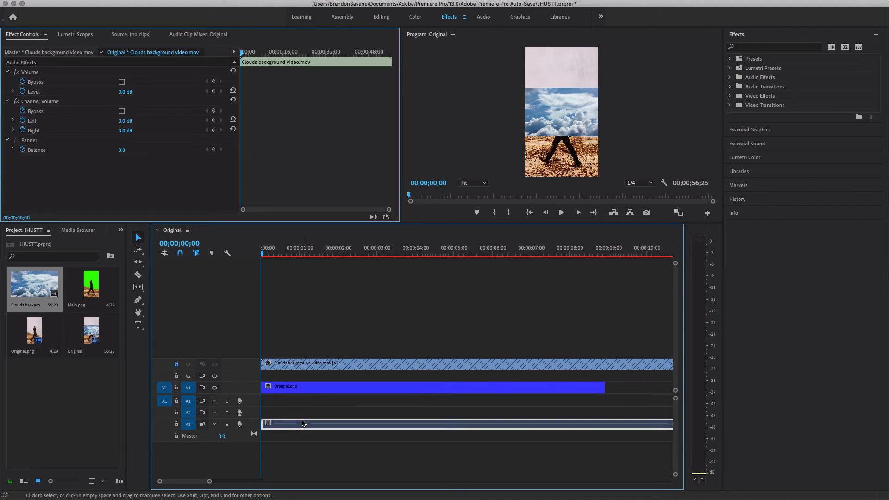
key("Delete")
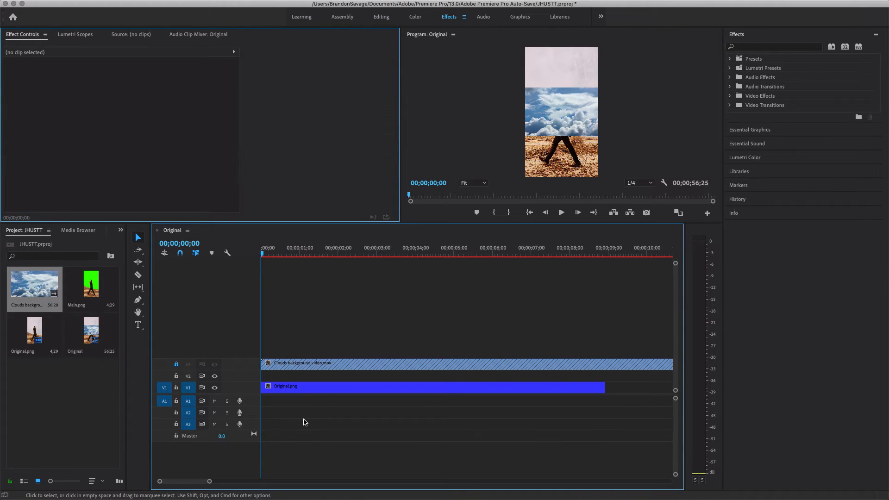
Unlock track V3 with the clouds video and turn off its track output.
left_click(177, 364)
left_click(330, 365)
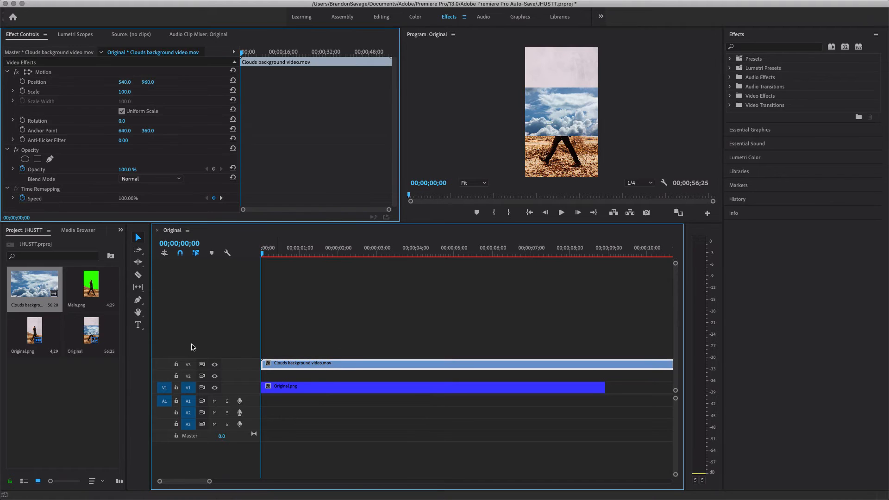
left_click(215, 365)
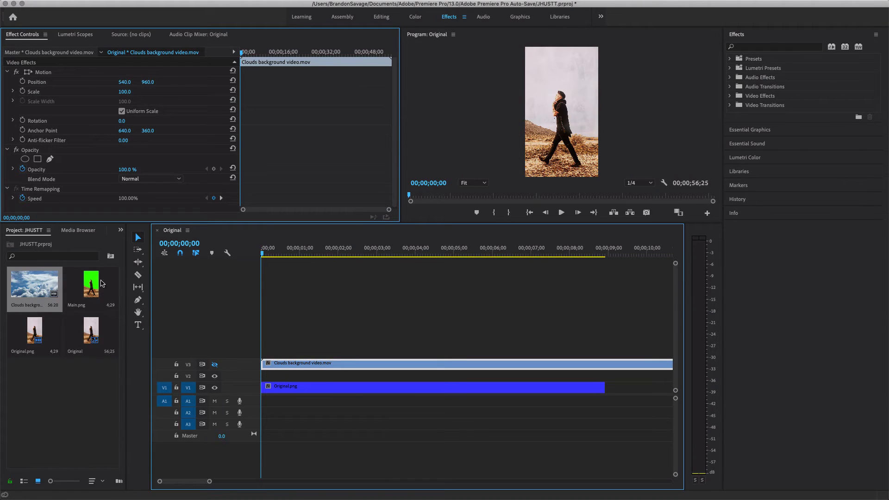
Place Main.png at the sequence start on track V2 and extend it to the end of the Original.png clip.
left_click_drag(102, 283, 273, 377)
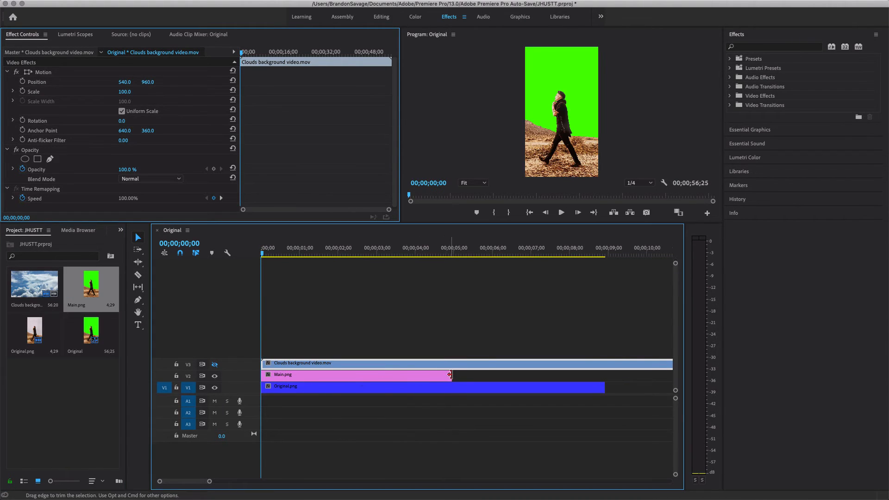
left_click_drag(451, 375, 604, 375)
left_click(592, 333)
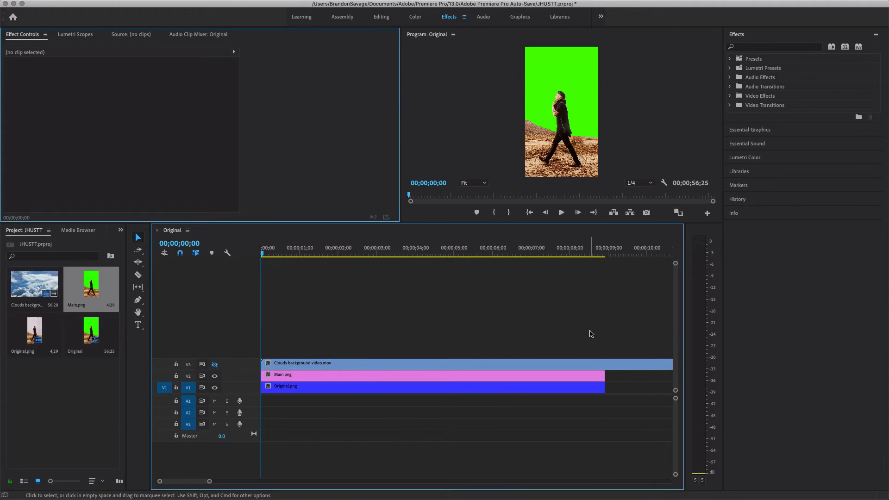
Set the label colour of the clouds video clip on track V3 to Green.
right_click(378, 365)
mouse_move(491, 322)
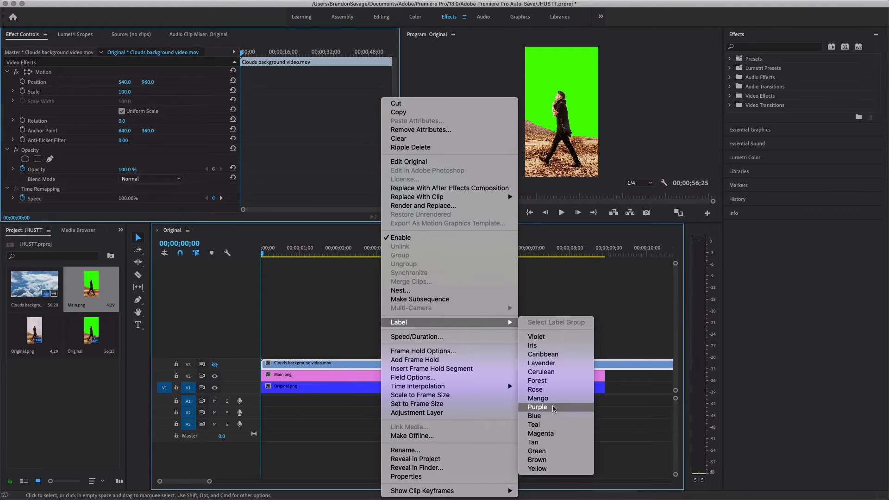
left_click(555, 452)
left_click(483, 328)
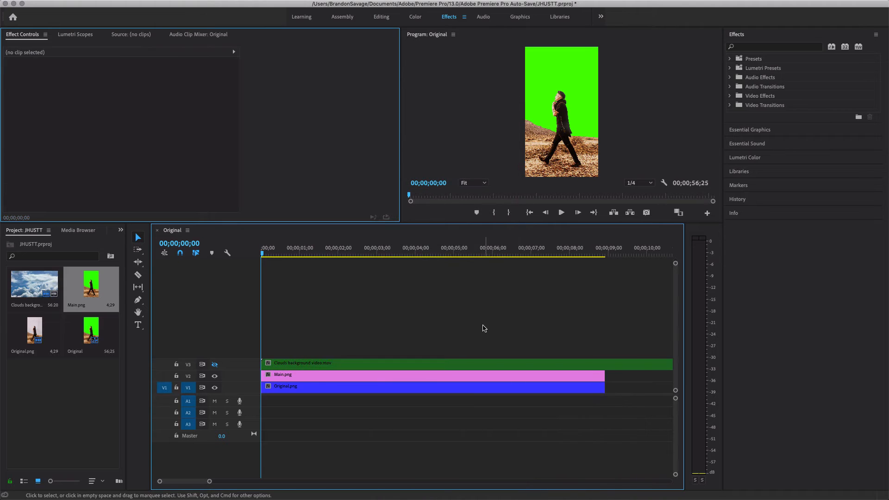
Set the label colour of the Main.png clip on track V2 to Green.
left_click(315, 376)
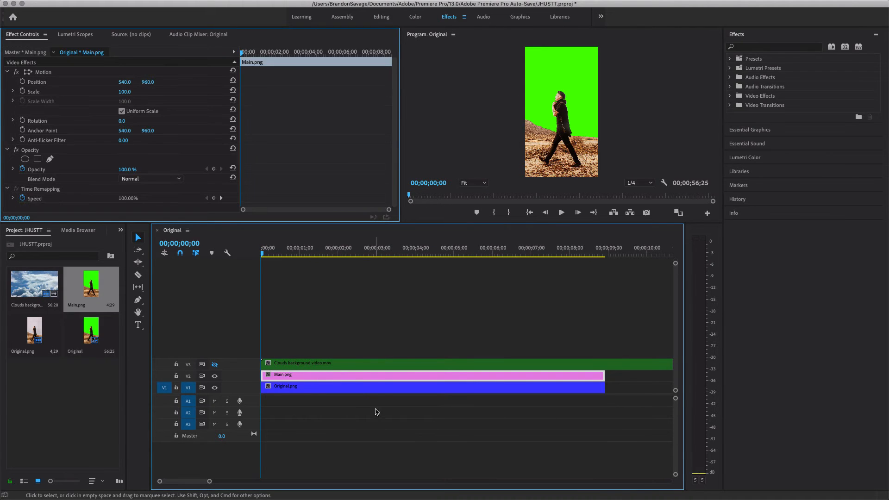
right_click(366, 376)
mouse_move(481, 323)
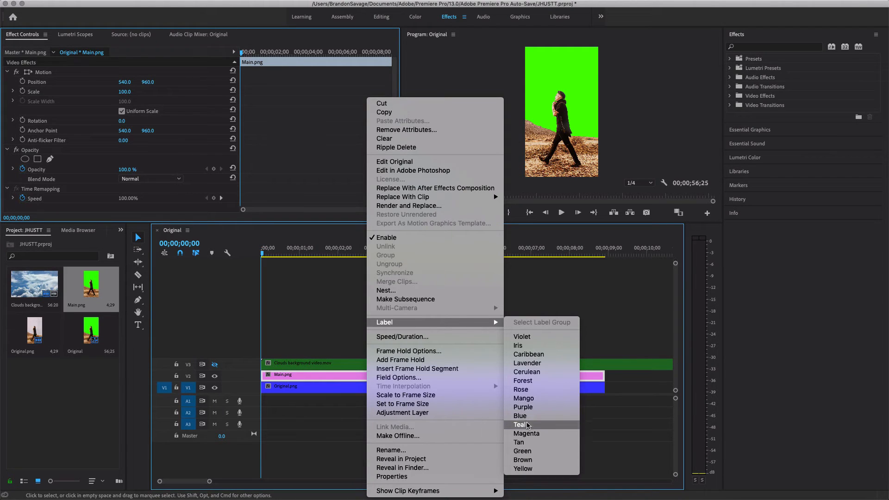
left_click(522, 451)
Set the label colour of the clouds video clip on track V3 to Yellow.
right_click(311, 363)
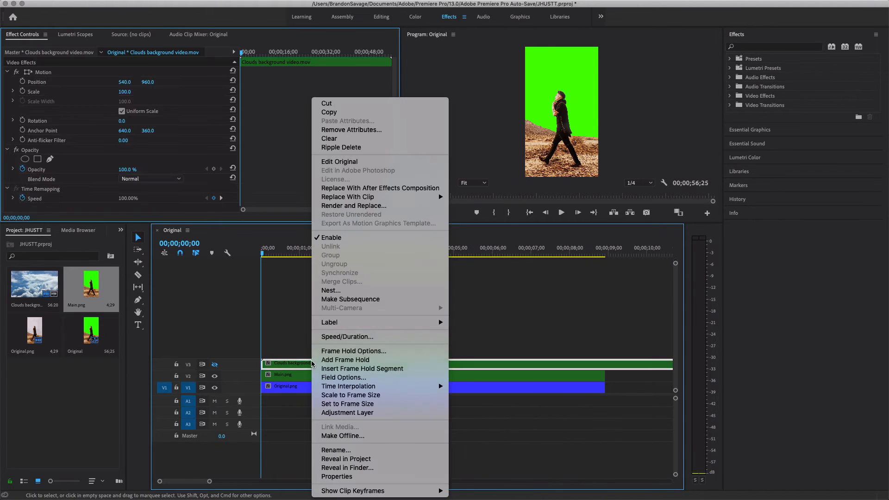
mouse_move(348, 326)
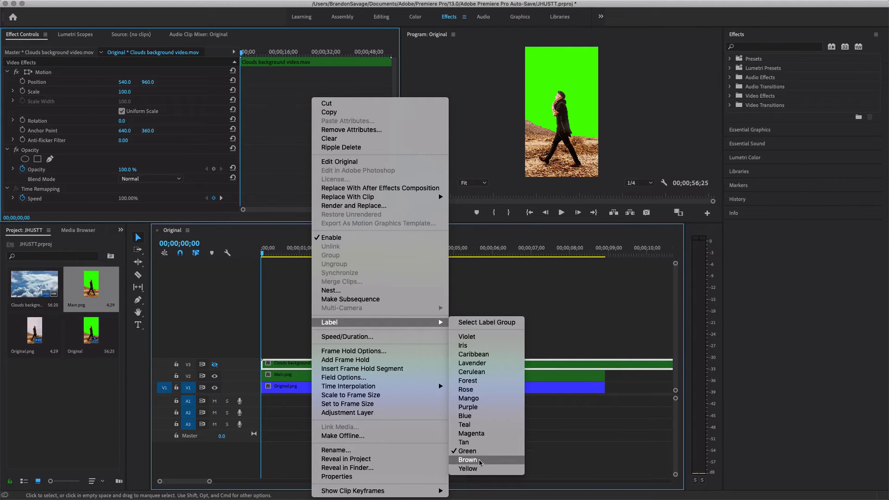
left_click(467, 468)
Select the clouds, Main.png and Original.png clips in turn to review the track order.
left_click(308, 364)
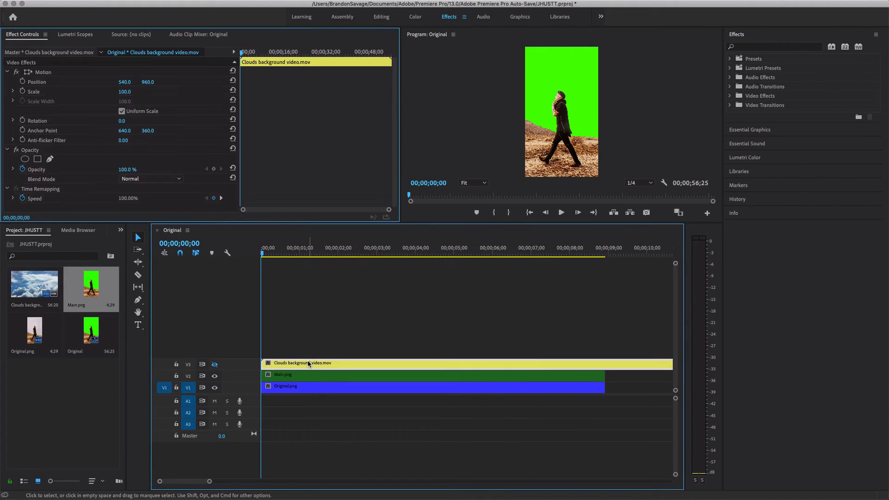
left_click(308, 416)
left_click(306, 376)
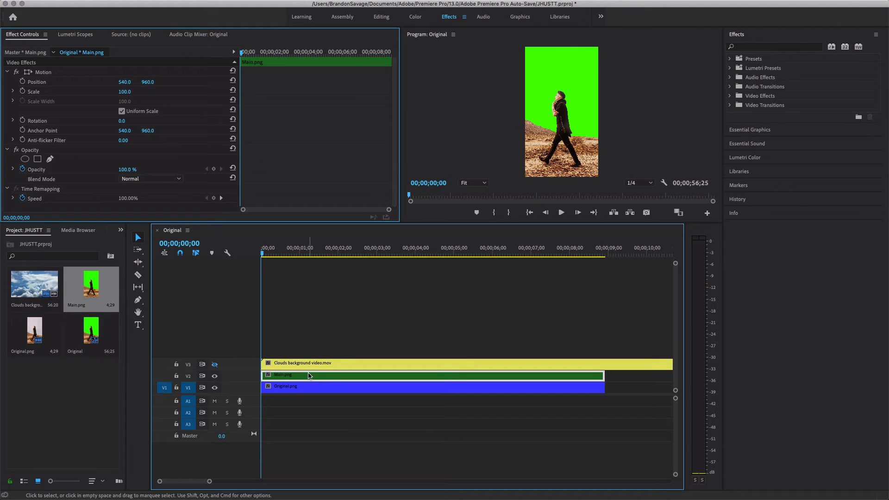
left_click(309, 426)
left_click(307, 387)
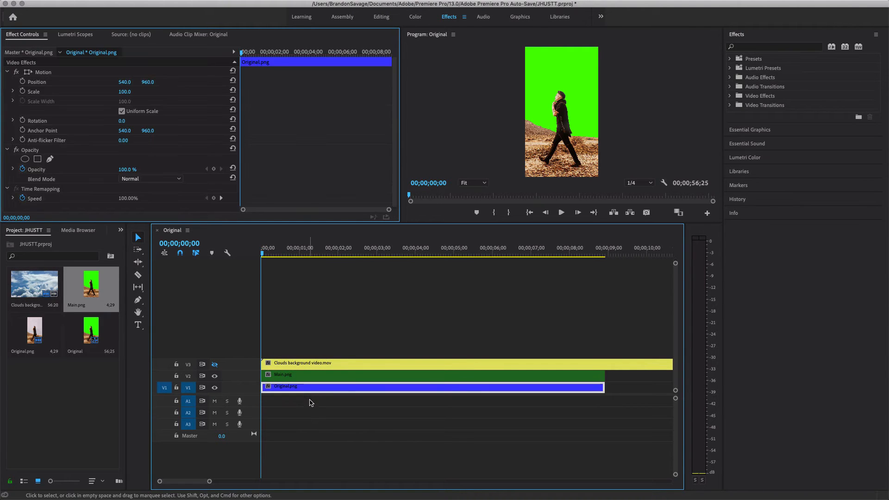
left_click(310, 424)
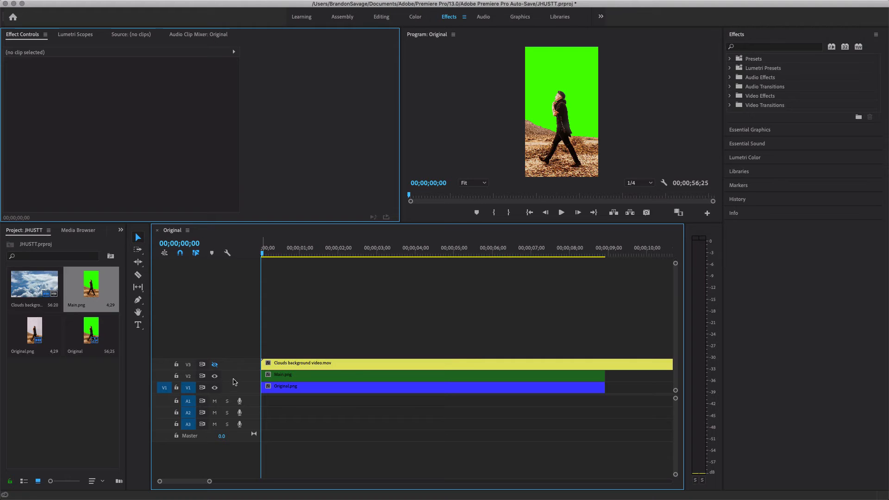
Switch the V3 output on and off again to check the clouds clip, and enlarge the program preview area.
left_click(214, 364)
left_click(308, 363)
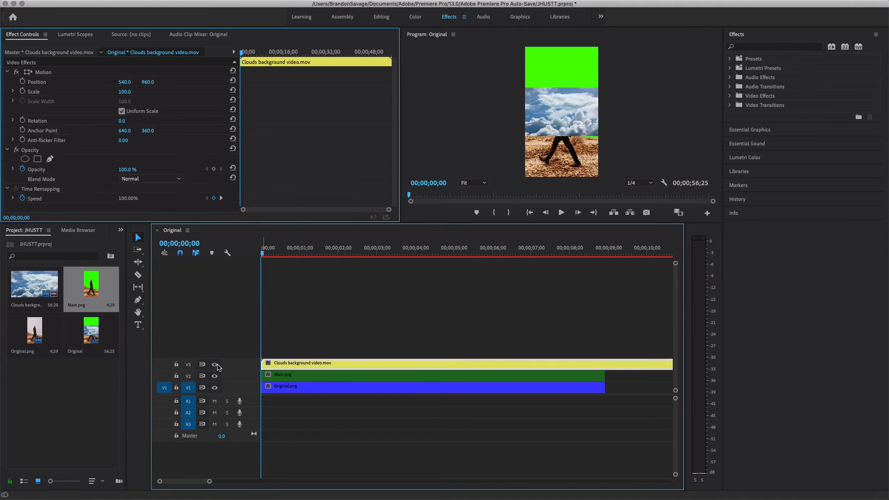
left_click(215, 364)
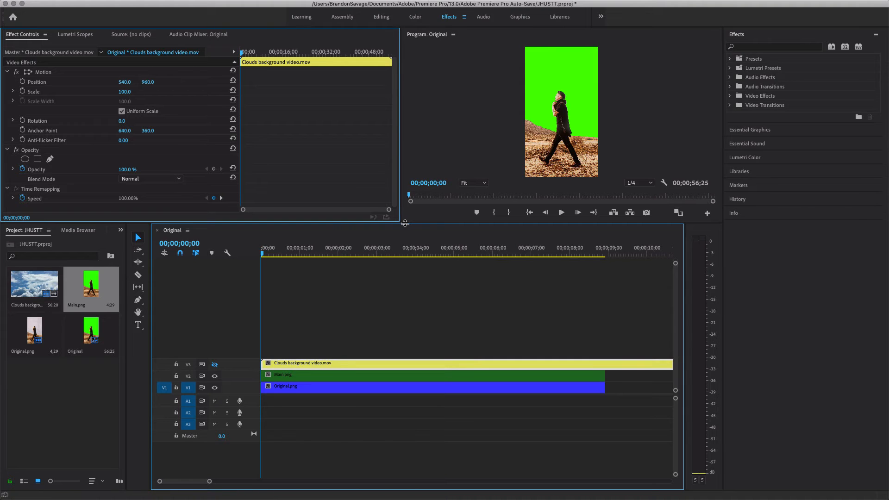
left_click_drag(405, 223, 411, 336)
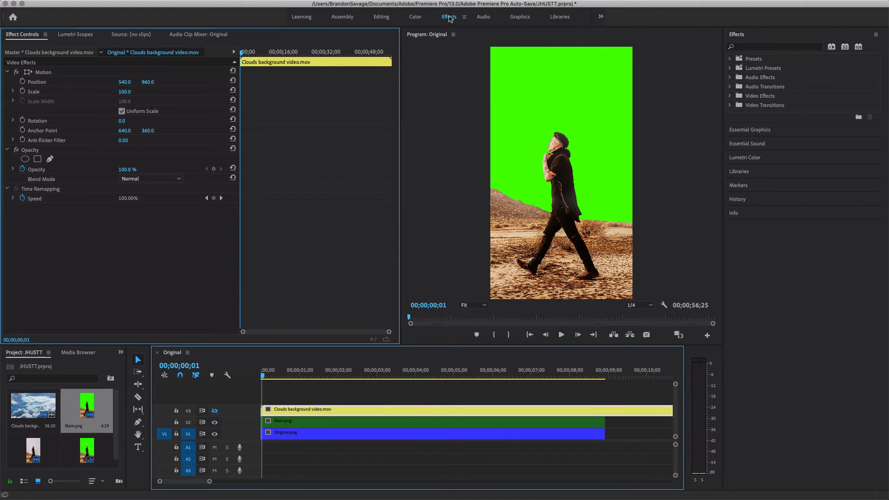
Reset the Effects workspace to its saved layout.
left_click(276, 5)
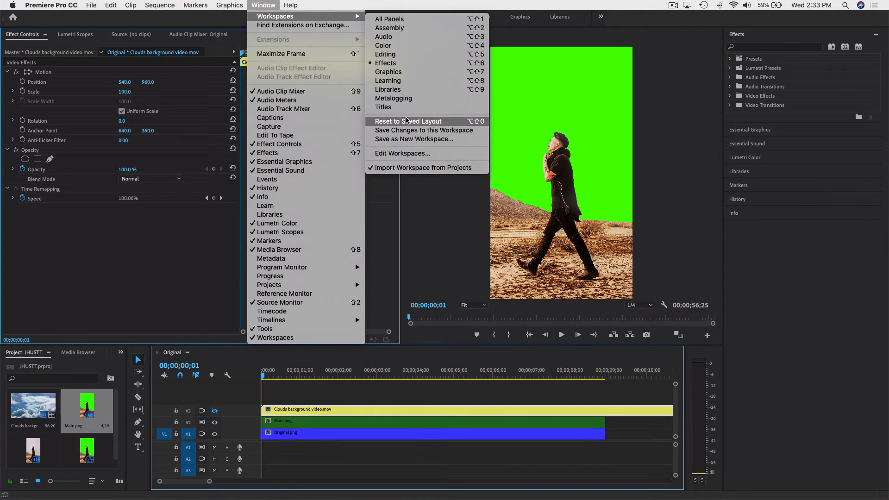
left_click(407, 123)
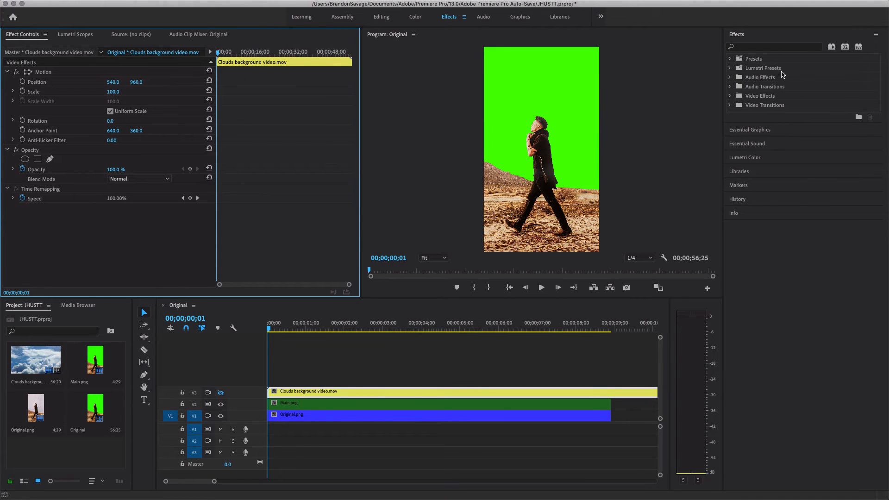
Apply the Ultra Key effect to the Main.png clip on V2 and sample the green sky as its key color.
left_click(763, 49)
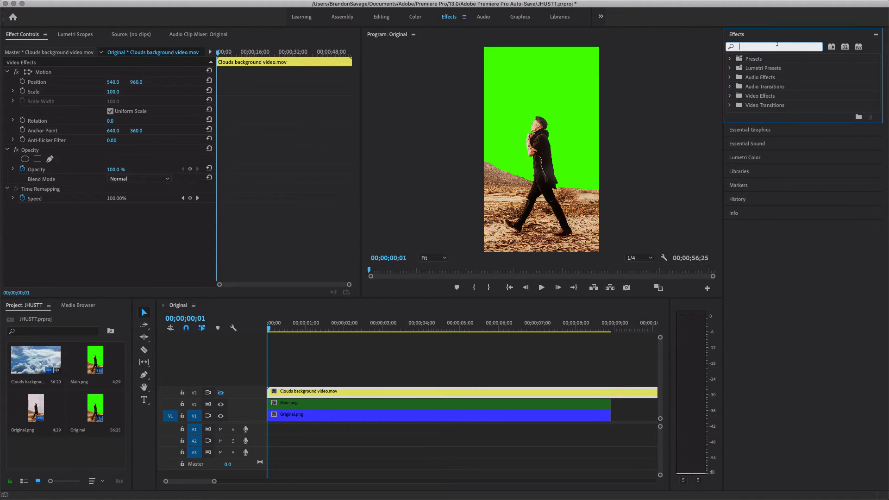
type("ultra")
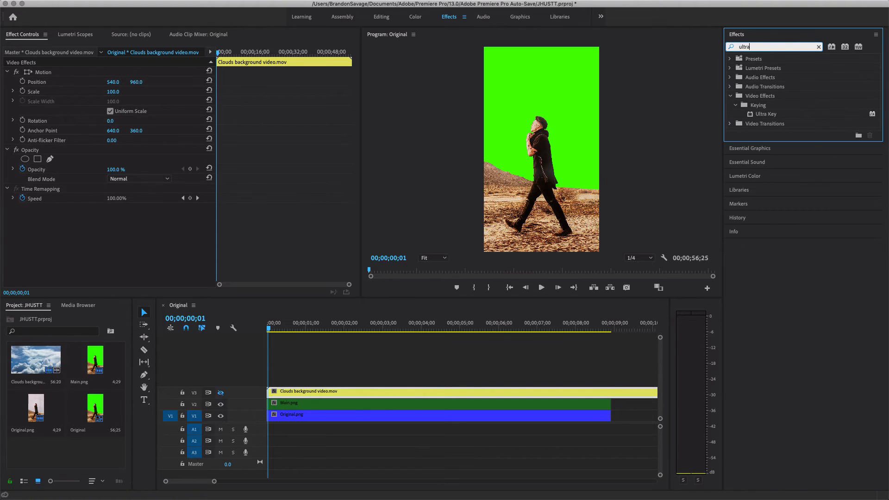
left_click_drag(767, 118, 708, 116)
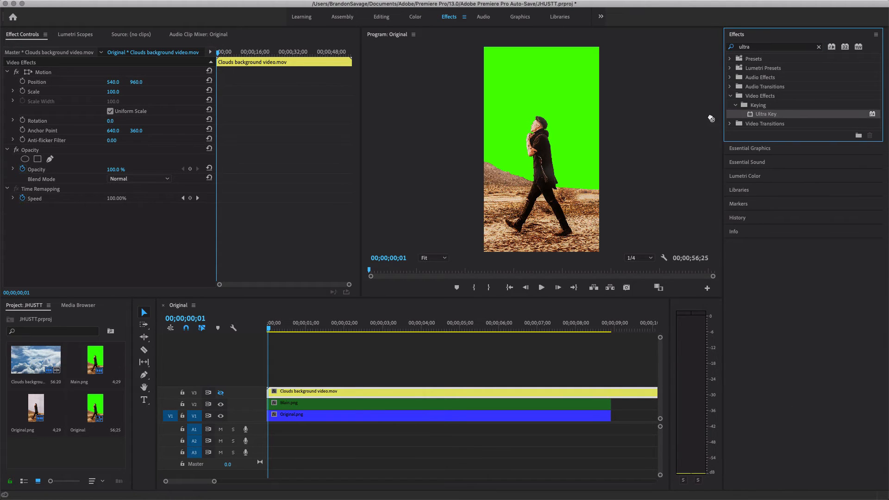
left_click_drag(579, 109, 429, 408)
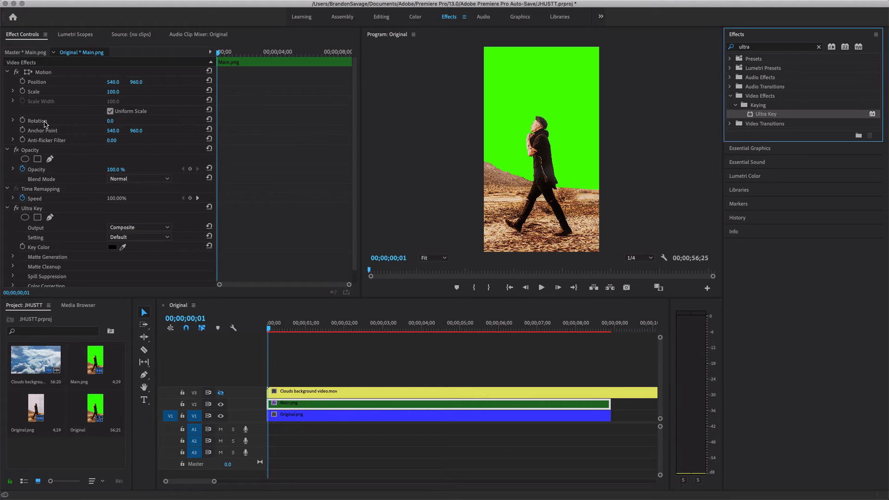
left_click(124, 249)
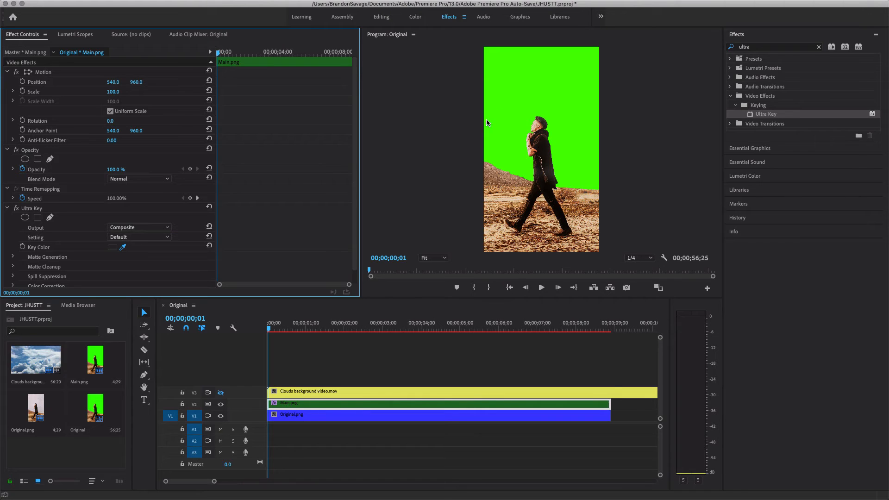
left_click(524, 93)
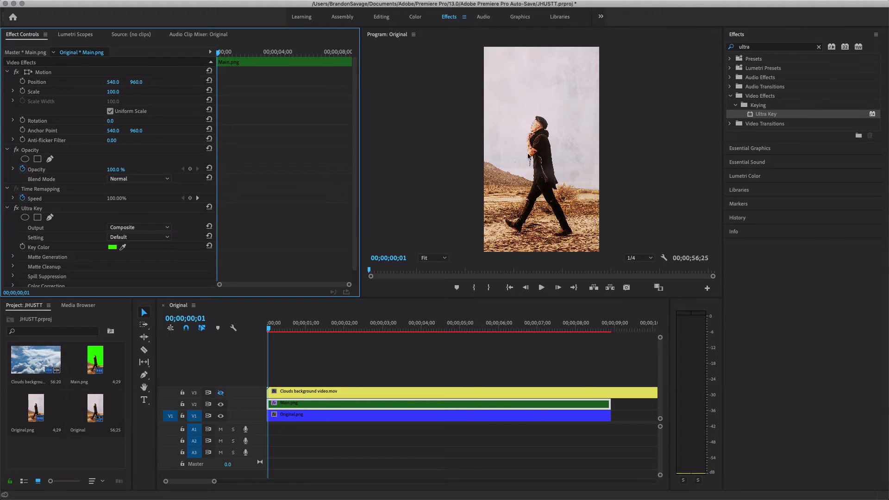
Switch the V1 track output off and on twice to check the keyed Main.png clip without the original behind it.
left_click(219, 415)
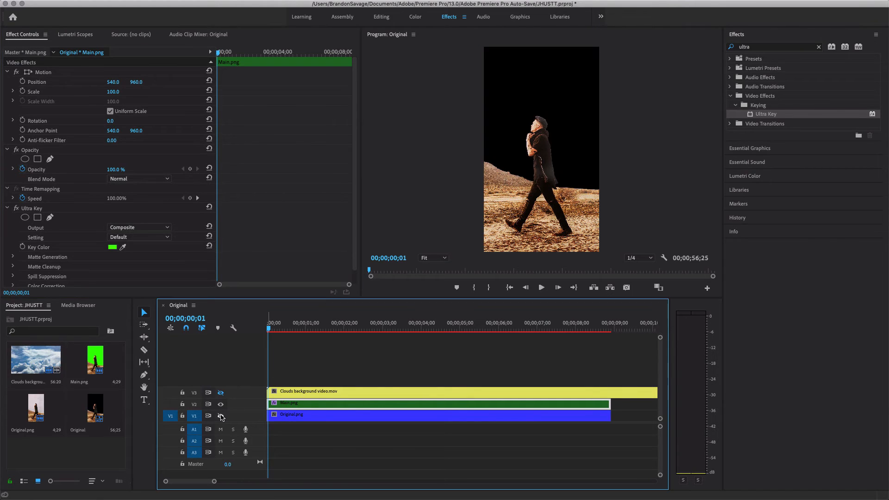
left_click(221, 416)
left_click(221, 415)
left_click(220, 415)
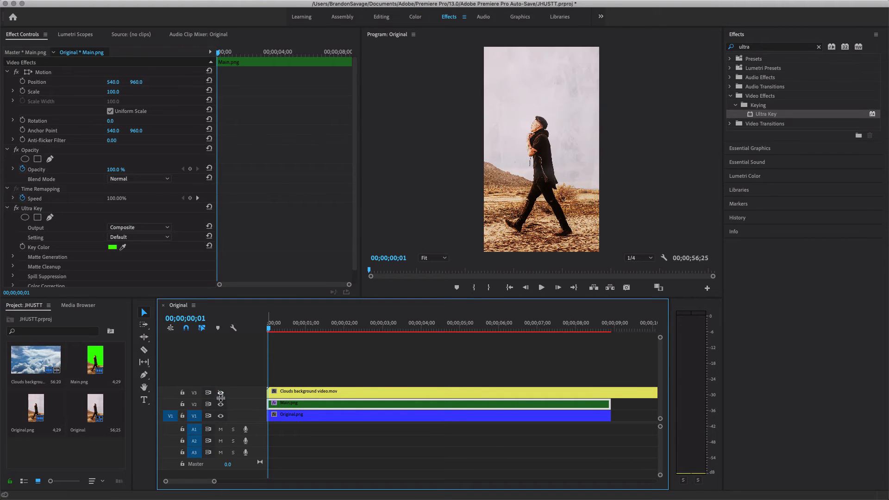
Turn on the V3 output and move the Main.png clip to track V4, above the clouds video.
left_click(220, 392)
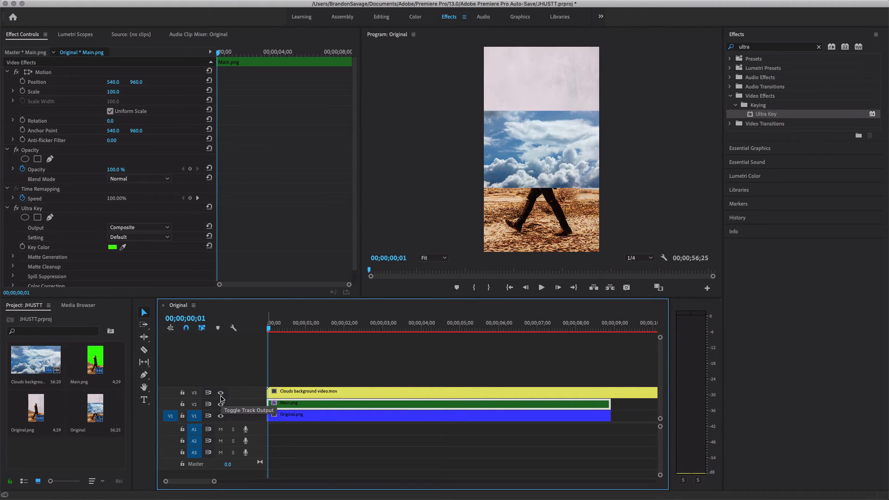
left_click(295, 392)
scroll(300, 324, "right", 5)
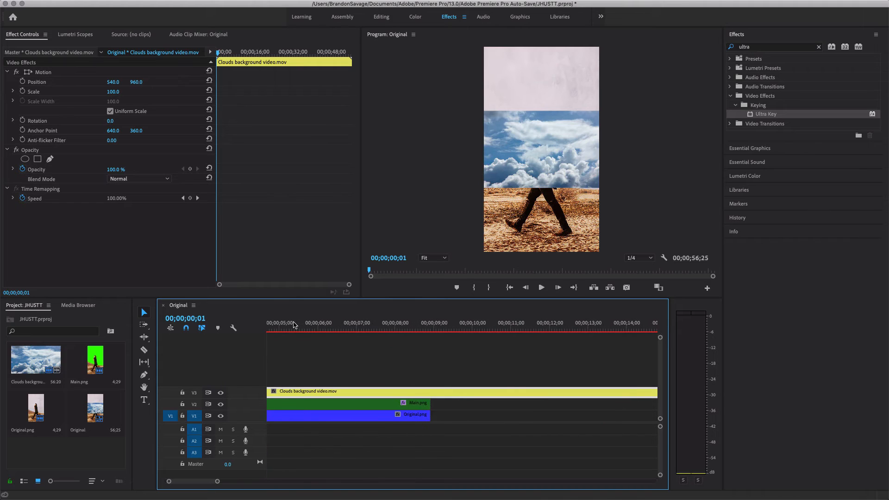
scroll(292, 325, "left", 5)
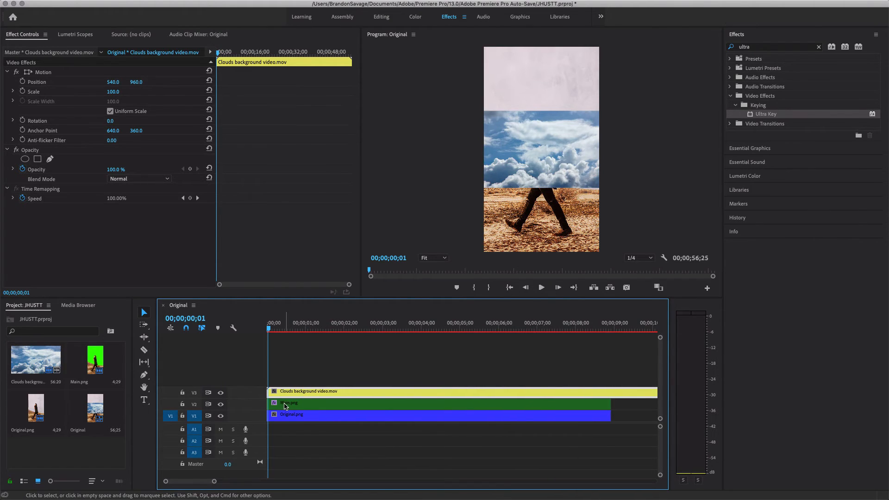
left_click(221, 394)
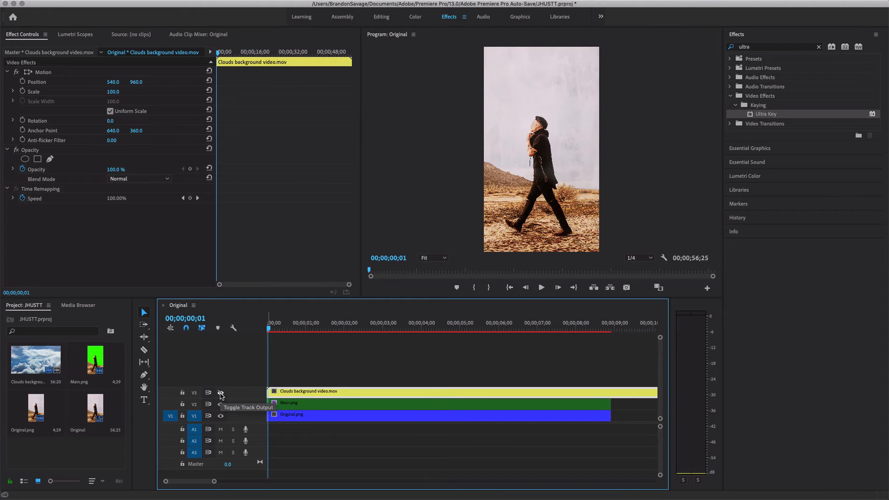
left_click(220, 394)
left_click_drag(286, 404, 286, 380)
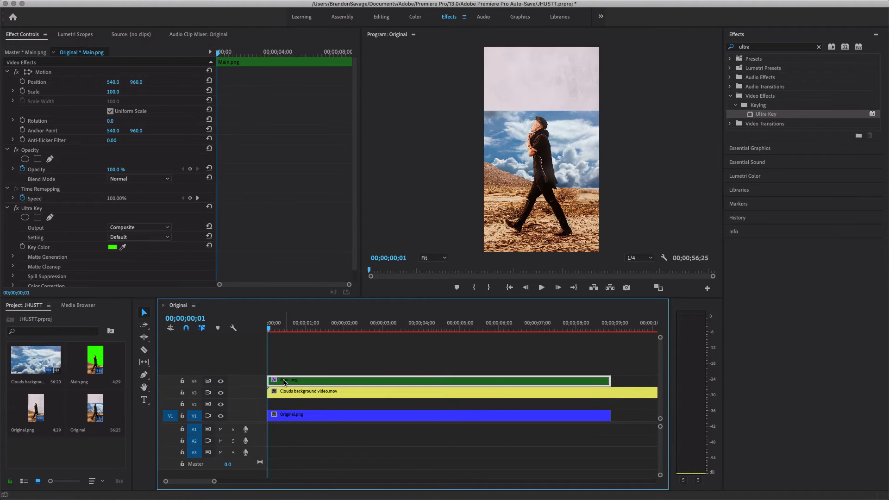
Set the clouds clip's vertical position to 517 and its scale to 259 so it fills the sky.
left_click(307, 395)
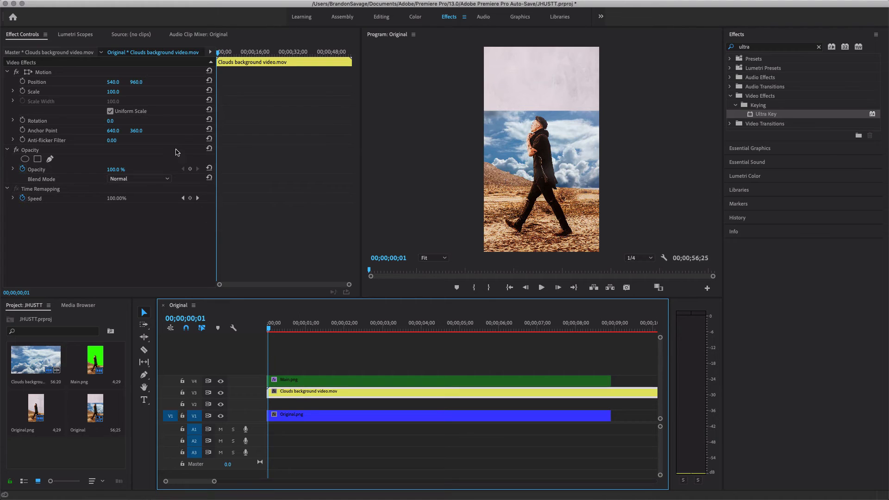
left_click_drag(135, 82, 185, 91)
left_click_drag(136, 82, 283, 100)
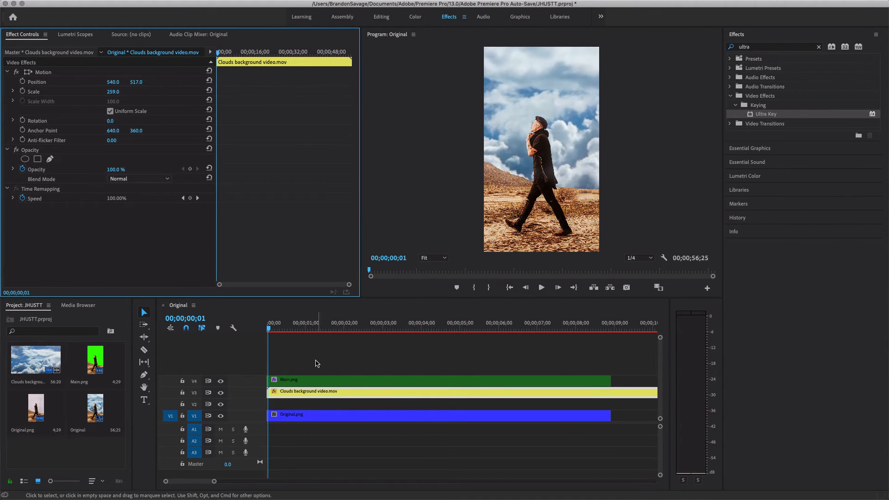
Play the sequence from the beginning to check the moving clouds behind the man.
left_click_drag(323, 325, 254, 322)
key("space")
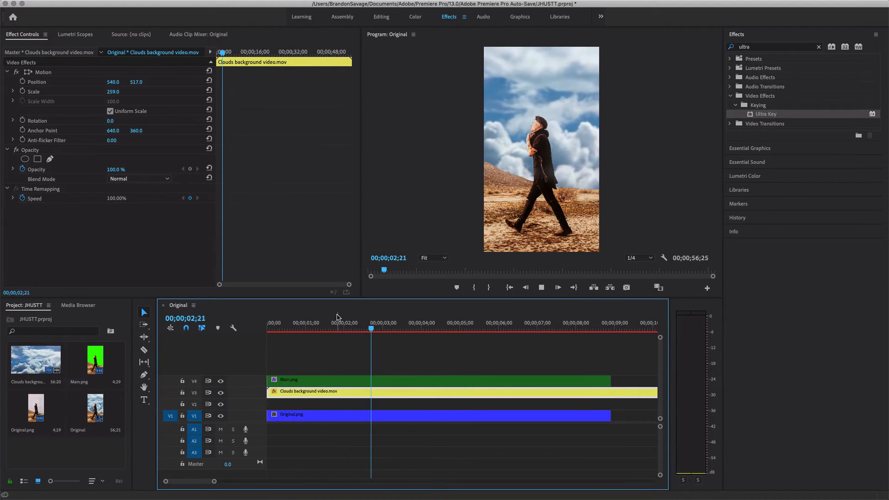
key("space")
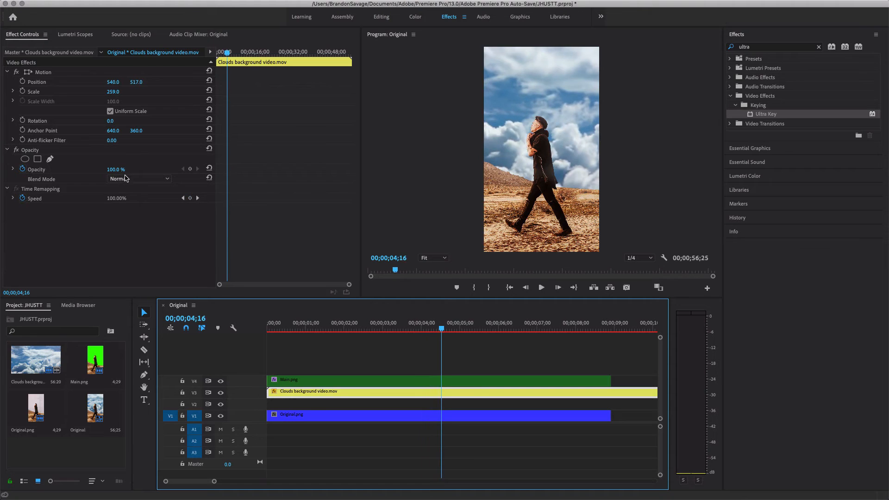
Try the Darken, Linear Burn, Darker Color and Screen blend modes on the clouds clip, playing back the Screen version.
left_click(141, 180)
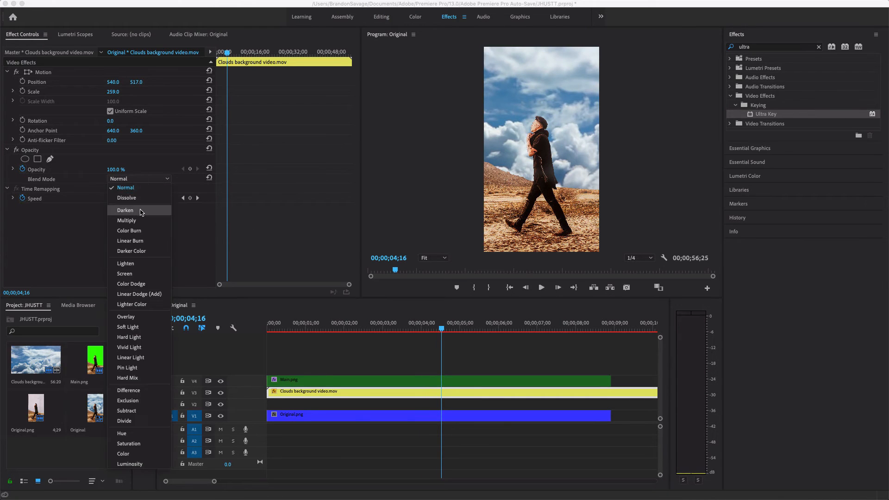
left_click(140, 214)
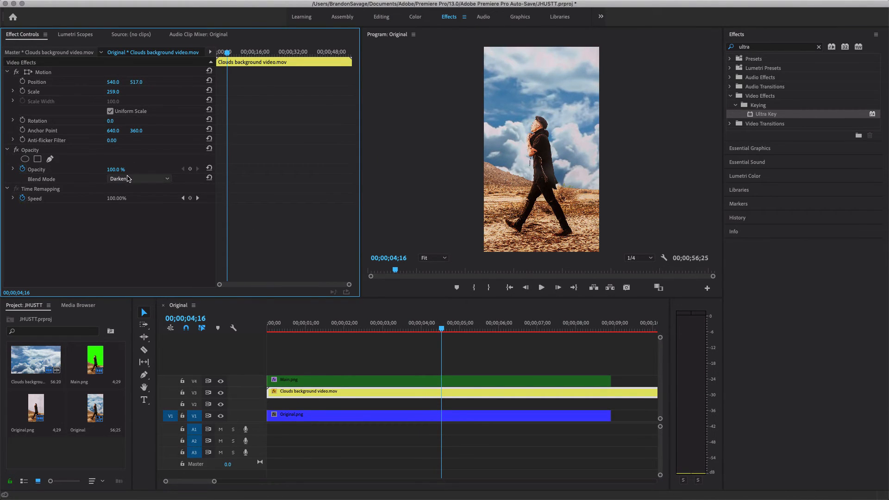
left_click(128, 178)
left_click(137, 238)
left_click(140, 182)
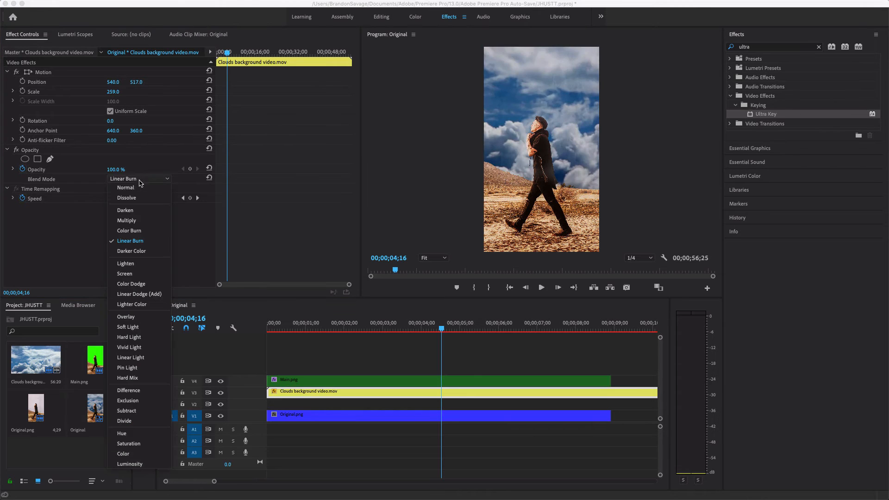
left_click(137, 250)
left_click(138, 179)
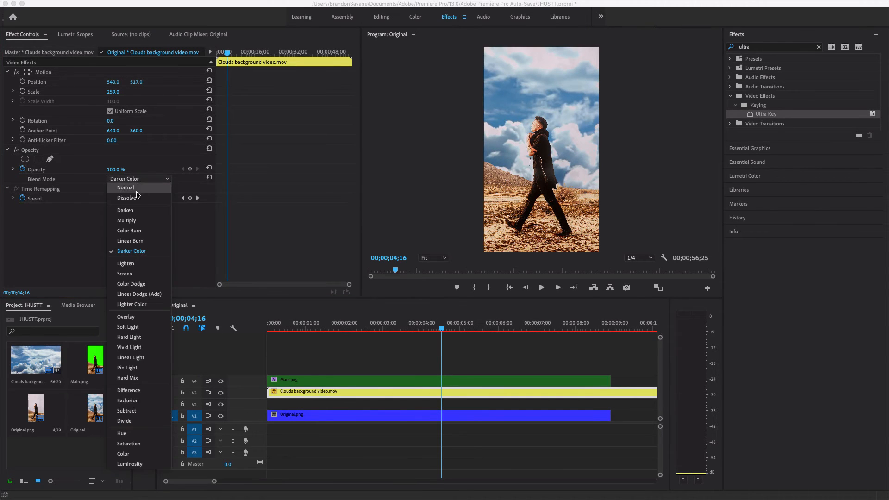
left_click(137, 276)
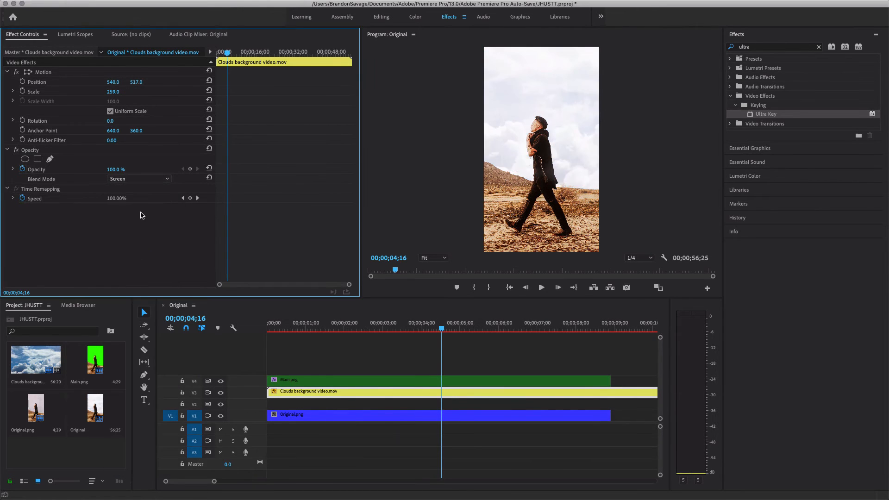
key("space")
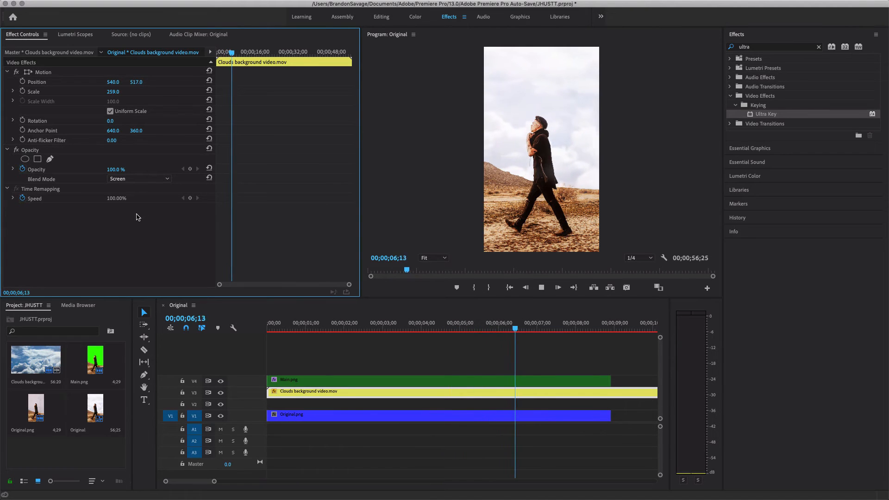
key("space")
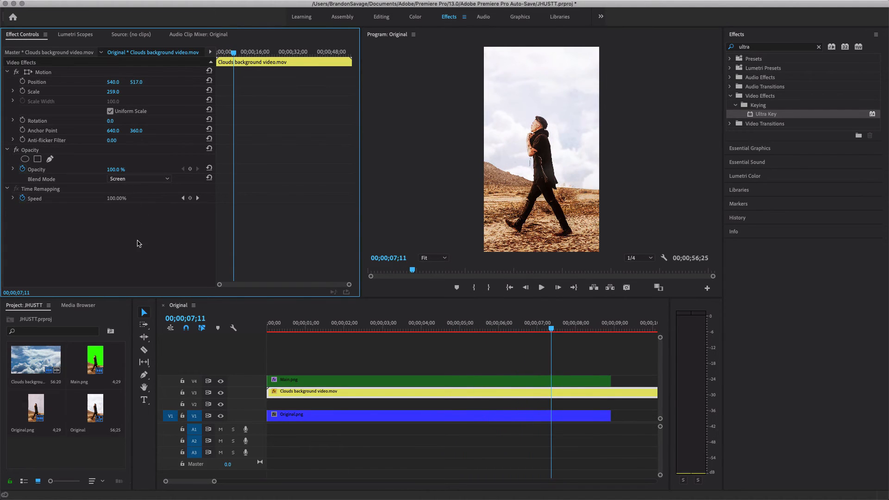
Set the clouds clip's blend mode to Luminosity and play back the result.
left_click(135, 179)
left_click(146, 468)
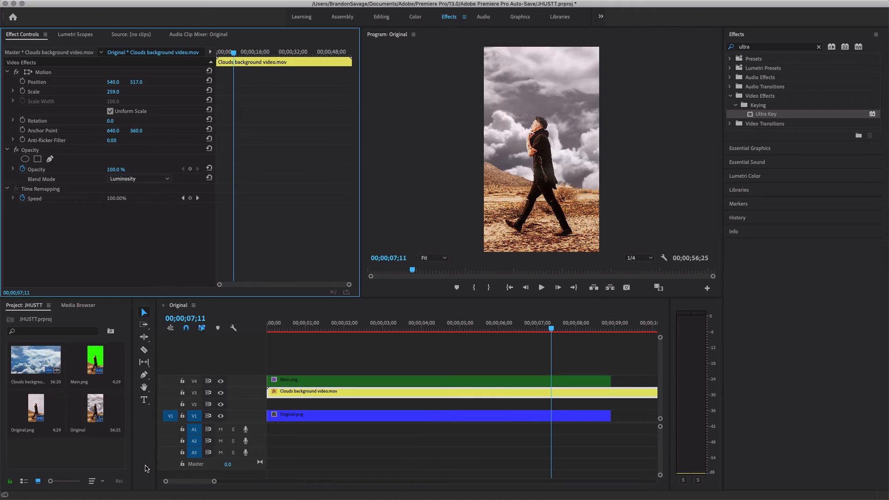
key("space")
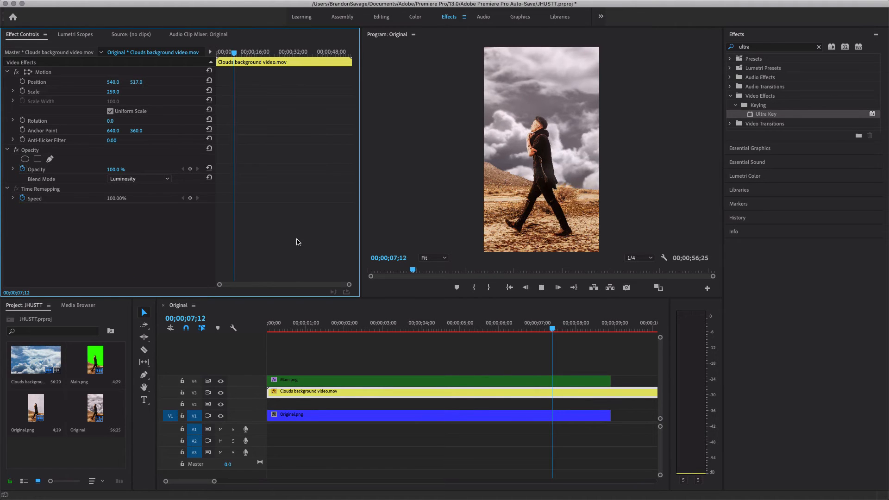
left_click(116, 169)
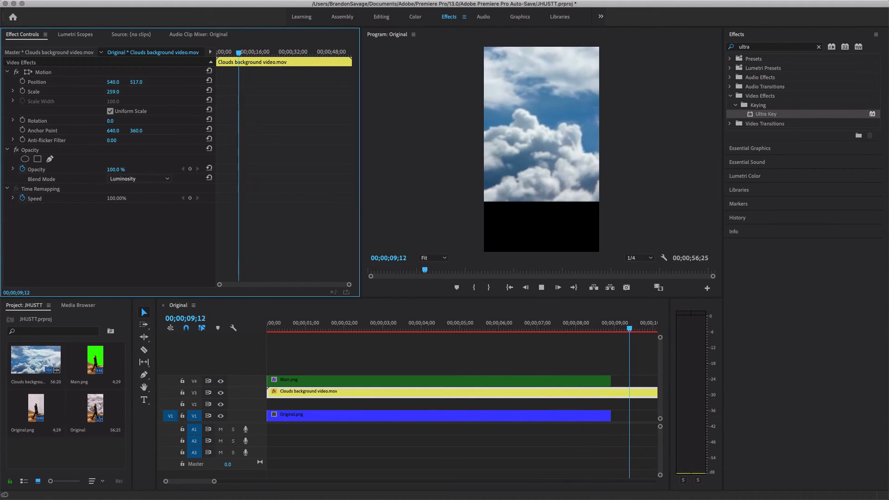
left_click(370, 345)
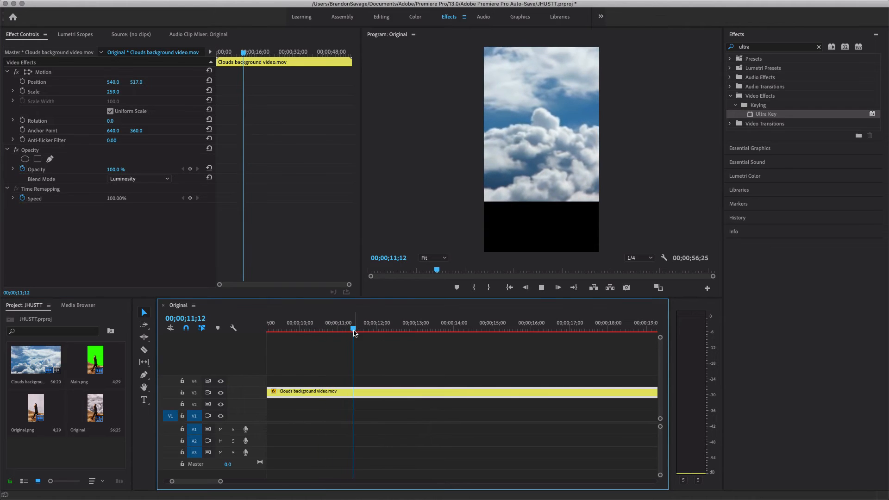
key("space")
Cut the clouds clip at 00;00;15;00 and delete the part after the cut.
left_click_drag(163, 361, 612, 344)
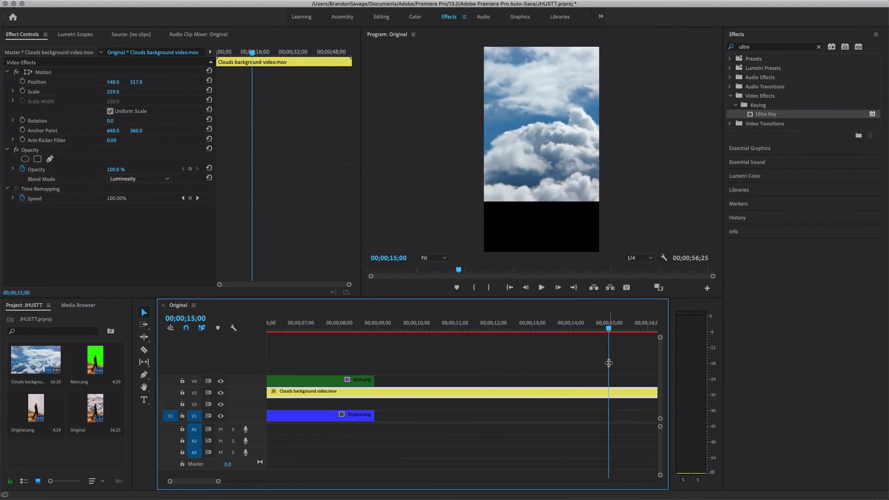
key("c")
left_click(608, 392)
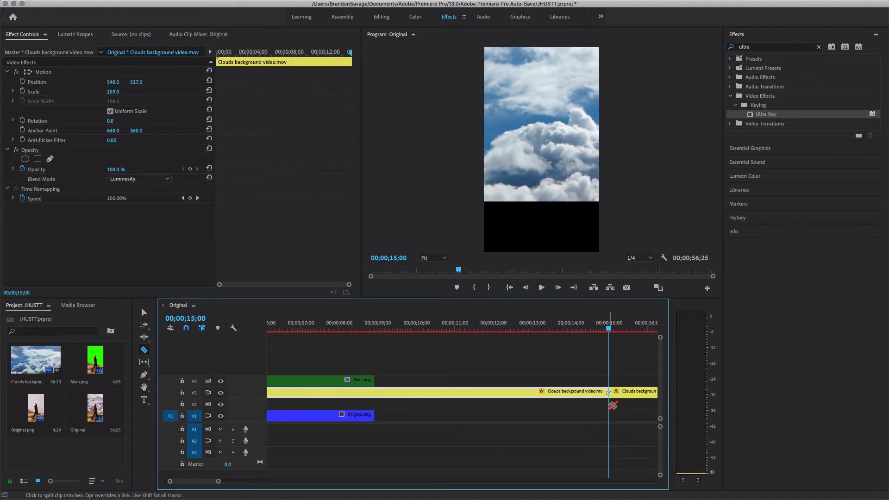
key("v")
left_click(623, 394)
key("Delete")
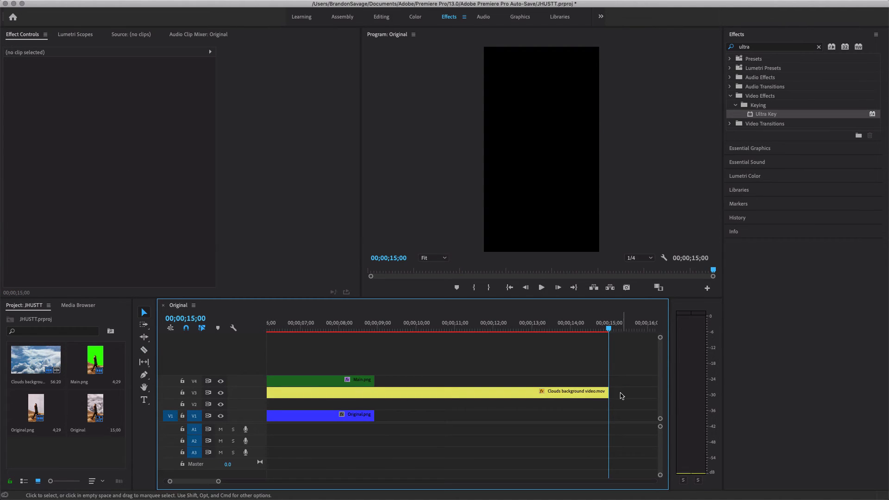
Extend the Main.png and Original.png clips to end at 00;00;15;00 with the clouds clip.
left_click_drag(374, 380, 608, 362)
left_click_drag(375, 416, 608, 411)
Play the start of the sequence and select the clouds clip on V3.
key("space")
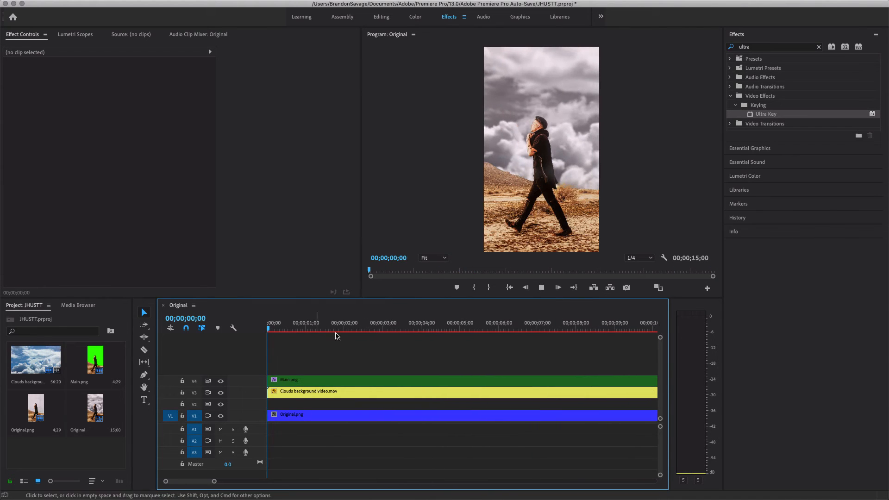
key("space")
left_click(300, 394)
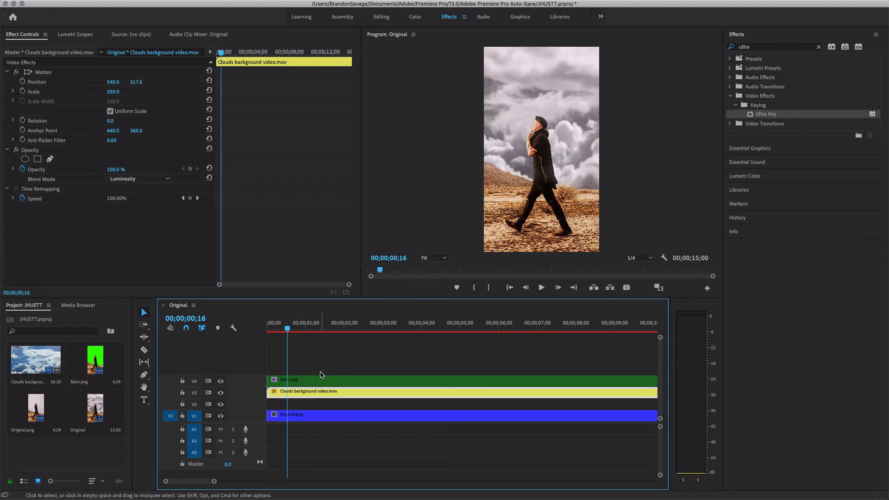
Lower the clouds clip's opacity to 17% and play back the result.
left_click_drag(116, 172, 75, 172)
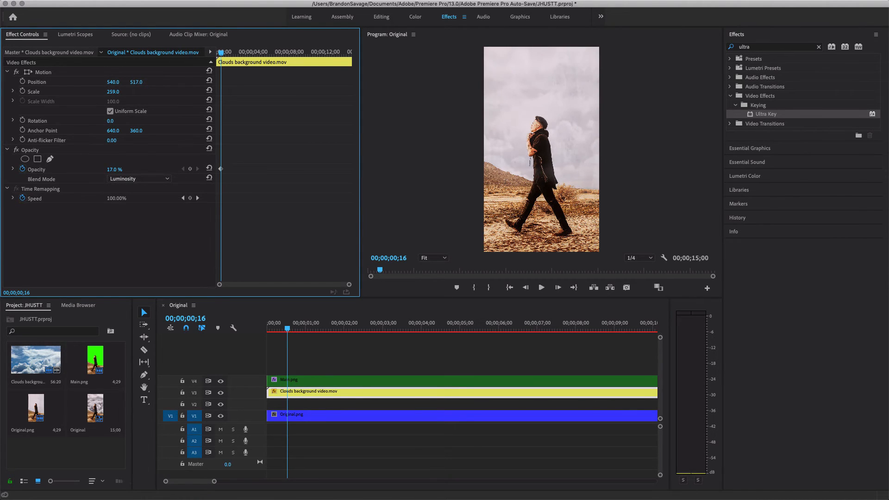
key("space")
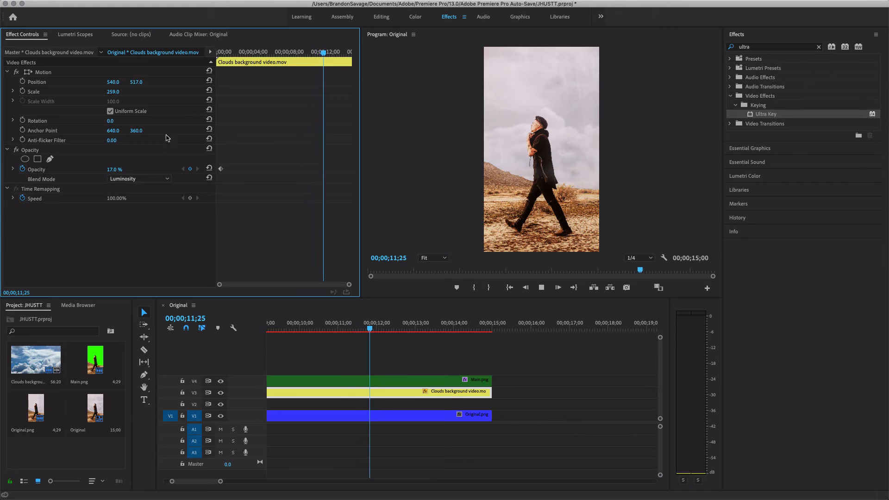
key("space")
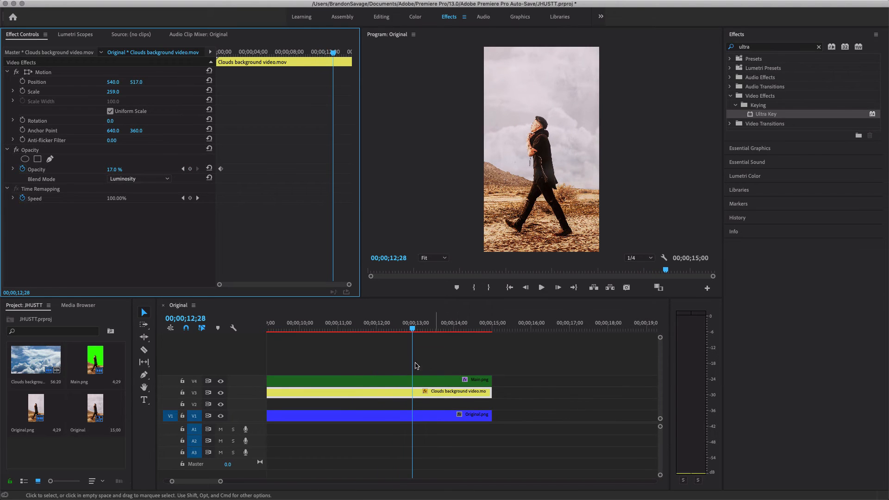
Import the title video Comp 1.mov into the project and place it on track V5 above the other clips.
left_click(38, 489)
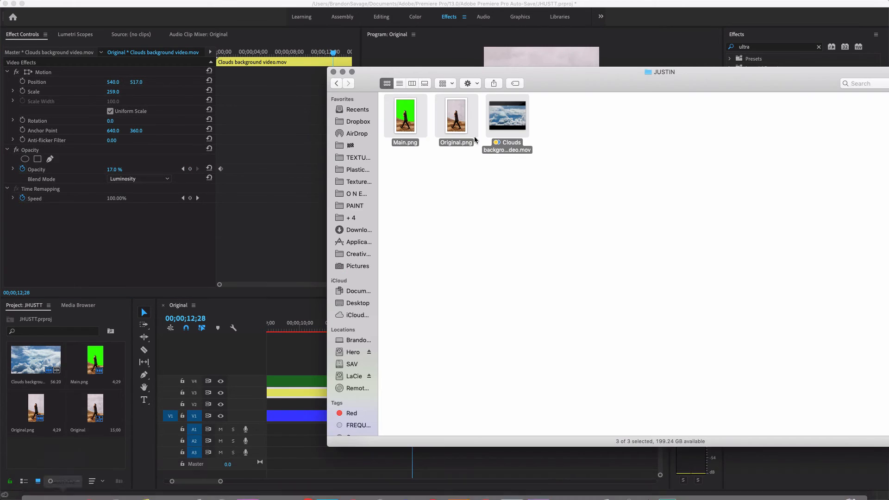
left_click_drag(564, 87, 0, 155)
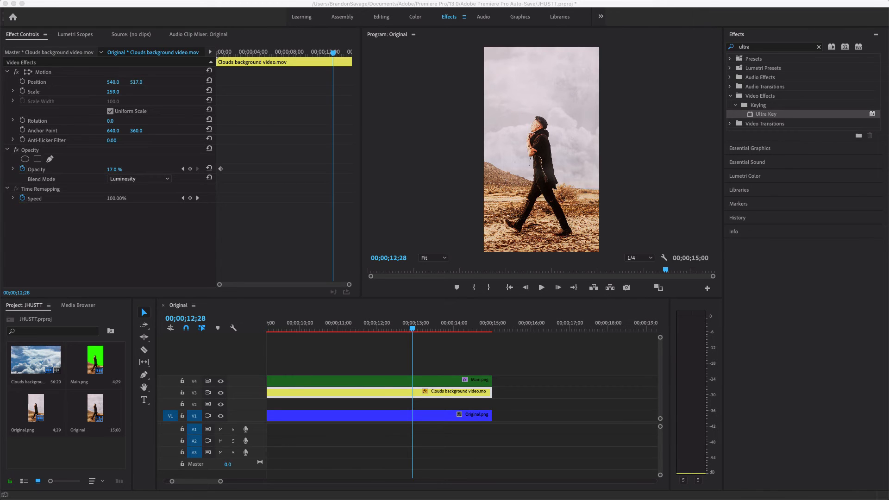
left_click_drag(86, 361, 87, 459)
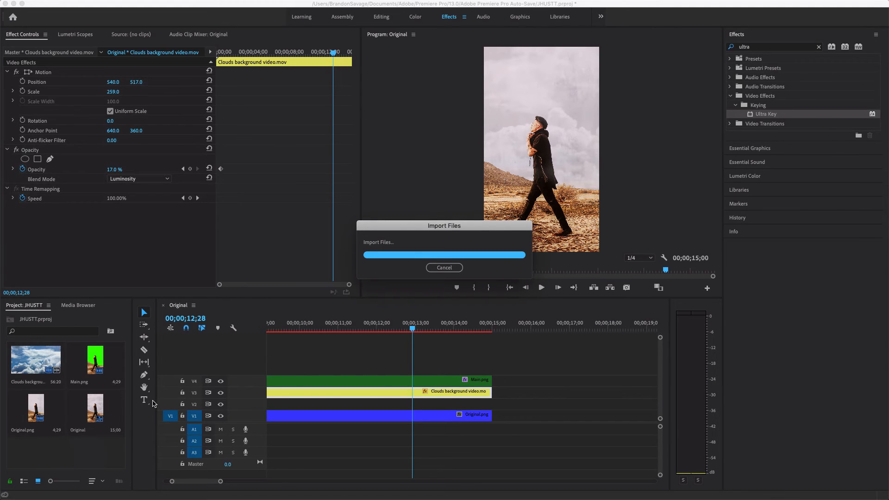
left_click_drag(91, 423, 273, 369)
Move Comp 1.mov to the start of the sequence and play back the title animation.
left_click_drag(300, 322, 252, 323)
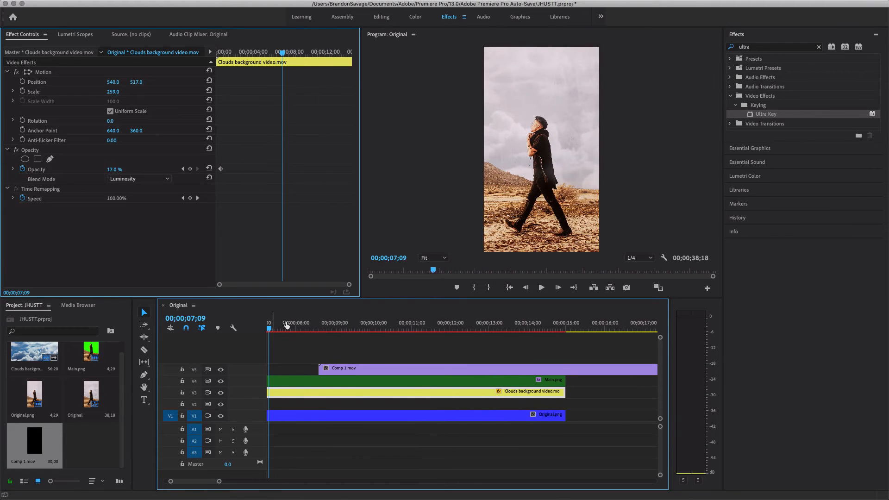
key("minus")
key("minus")
key("minus")
left_click_drag(367, 364, 327, 368)
key("Home")
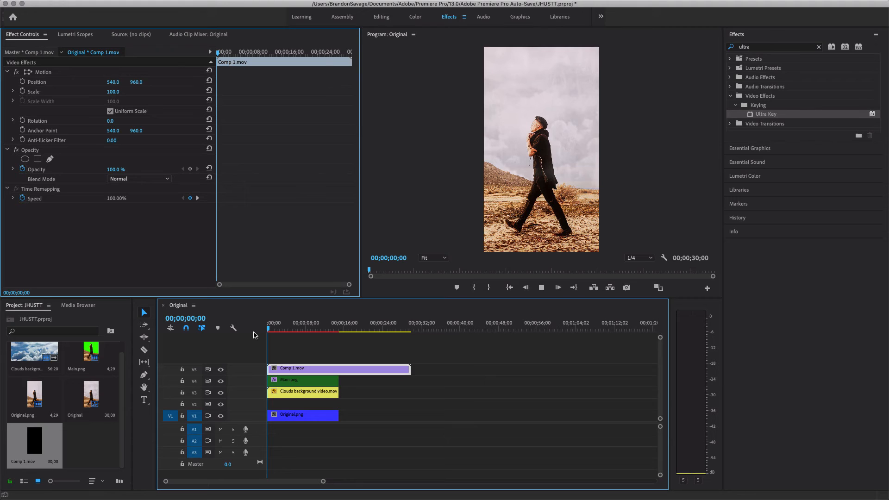
key("space")
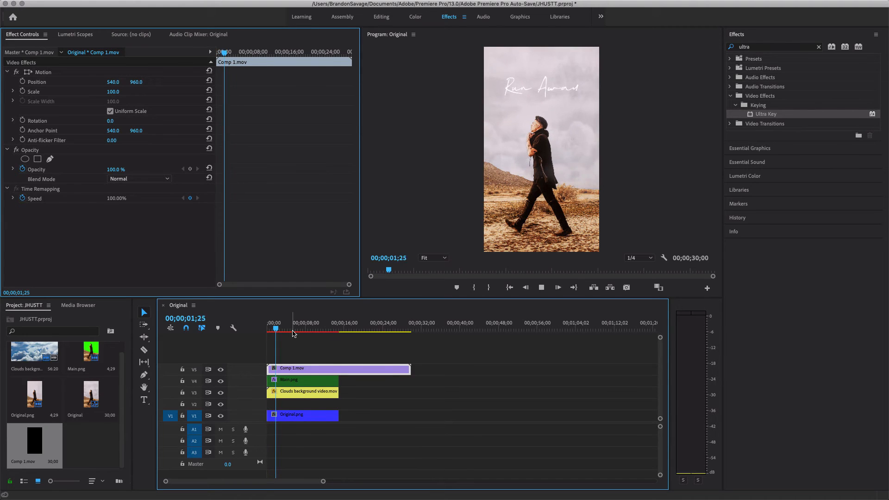
key("space")
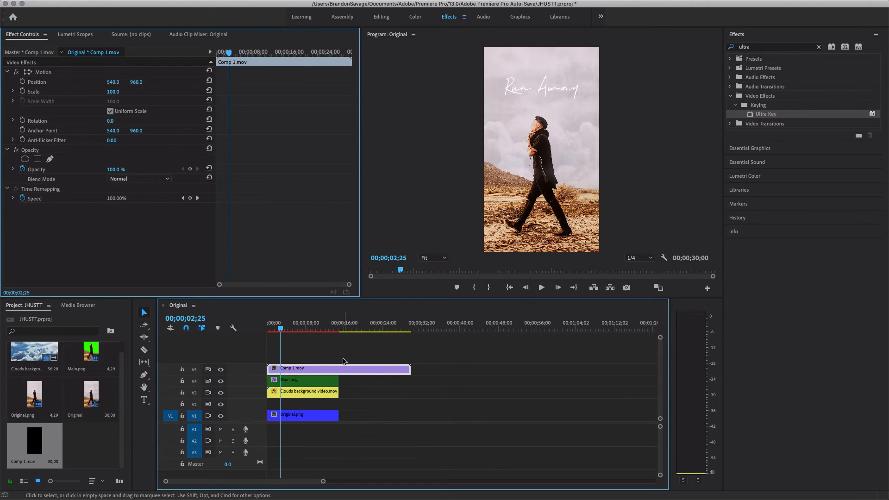
Cut Comp 1.mov at 00;00;15;00, where the other clips end, and delete the part after the cut.
key("c")
left_click(339, 368)
key("v")
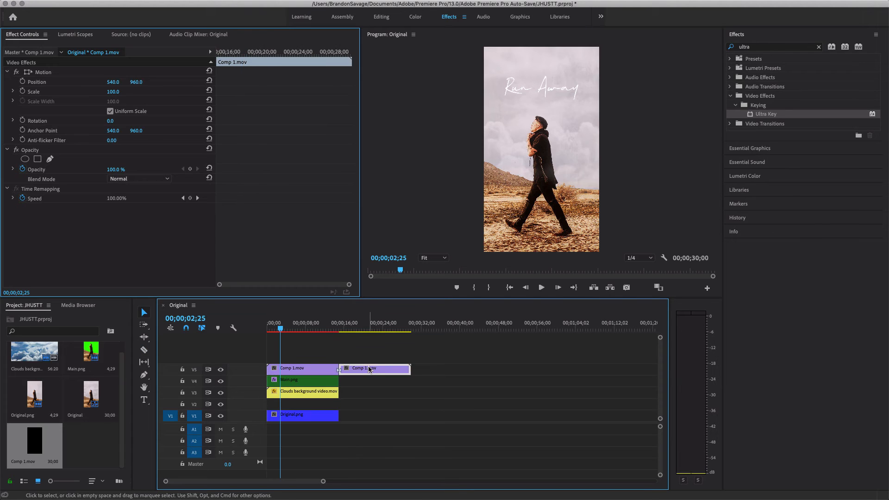
key("Delete")
key("Home")
key("backslash")
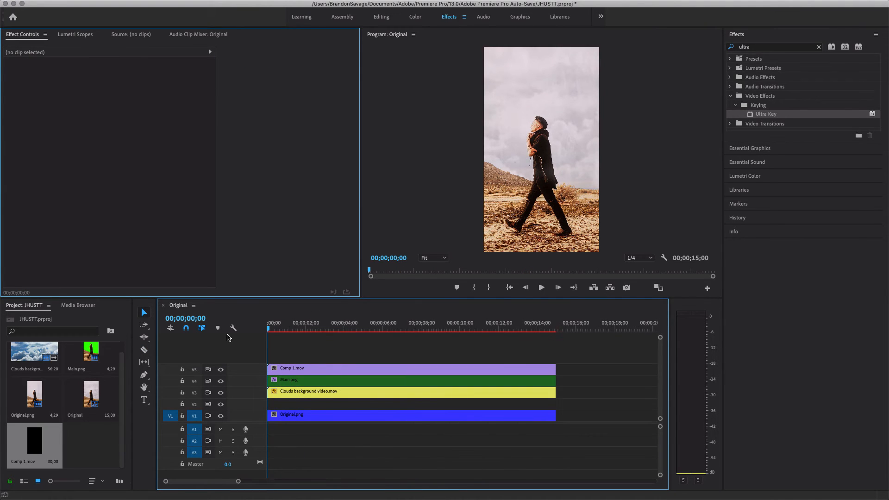
Play the sequence from the start and scrub toward its end to review the title over the moving clouds.
key("equal")
left_click_drag(302, 327, 266, 330)
key("space")
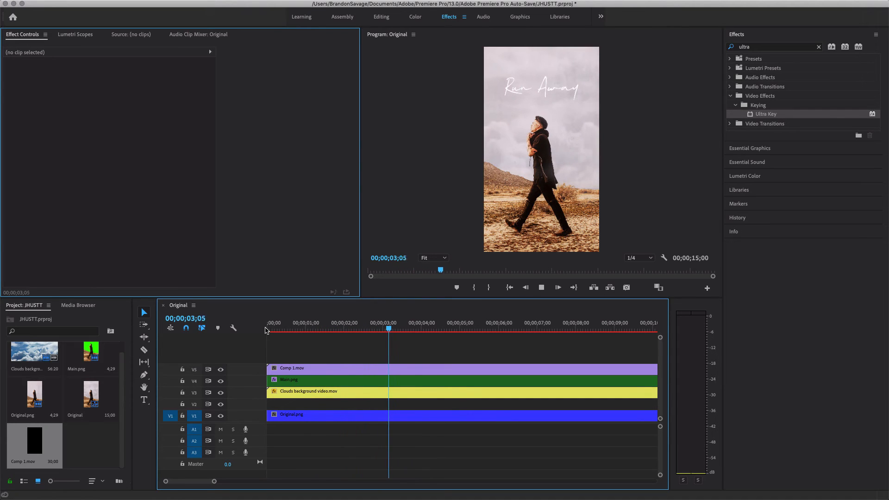
key("space")
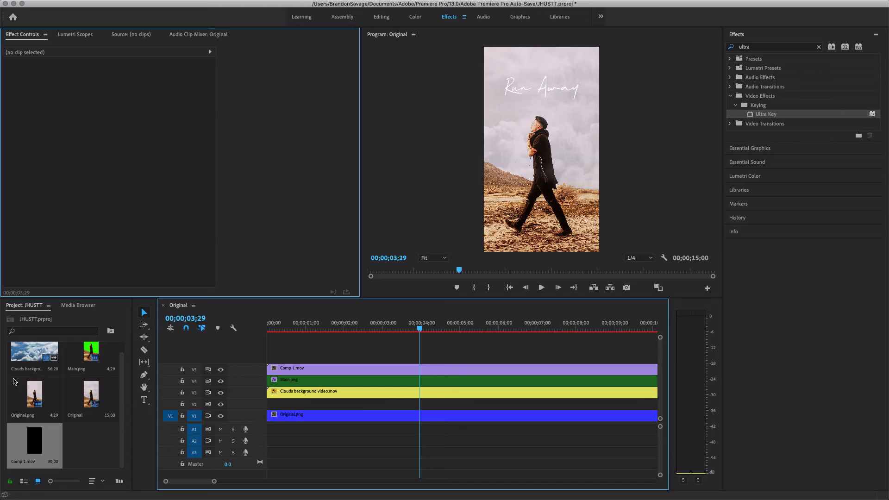
key("space")
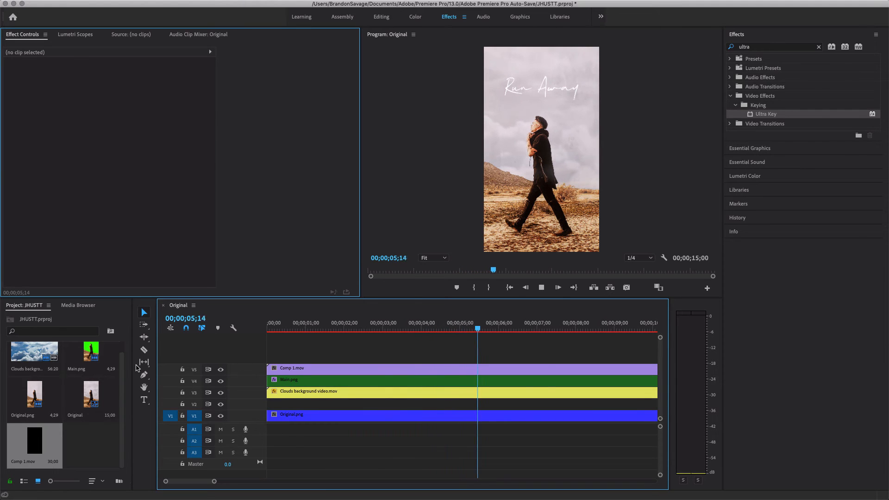
key("minus")
key("minus")
key("minus")
key("equal")
key("equal")
key("equal")
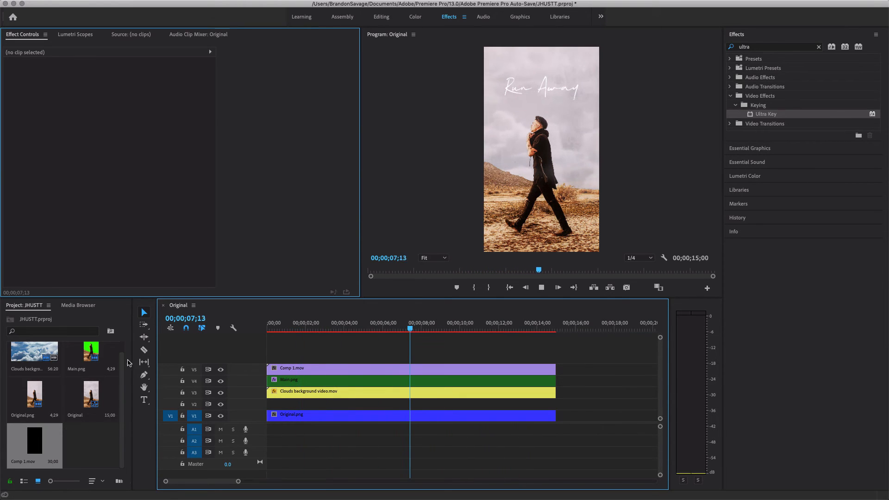
left_click_drag(490, 328, 234, 330)
key("space")
key("space")
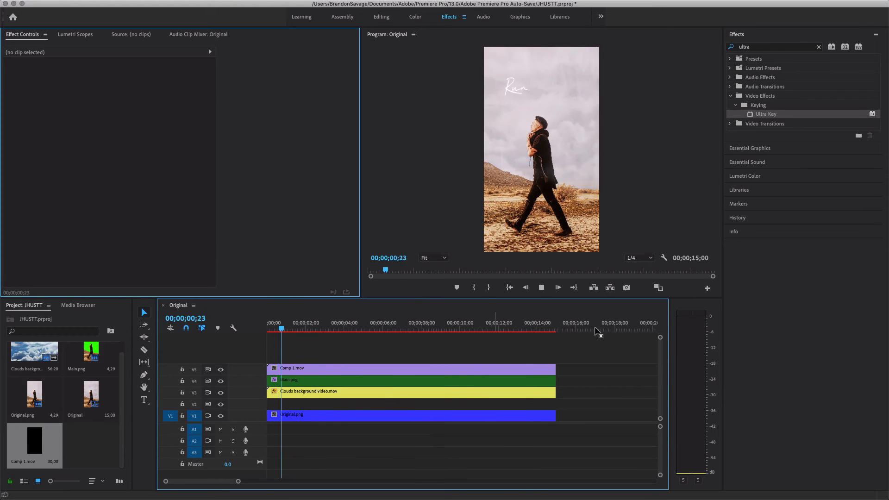
left_click_drag(501, 327, 522, 323)
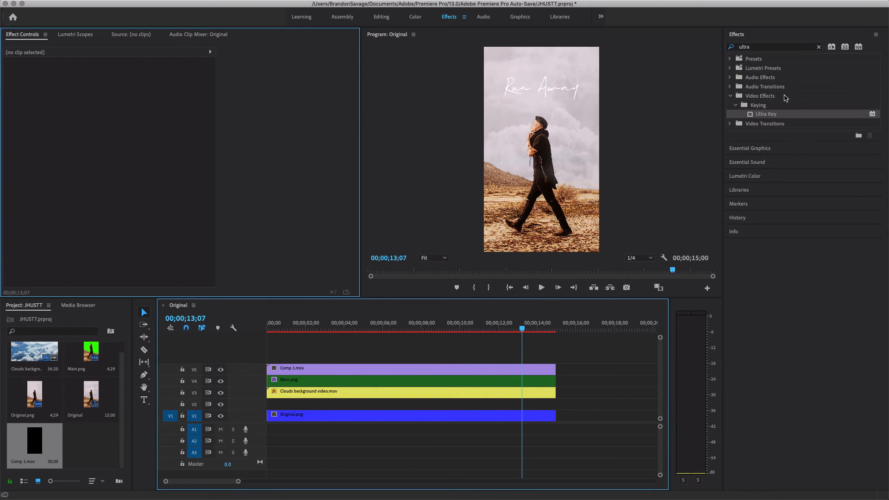
Apply the Dip to White transition to the ends of Comp 1.mov, Main.png and the clouds clip, and preview the ending.
left_click(818, 47)
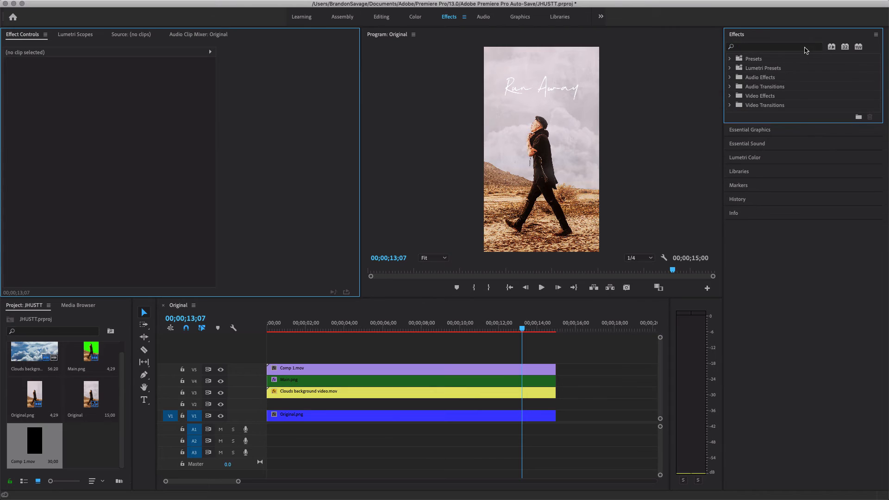
left_click(730, 105)
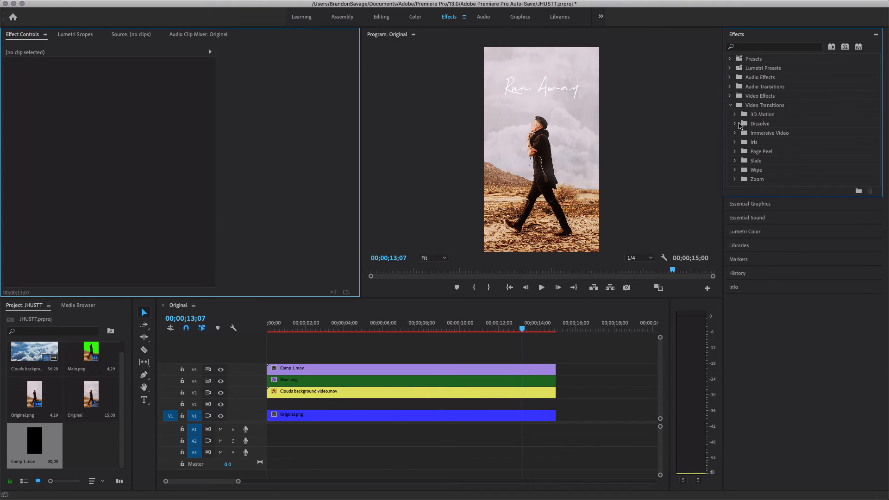
left_click(734, 124)
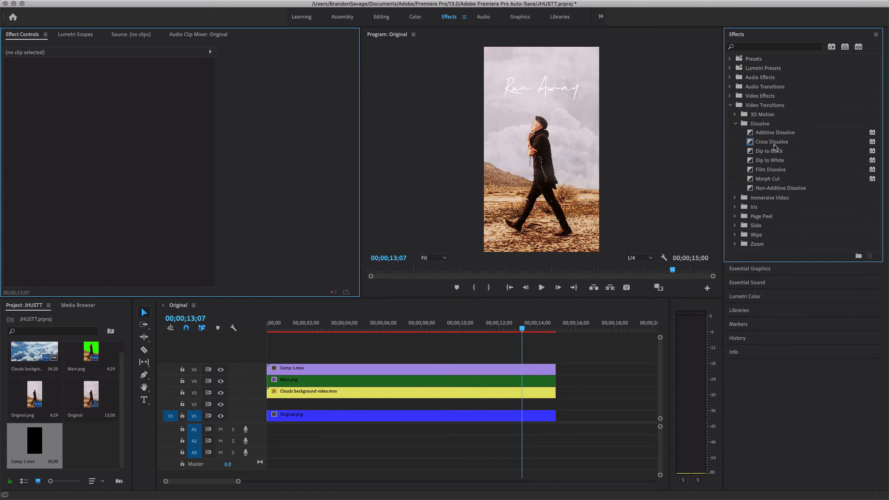
left_click_drag(776, 159, 544, 388)
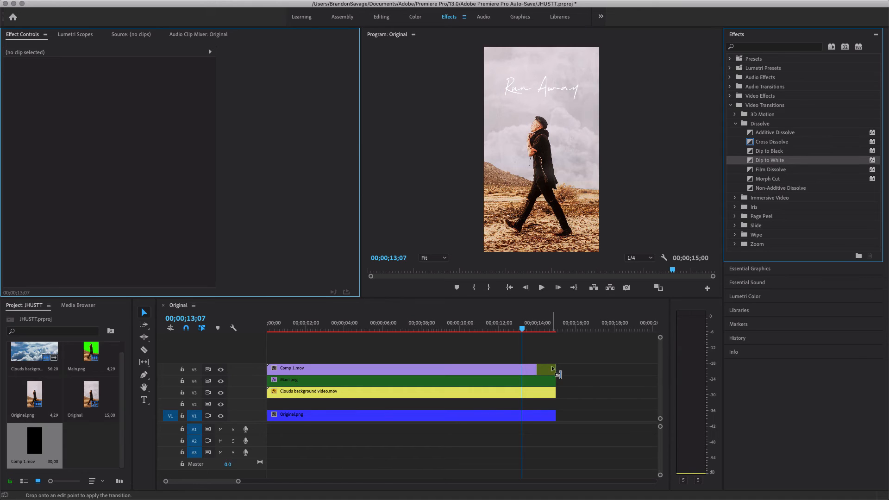
left_click_drag(573, 359, 573, 360)
left_click_drag(573, 410, 550, 381)
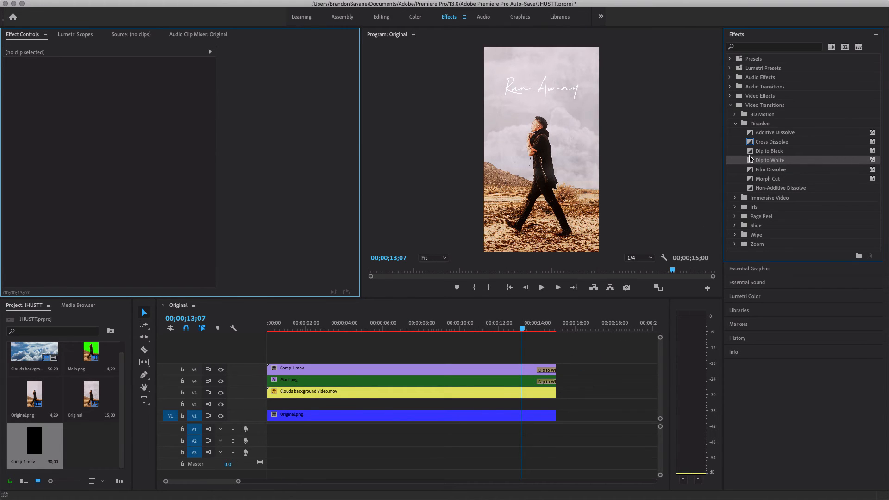
left_click_drag(549, 394, 549, 394)
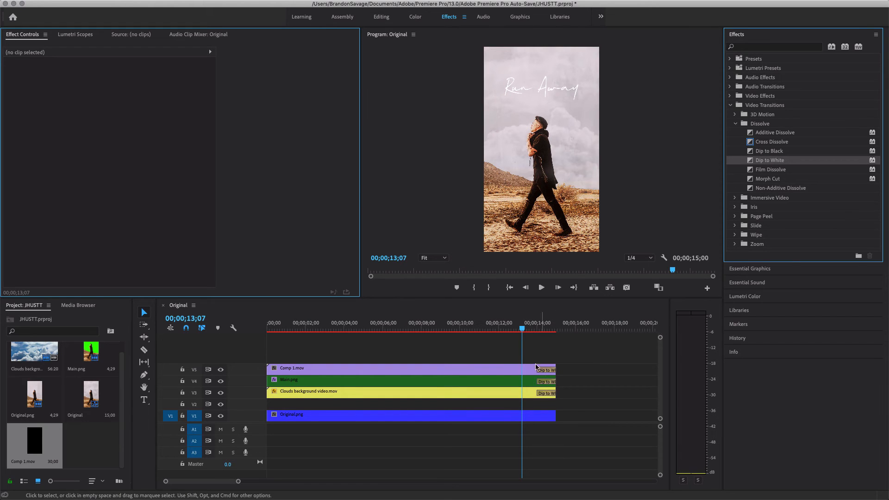
left_click(473, 329)
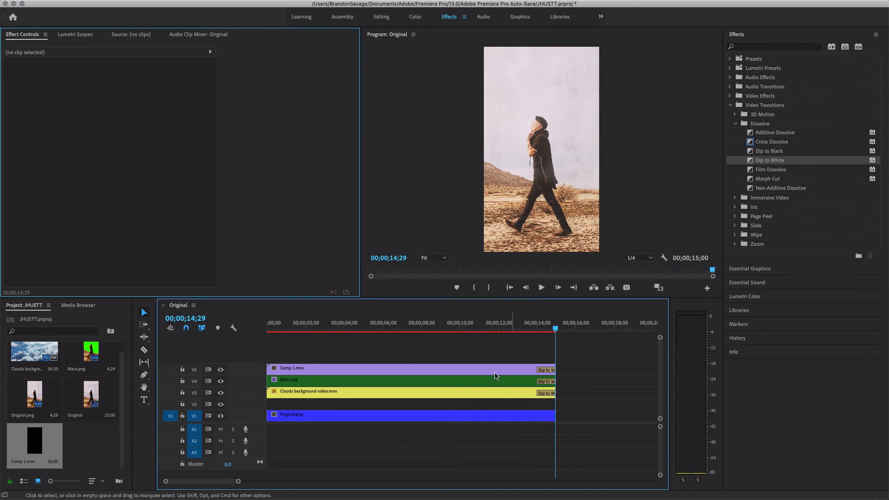
Mark the In point at the start of the sequence and the Out point at 00;00;14;28.
left_click_drag(352, 325, 210, 339)
left_click_drag(289, 324, 258, 317)
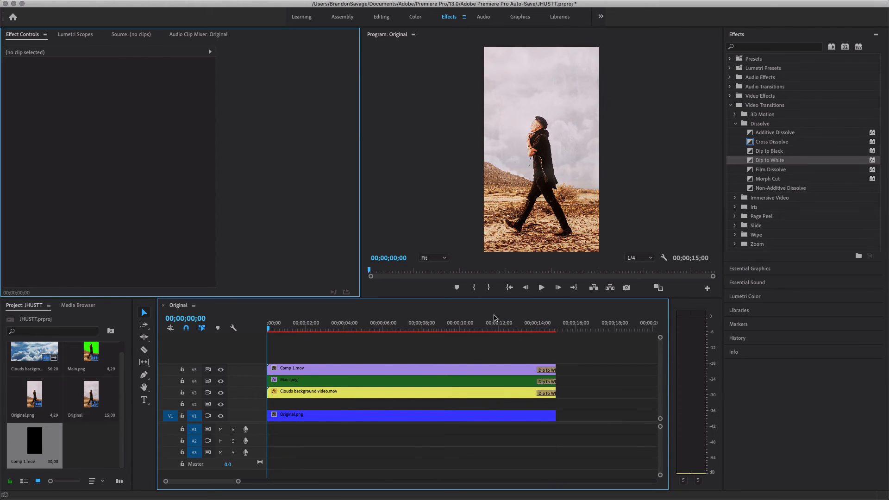
left_click_drag(510, 319, 555, 324)
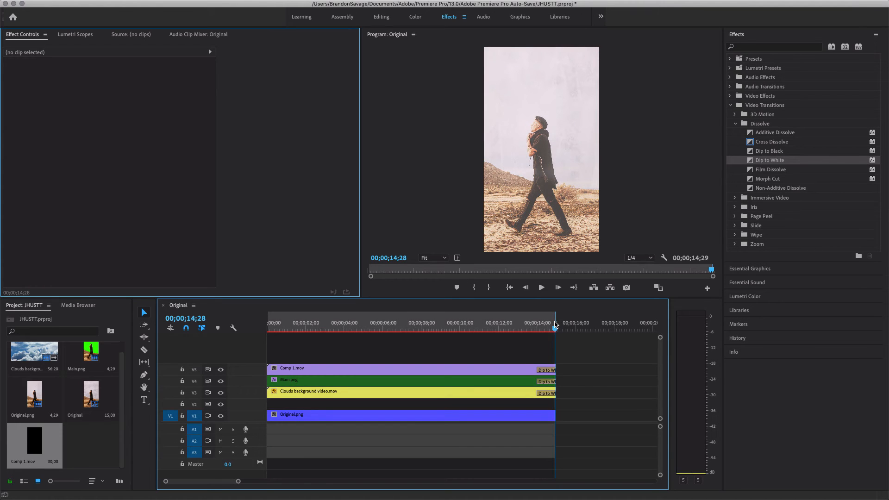
Open the media export settings for the marked sequence range.
mouse_move(135, 1)
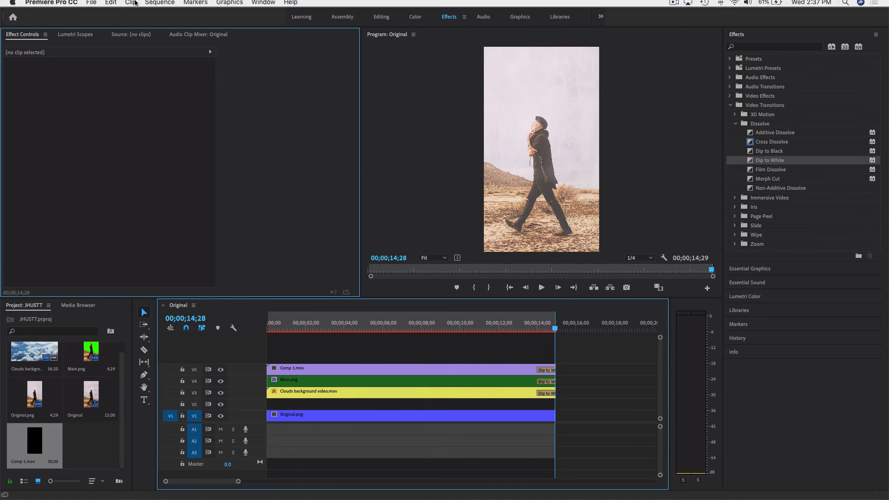
left_click(93, 6)
mouse_move(132, 252)
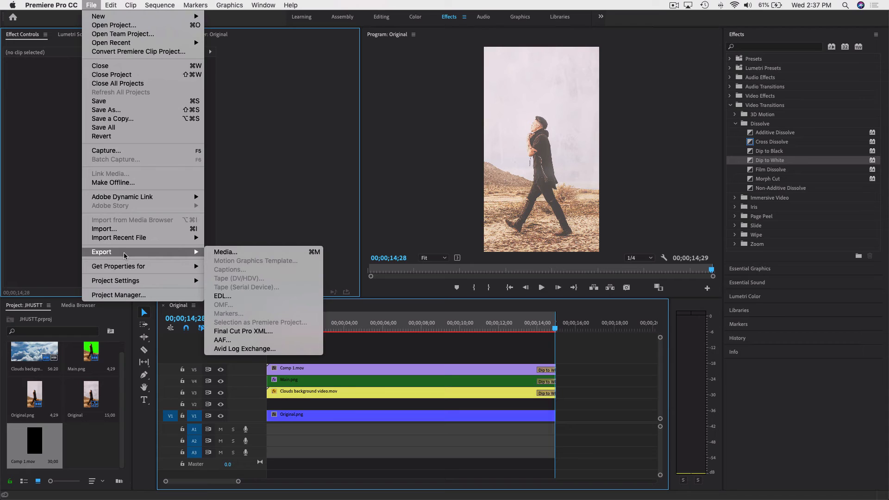
left_click(215, 252)
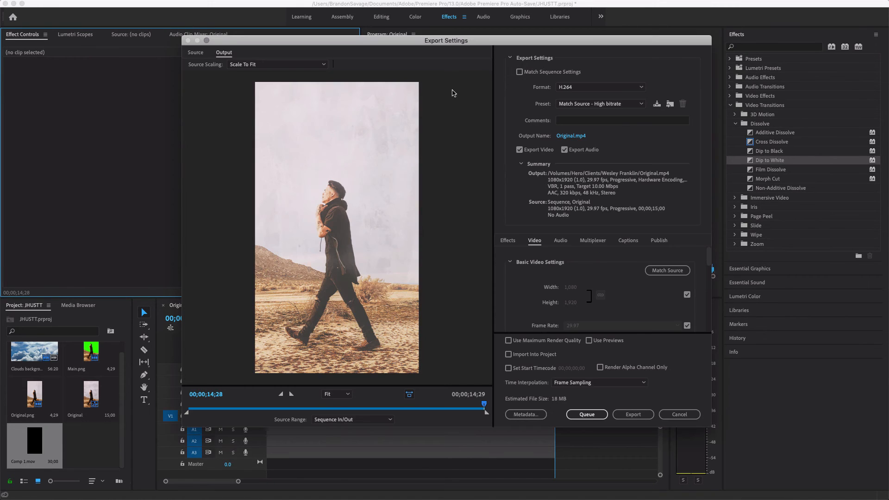
Name the export file clouds and save it as an mp4 in the folder containing Original.png and Main.png.
left_click(576, 136)
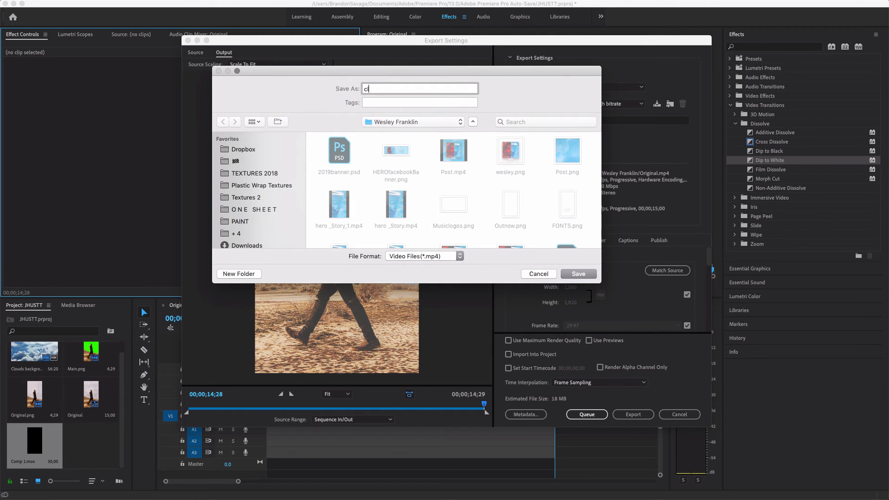
left_click(407, 119)
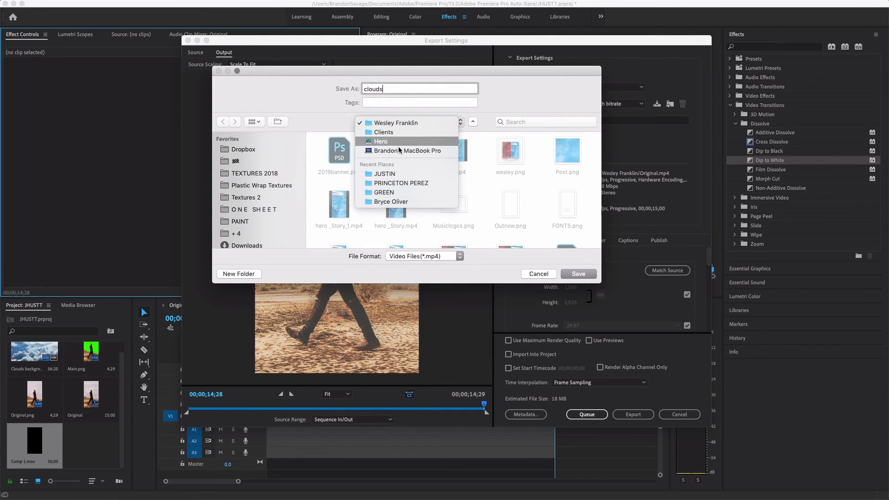
left_click(401, 176)
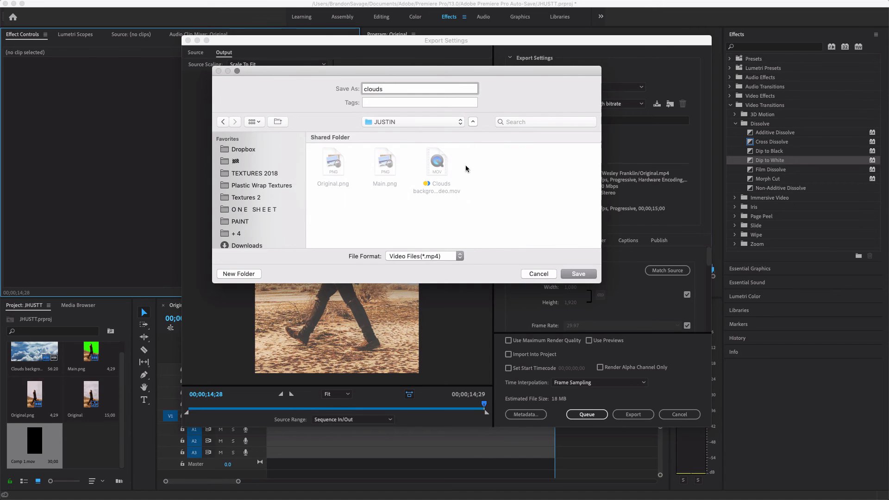
left_click_drag(486, 76, 429, 81)
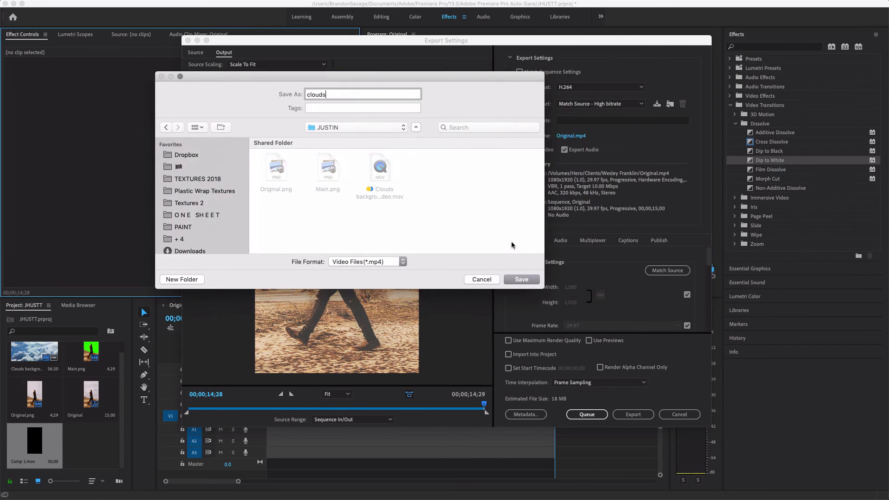
left_click(518, 277)
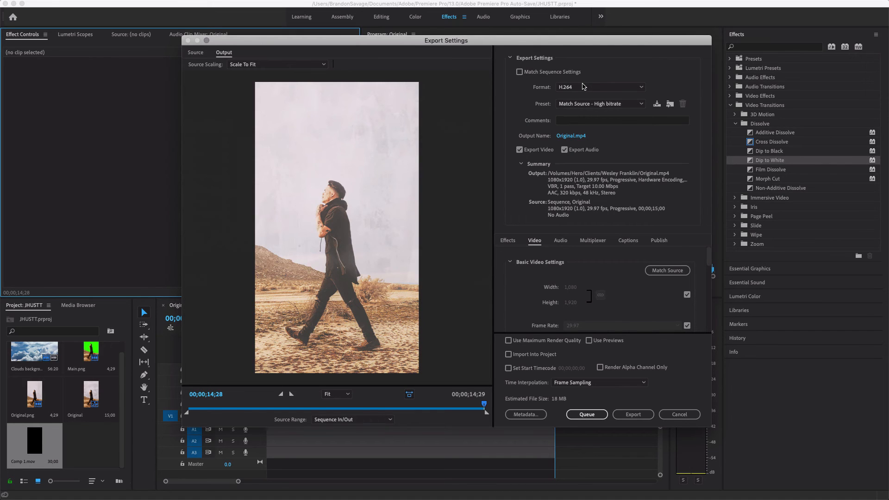
Keep H.264 as the format and export the sequence as clouds.mp4.
left_click(584, 89)
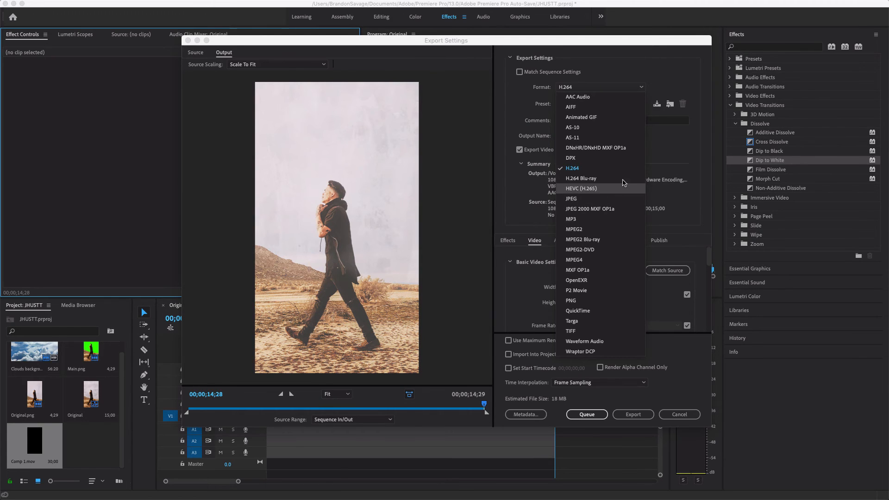
left_click(688, 160)
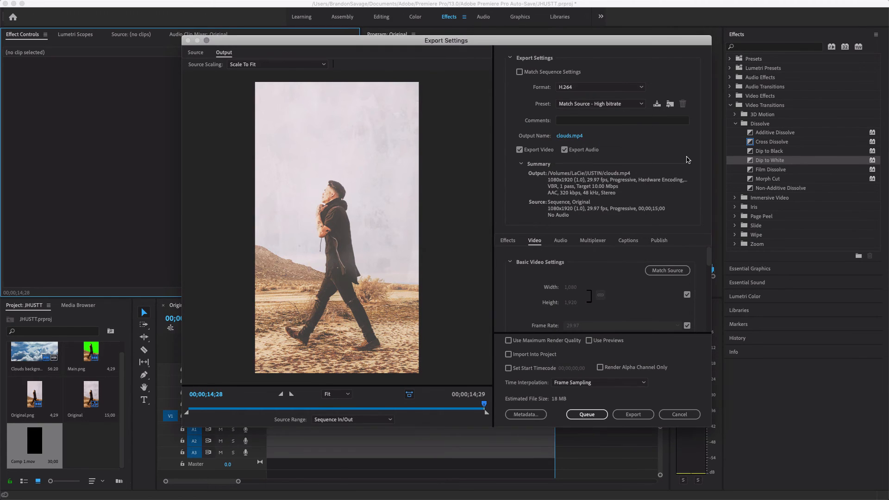
left_click(639, 415)
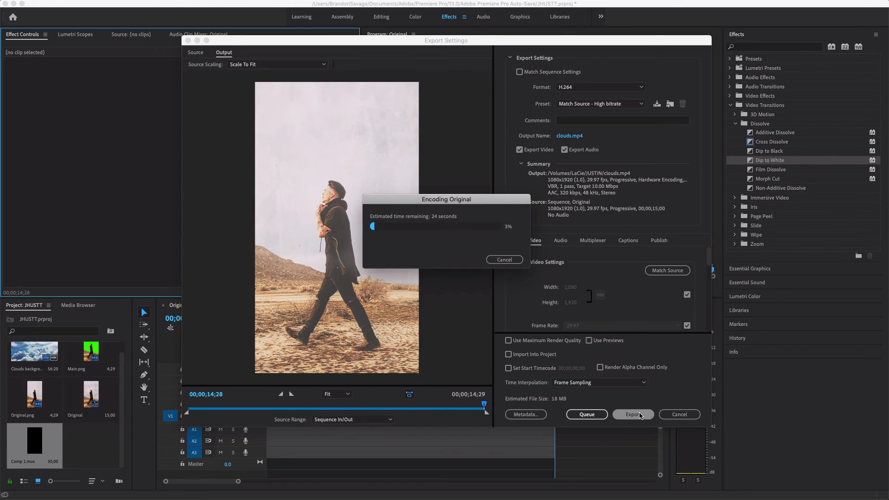
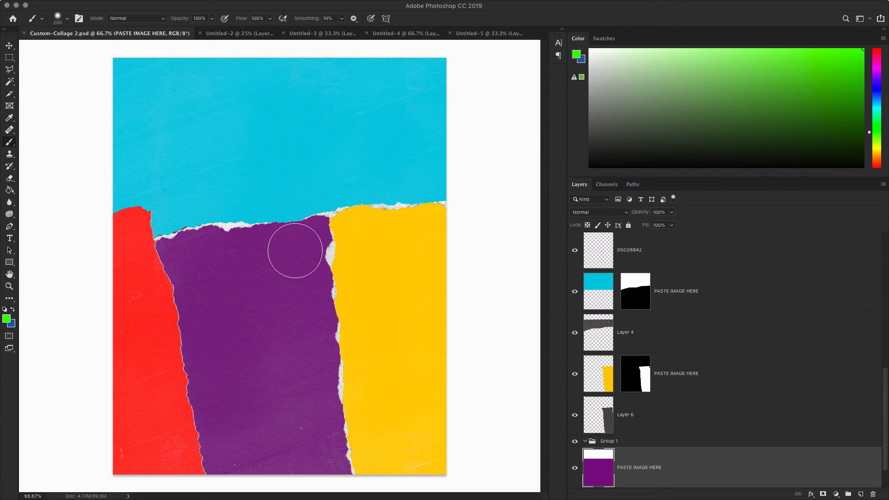
Switch to Photoshop and look through the photos in Untitled-2, Untitled-3, Untitled-4 and Untitled-5 alongside the Custom-Collage 2.psd template.
left_click(274, 252)
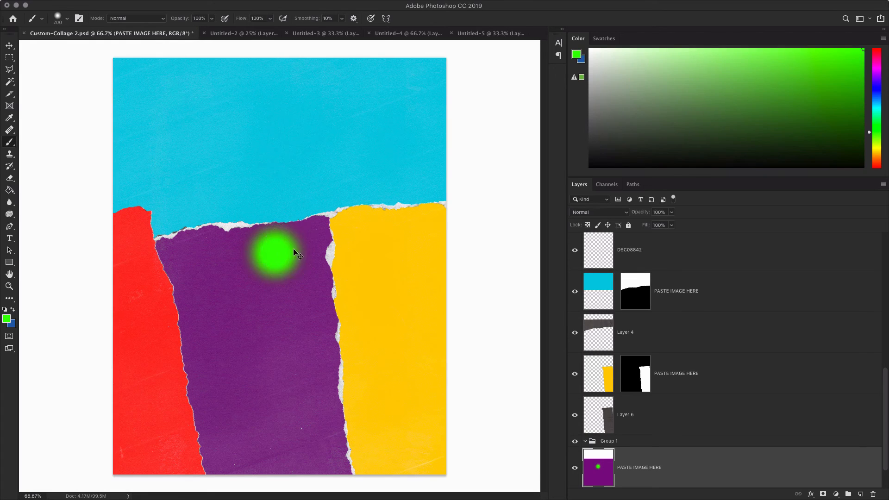
key("ctrl+z")
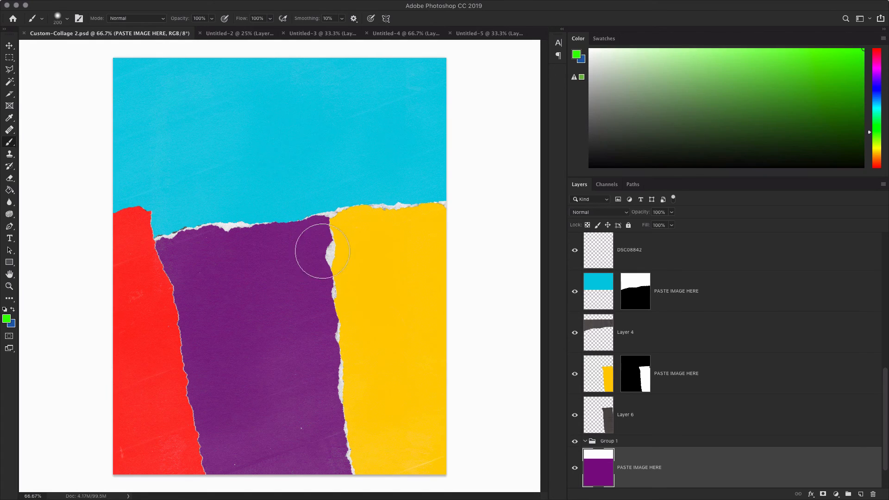
left_click(248, 34)
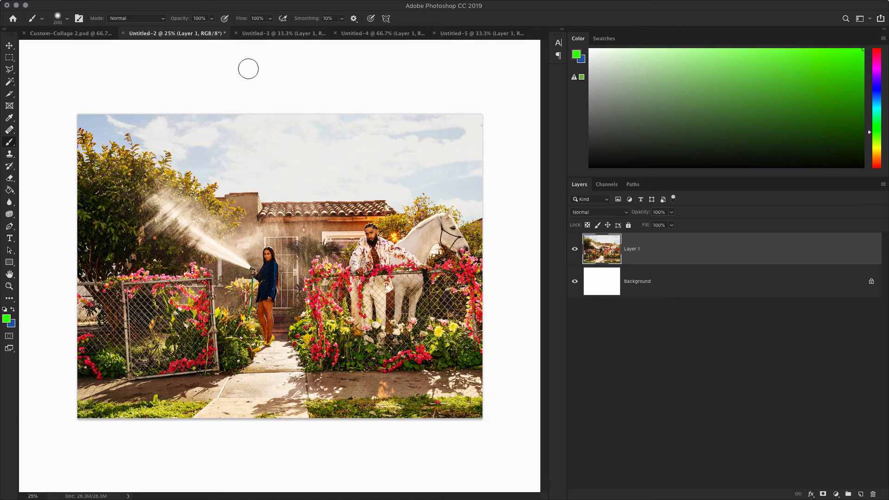
left_click(292, 33)
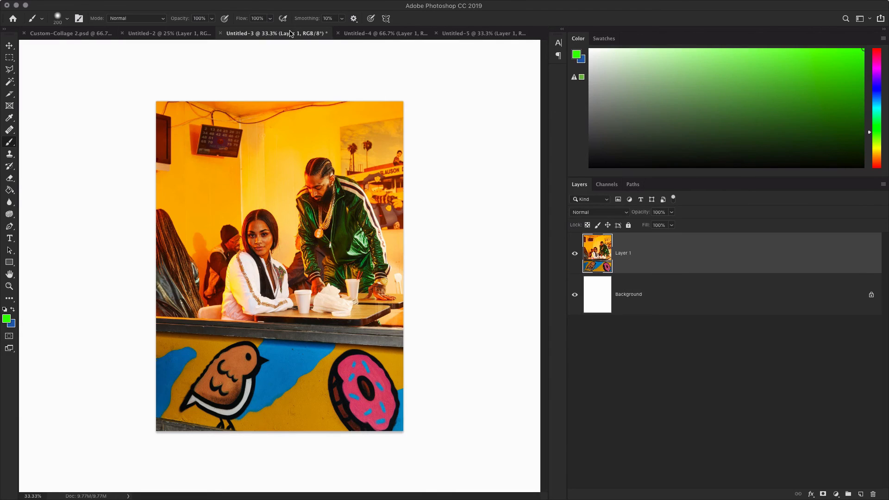
left_click(397, 34)
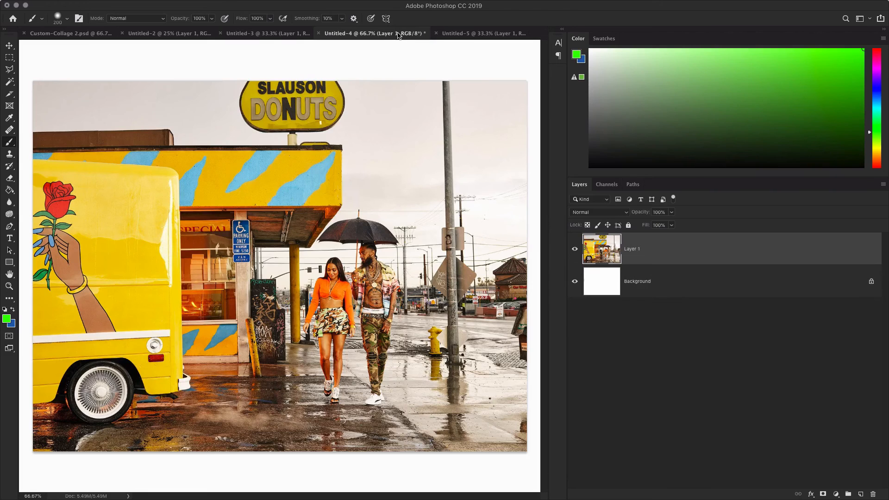
left_click(485, 36)
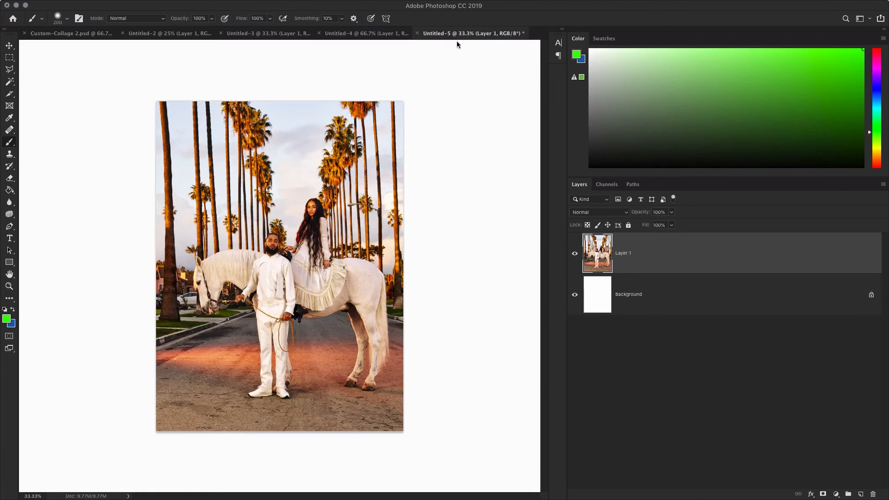
left_click(74, 34)
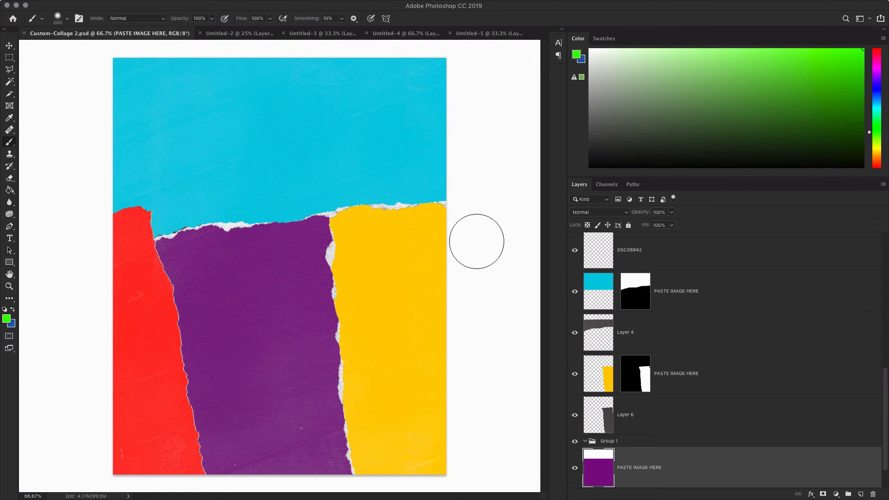
left_click(258, 37)
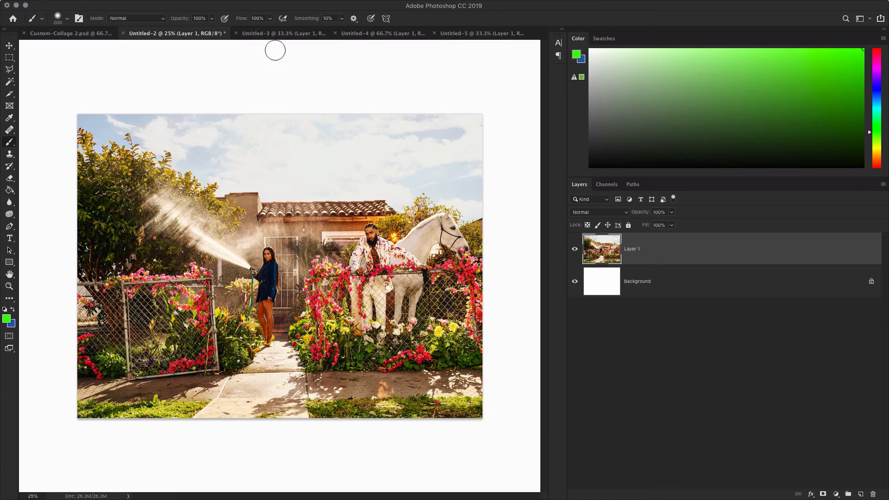
left_click(295, 31)
left_click(393, 32)
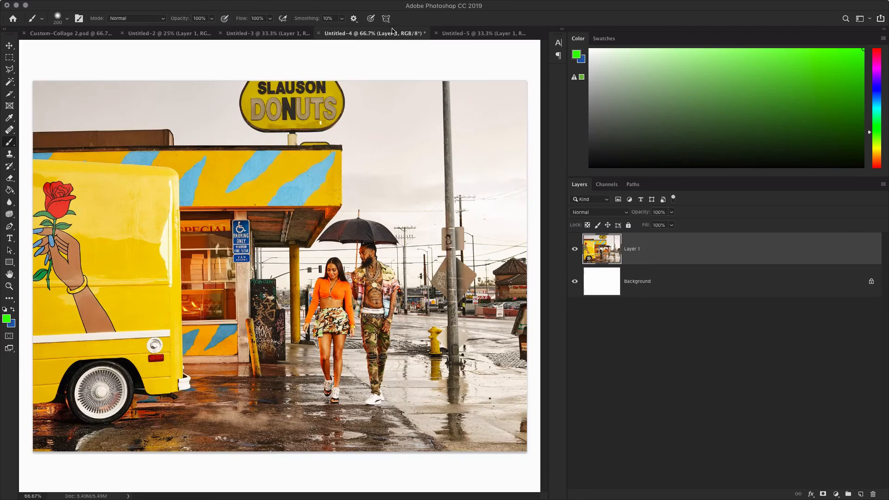
left_click(462, 33)
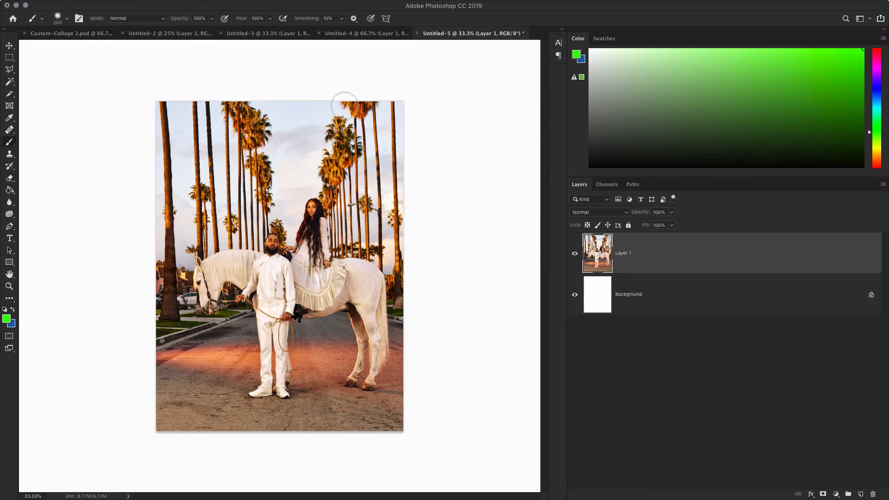
Try cutting the entire Untitled-5 photo and pasting it into Custom-Collage 2.psd, and undo the paste.
key("super+a")
key("super+x")
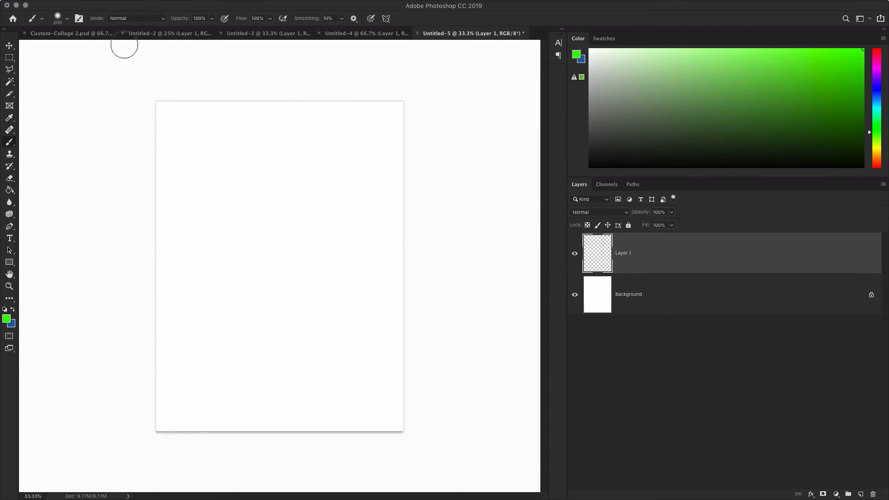
left_click(76, 34)
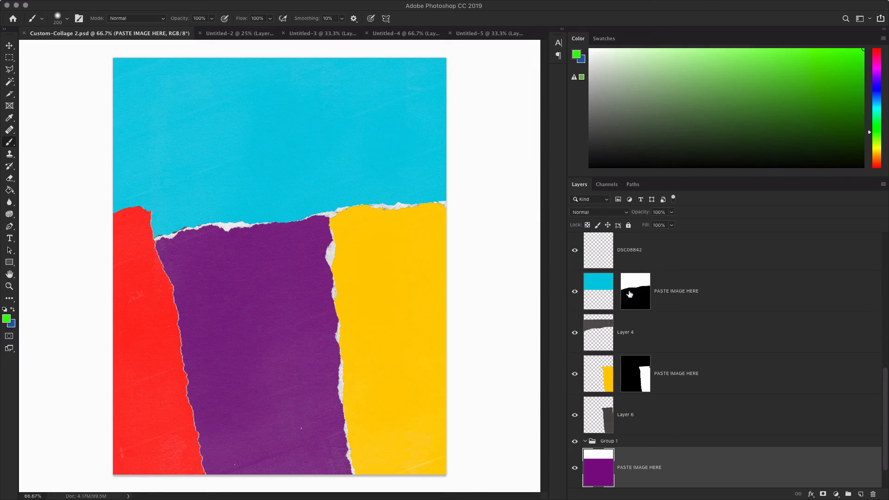
key("super+v")
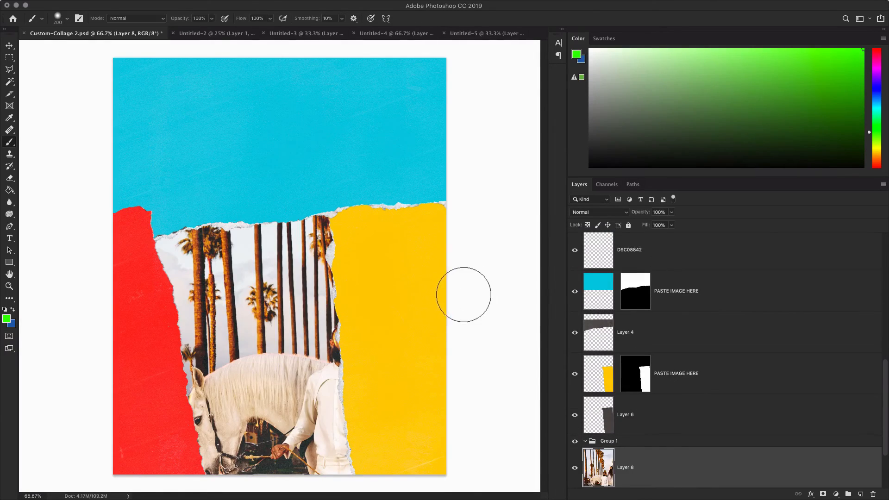
key("super+z")
scroll(623, 305, "up", 10)
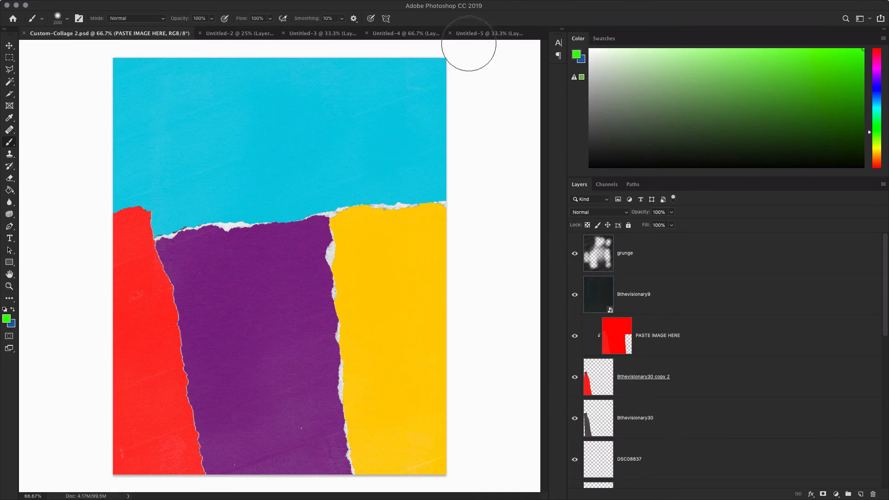
Copy the entire photo in Untitled-2 and paste it into Custom-Collage 2.psd as a new layer.
left_click(482, 33)
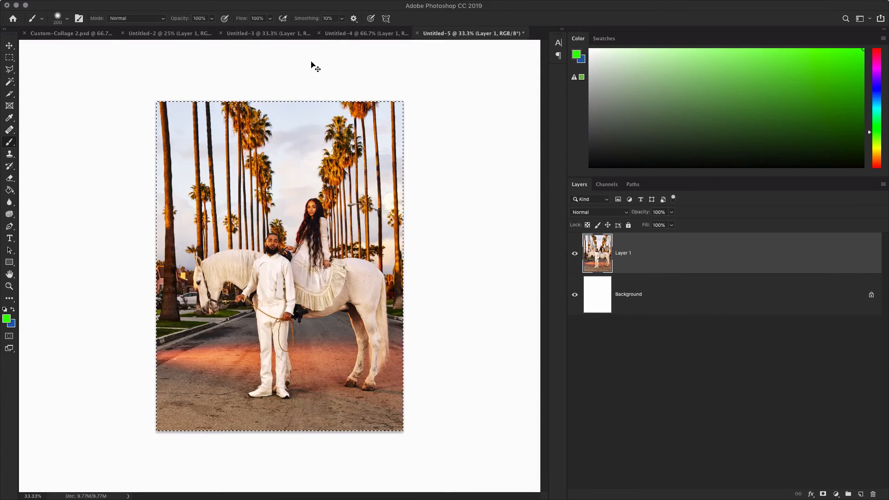
left_click(369, 34)
left_click(181, 34)
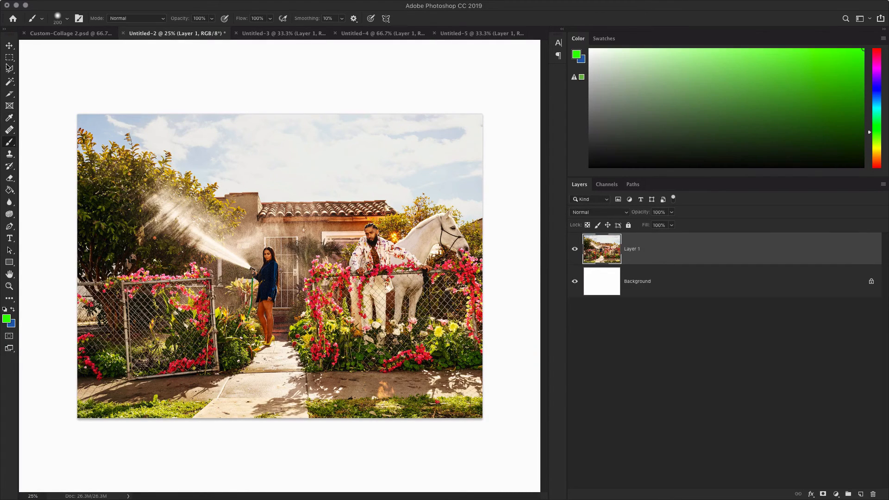
left_click(10, 46)
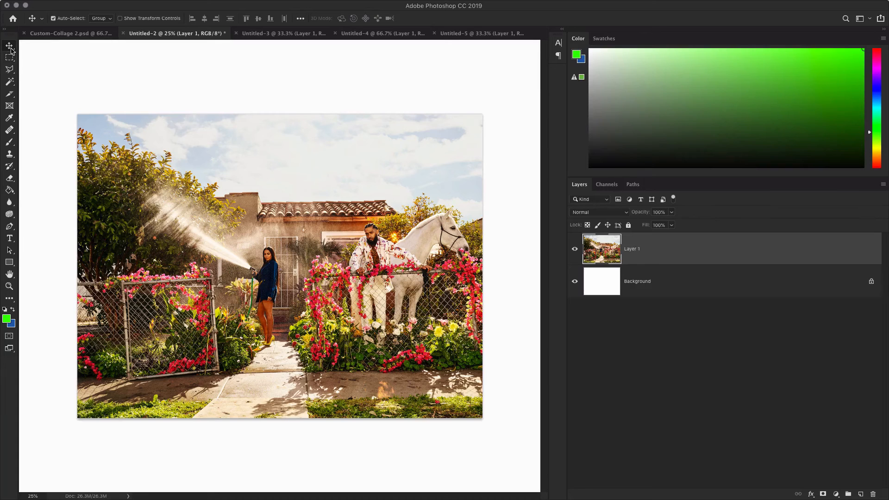
key("super+a")
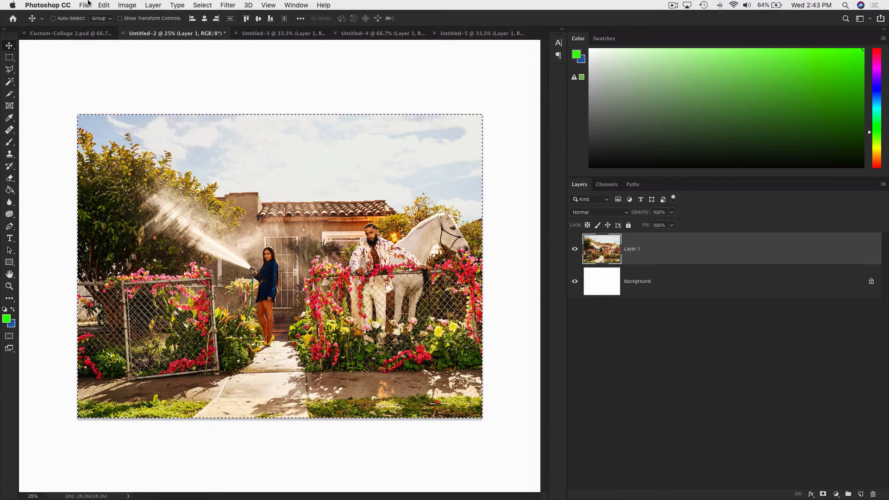
left_click(103, 5)
left_click(121, 72)
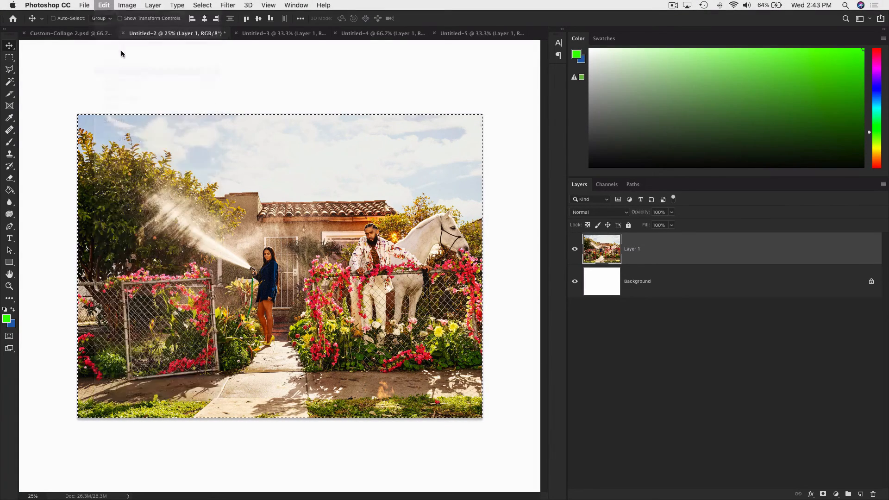
left_click(77, 33)
key("super+v")
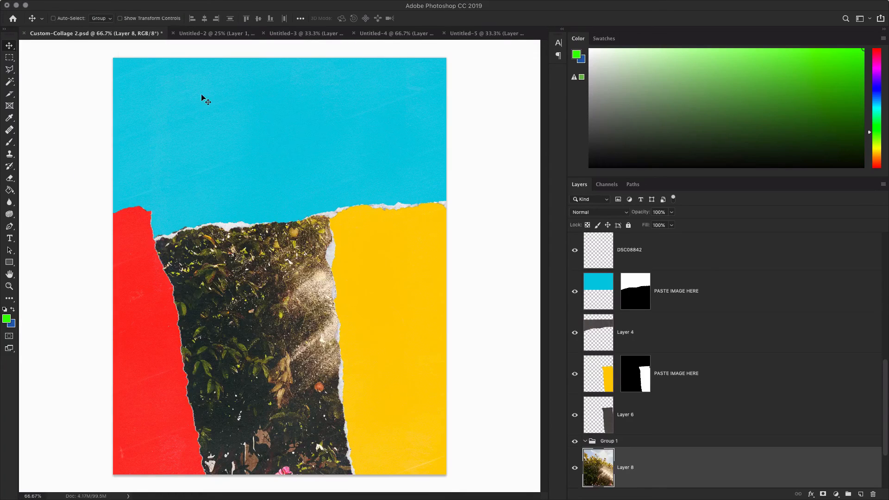
Bring the pasted garden photo layer to the front of the collage and hide it.
key("super+shift+bracketright")
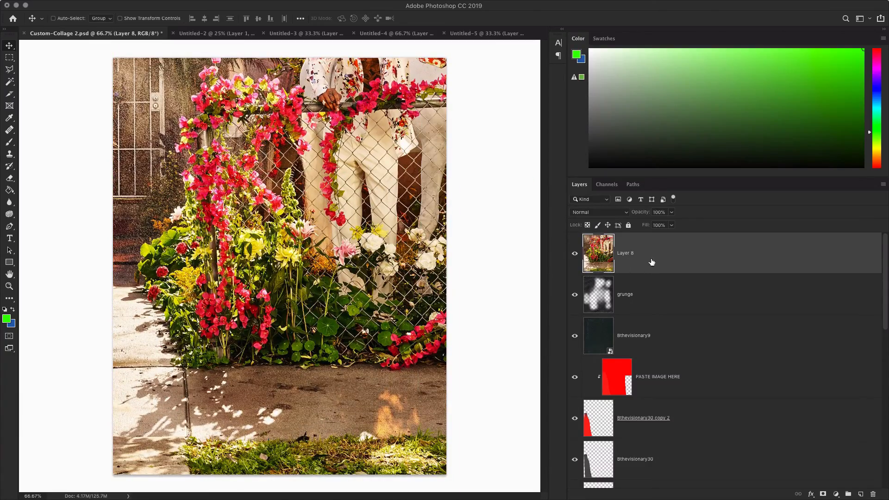
left_click(575, 254)
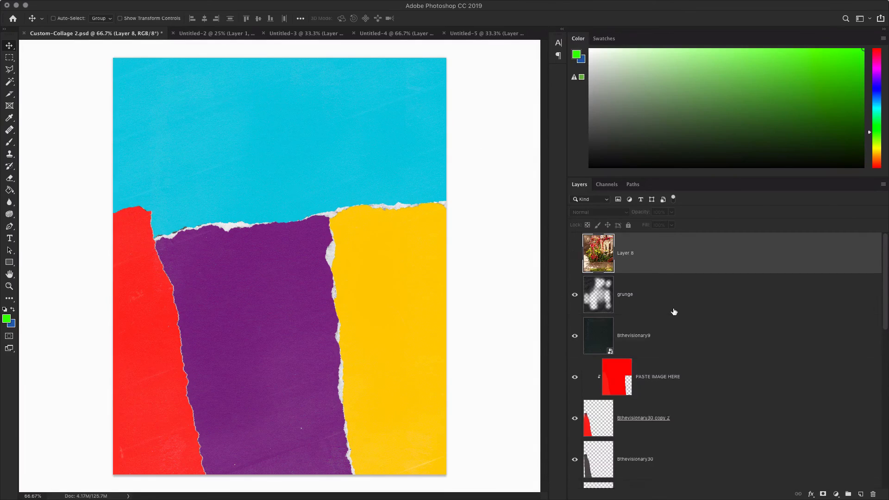
scroll(674, 312, "down", 10)
scroll(674, 312, "up", 10)
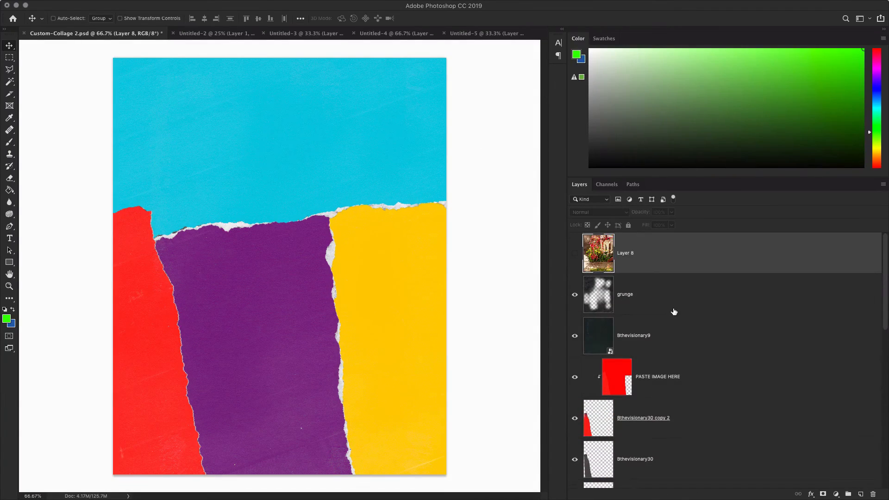
Move the hidden garden photo layer down the stack to directly above the cyan PASTE IMAGE HERE layer.
key("super+bracketleft")
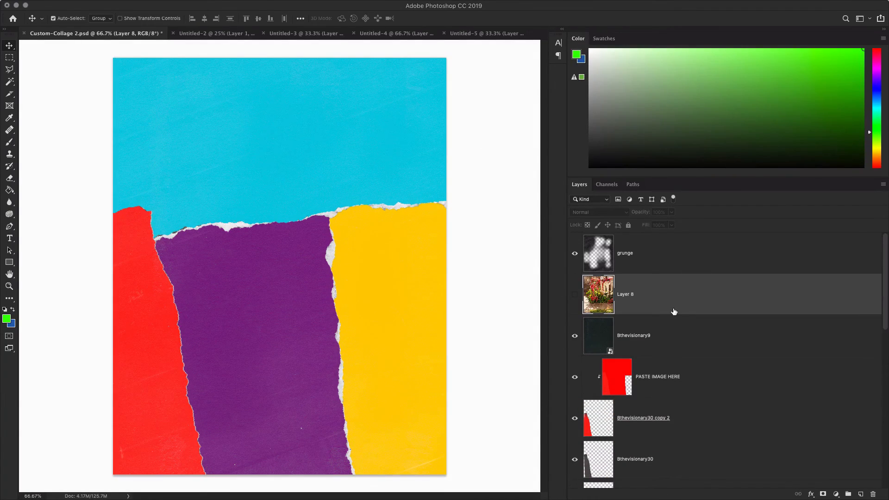
key("super+bracketleft")
key("super+bracketleft")
key("super+bracketleft")
key("super+bracketleft")
key("super+bracketleft")
key("super+bracketleft")
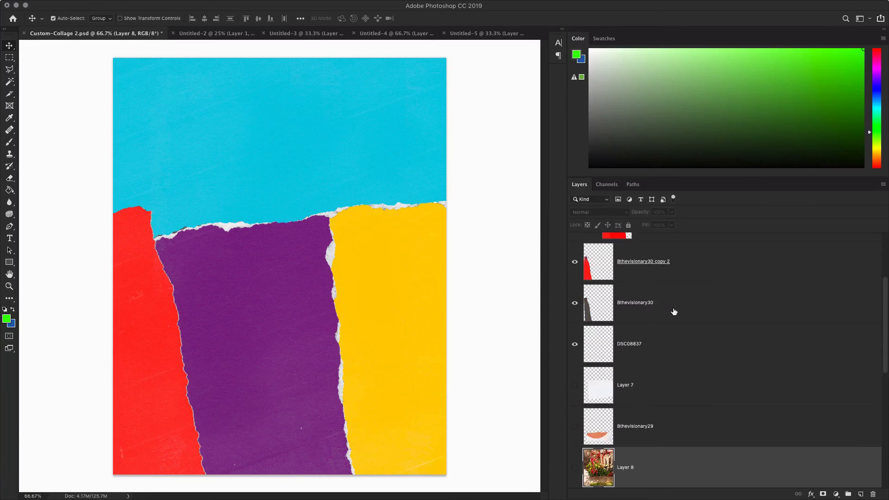
key("super+bracketleft")
key("super+bracketleft")
key("super+bracketright")
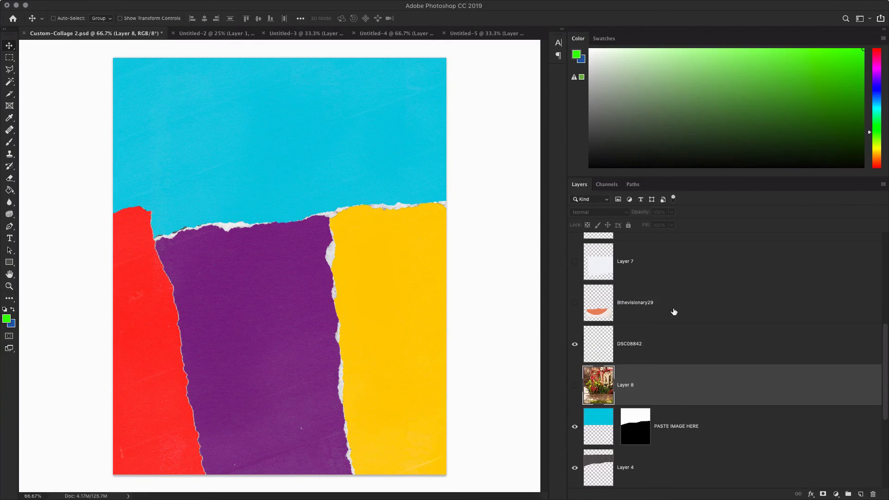
scroll(648, 338, "up", 1)
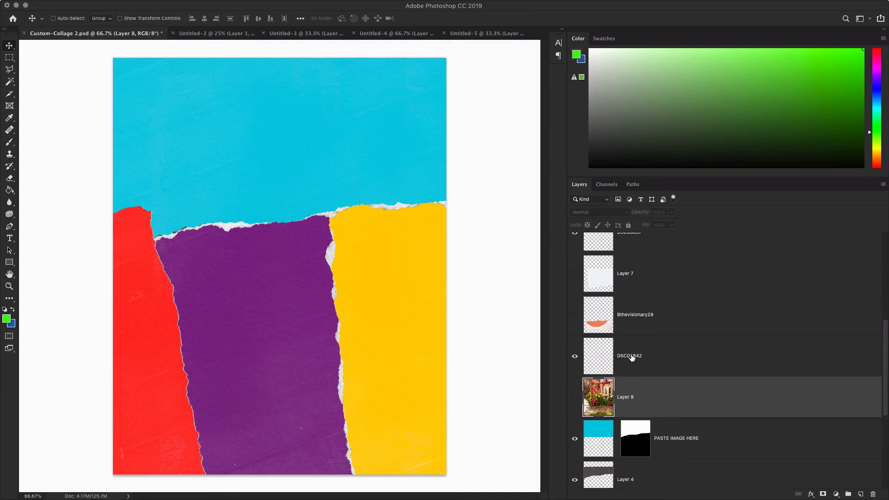
Show the garden photo layer and clip it to the cyan PASTE IMAGE HERE layer.
left_click(575, 398)
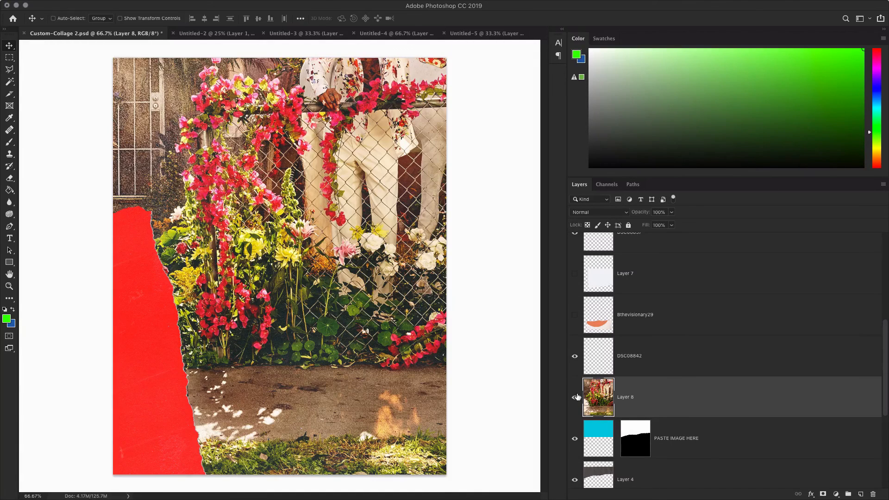
right_click(662, 398)
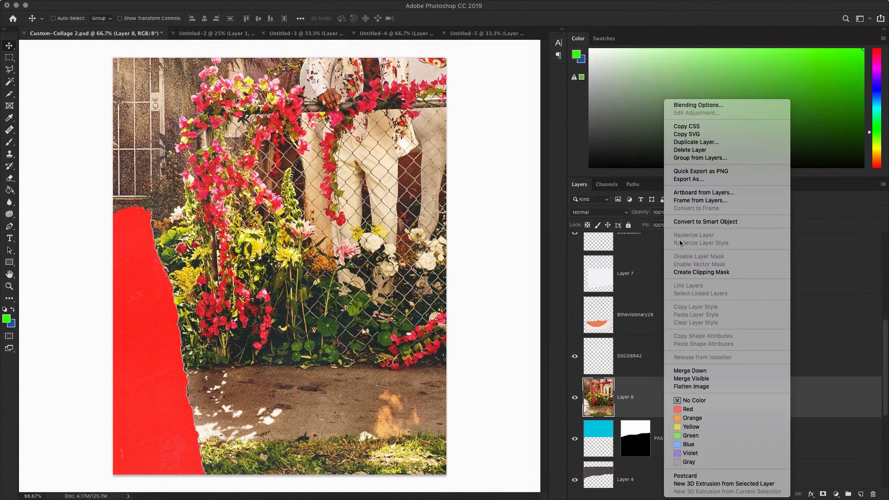
left_click(646, 407)
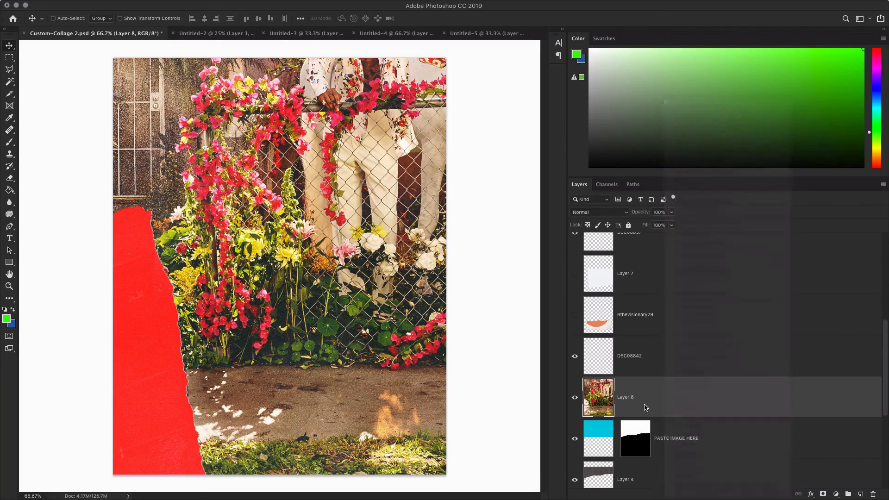
right_click(645, 407)
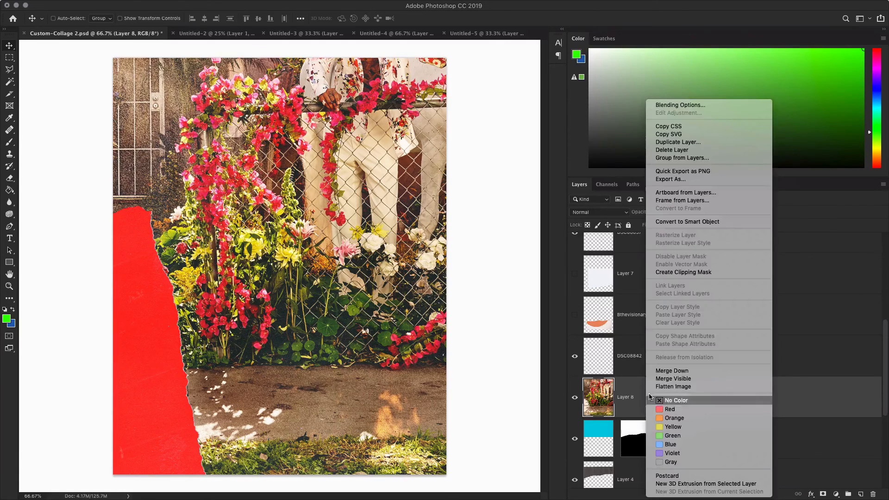
left_click(690, 273)
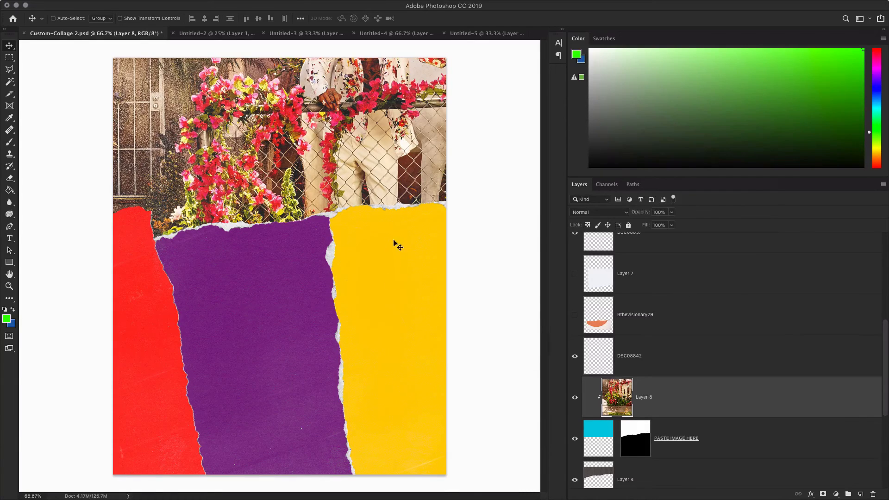
Hide the clipped garden photo, duplicate it, and place the copy directly above the cyan PASTE IMAGE HERE layer.
left_click(574, 398)
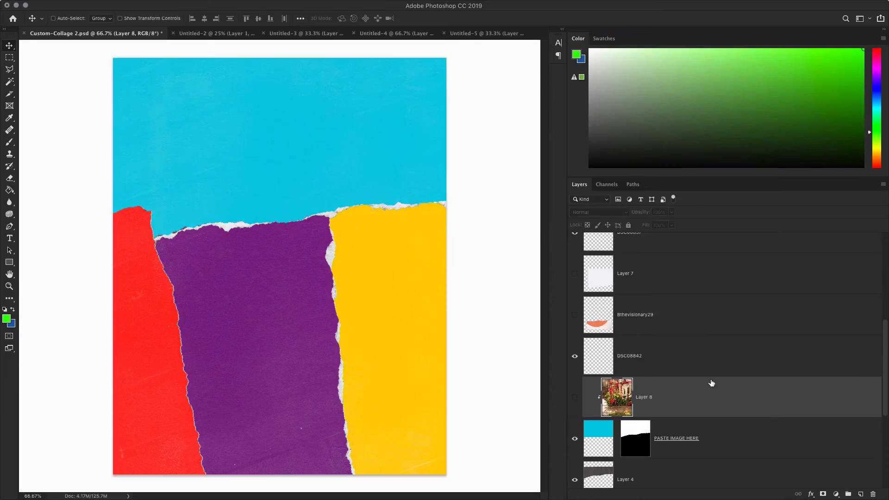
key("super+j")
left_click_drag(700, 397, 689, 450)
scroll(669, 382, "down", 5)
scroll(668, 382, "up", 4)
scroll(660, 387, "down", 2)
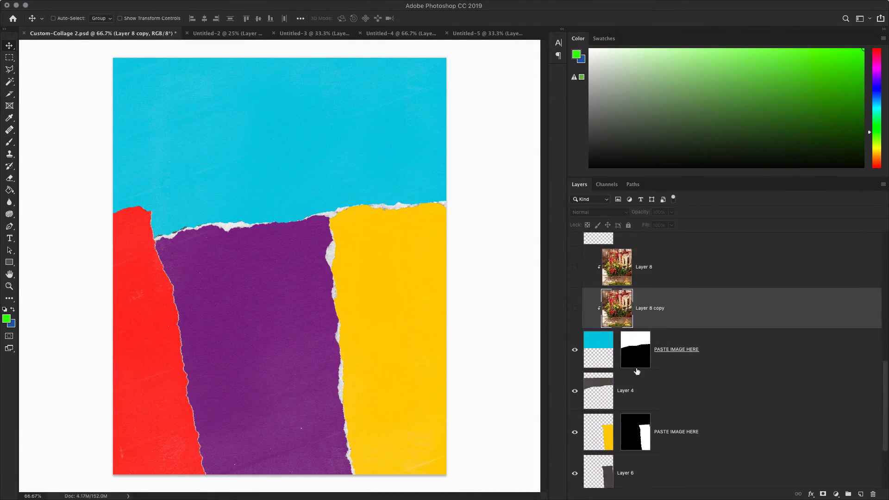
Copy the cyan PASTE IMAGE HERE layer's mask onto the garden photo copy and make that copy visible.
left_click(634, 348)
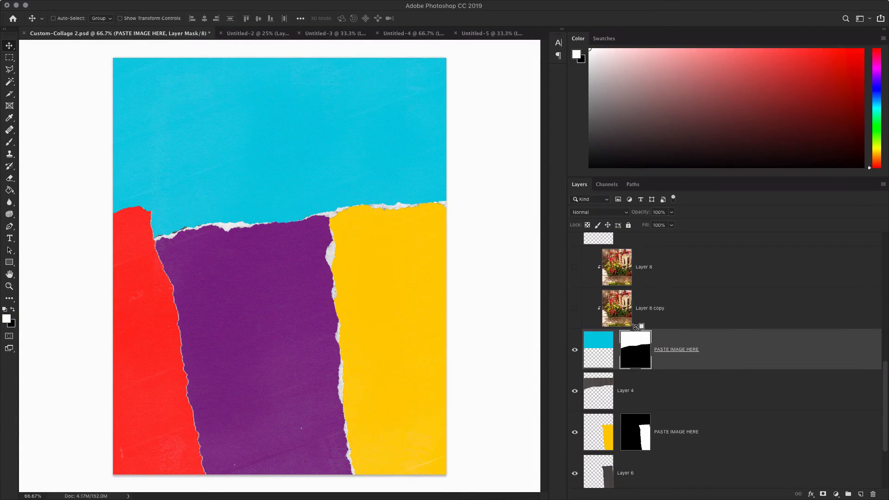
left_click_drag(640, 348, 659, 316)
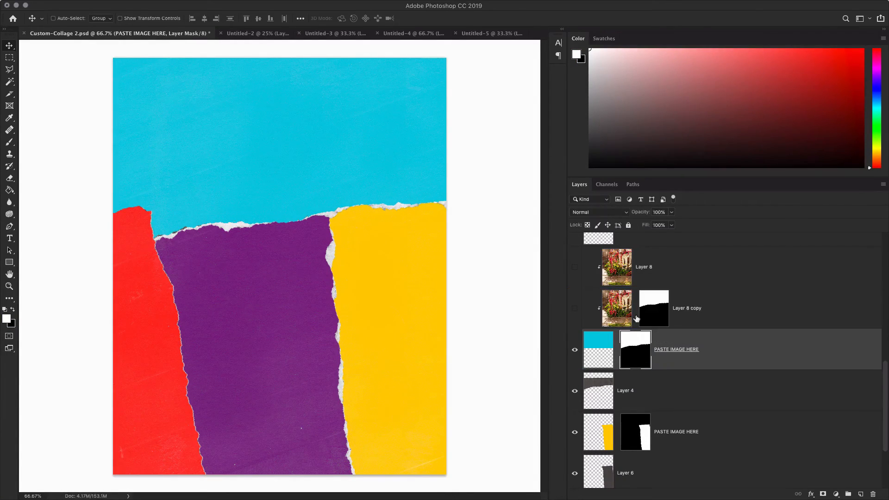
left_click(574, 308)
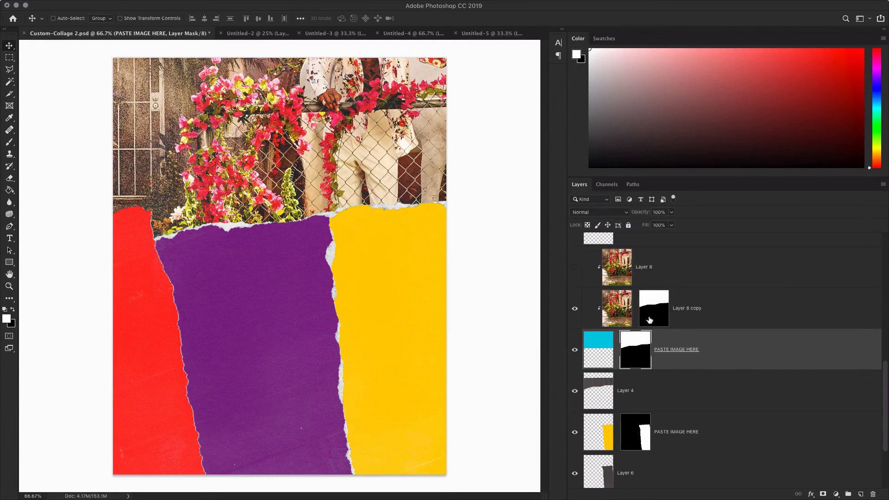
left_click(577, 357)
left_click(576, 358)
Scale the garden photo copy to about 38.8% and position it so the two people and the horse fill the collage's upper section.
left_click(700, 307)
scroll(698, 308, "up", 3)
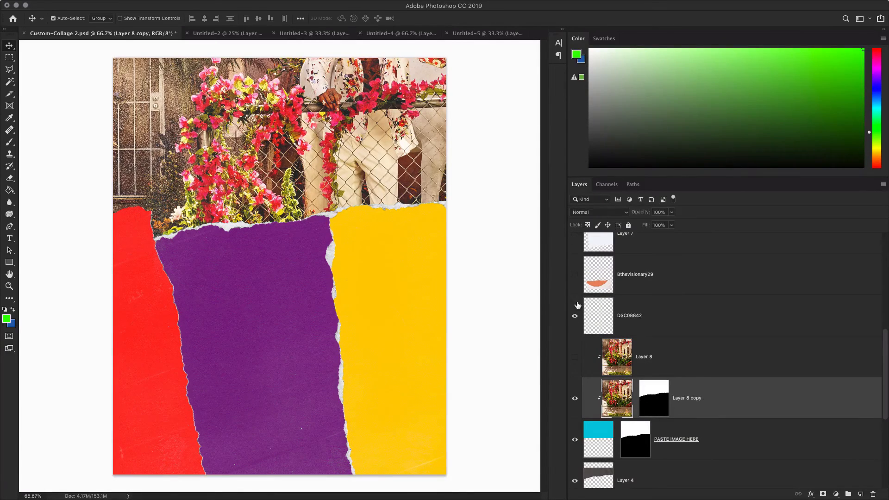
key("ctrl+t")
key("ctrl+minus")
key("ctrl+minus")
key("ctrl+minus")
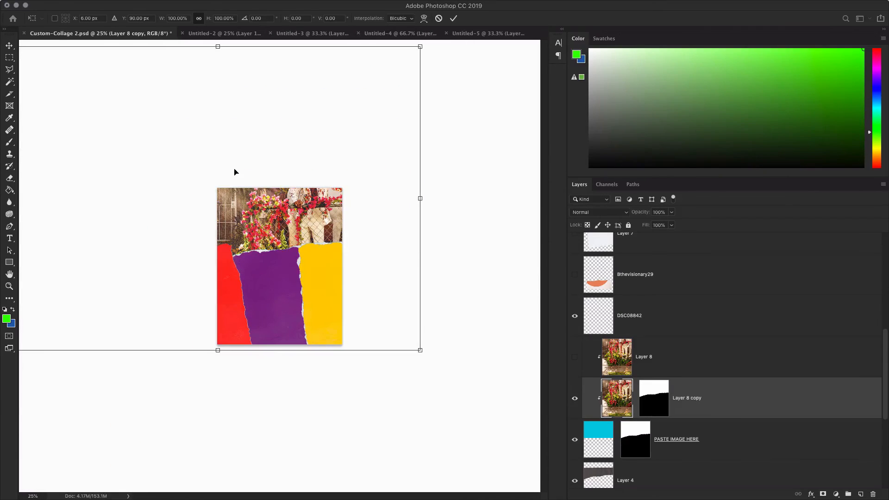
left_click_drag(414, 347, 190, 172)
left_click_drag(155, 111, 330, 218)
key("ctrl+plus")
key("ctrl+plus")
key("ctrl+plus")
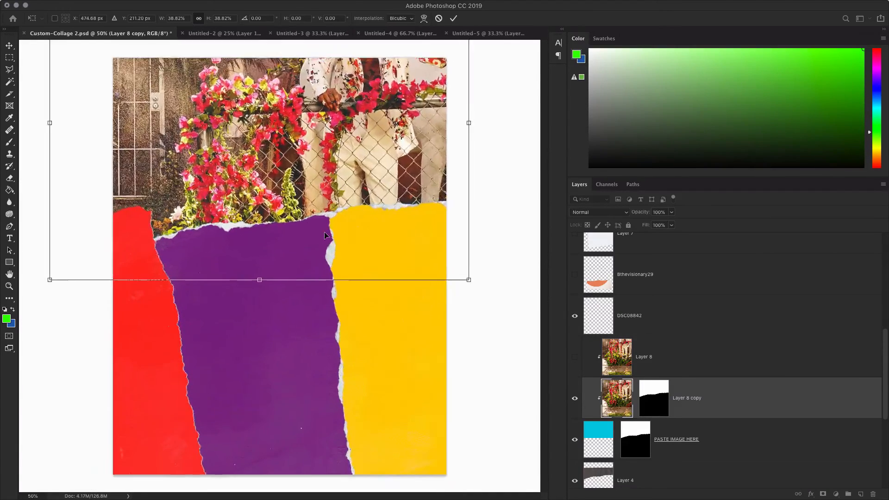
left_click_drag(324, 236, 359, 162)
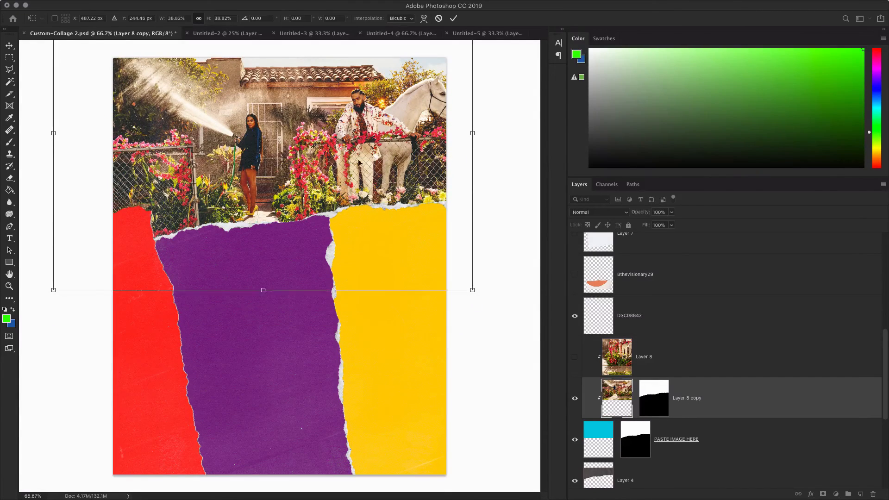
left_click(454, 19)
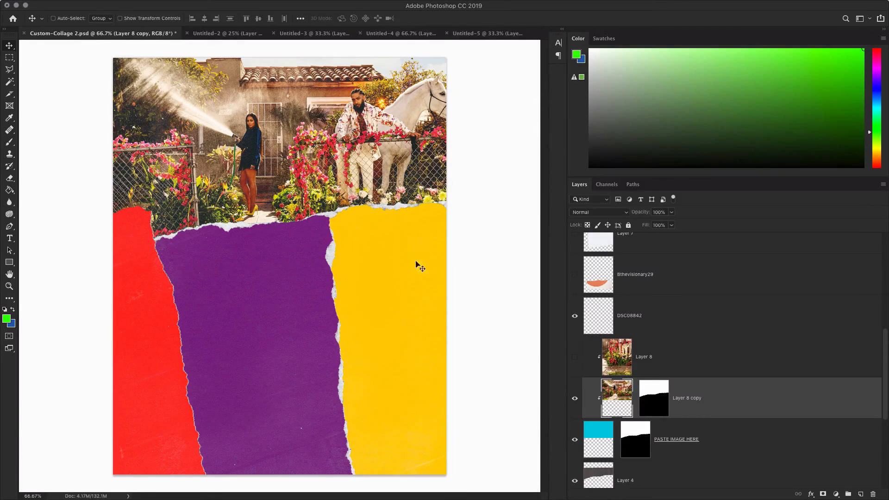
Copy the entire palm tree photo in Untitled-5 and paste it into Custom-Collage 2.psd as a new layer.
left_click(460, 33)
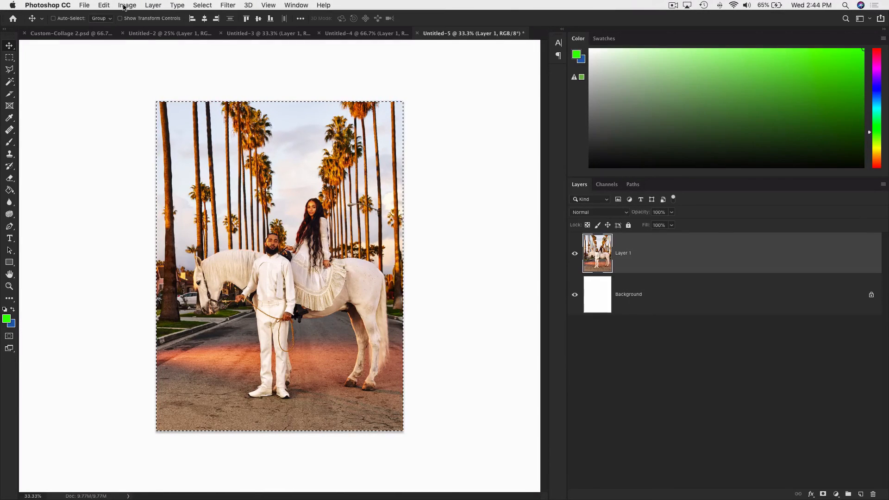
left_click(122, 5)
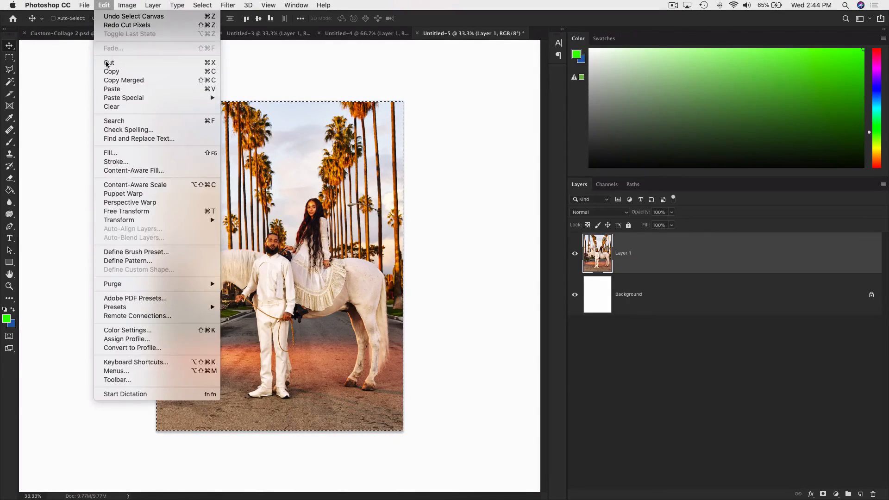
left_click(111, 71)
left_click(77, 34)
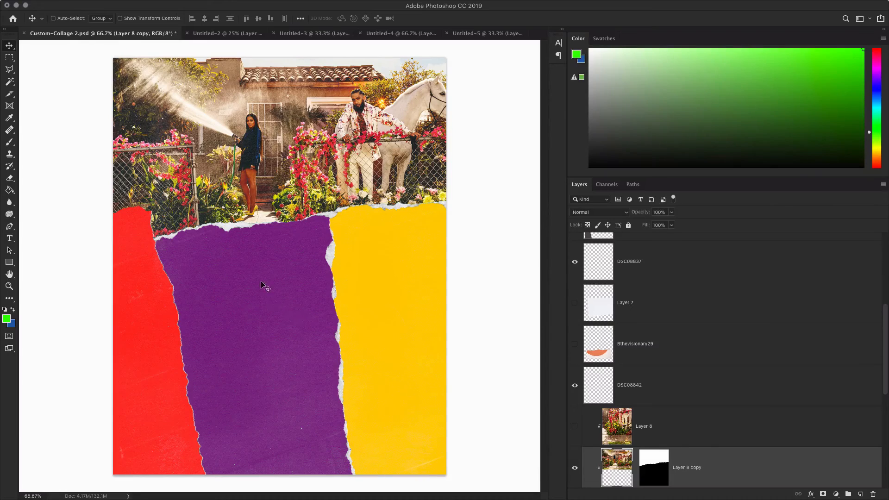
scroll(632, 347, "down", 10)
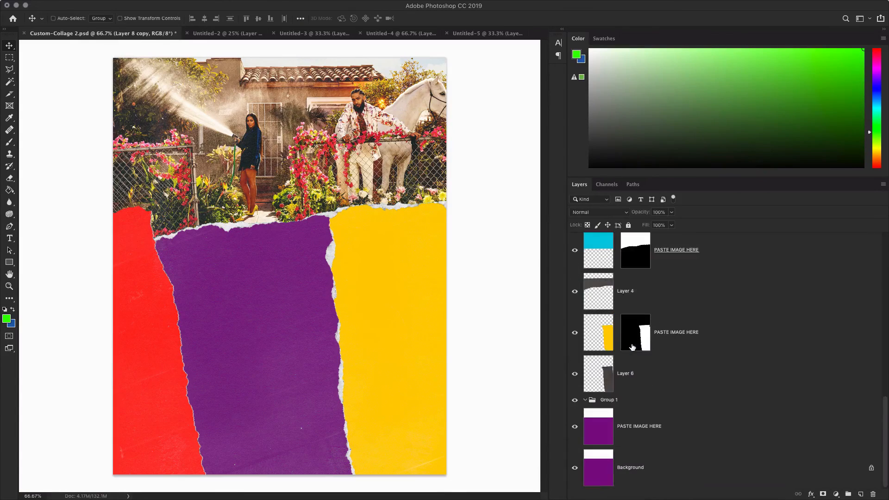
scroll(632, 348, "up", 10)
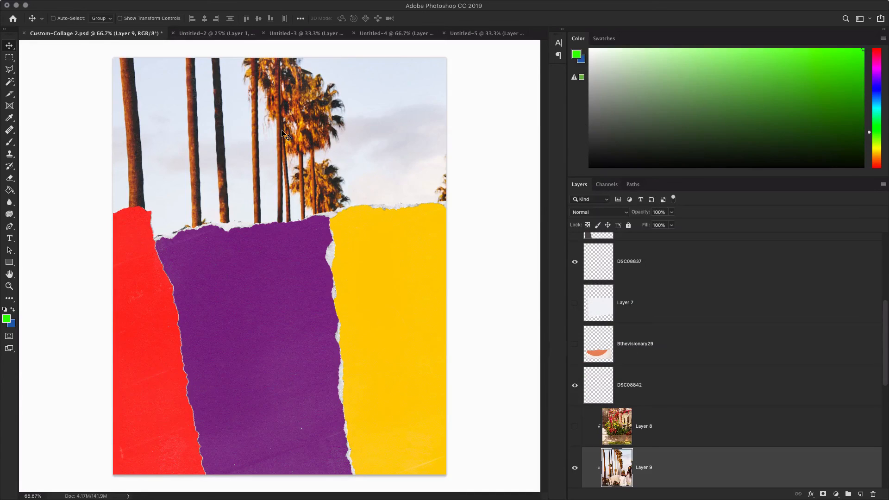
Bring the pasted palm tree photo layer to the front and hide it, and hide the purple PASTE IMAGE HERE layer.
key("ctrl+shift+bracketright")
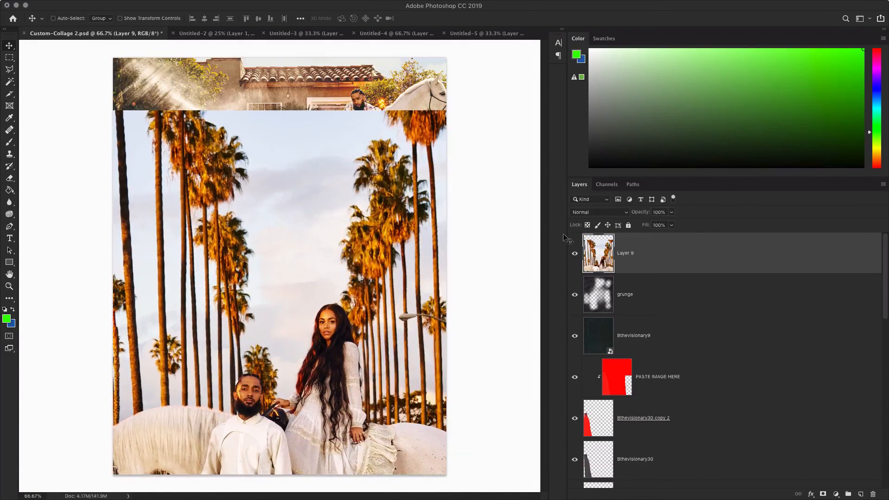
left_click(574, 253)
left_click(272, 310, "super")
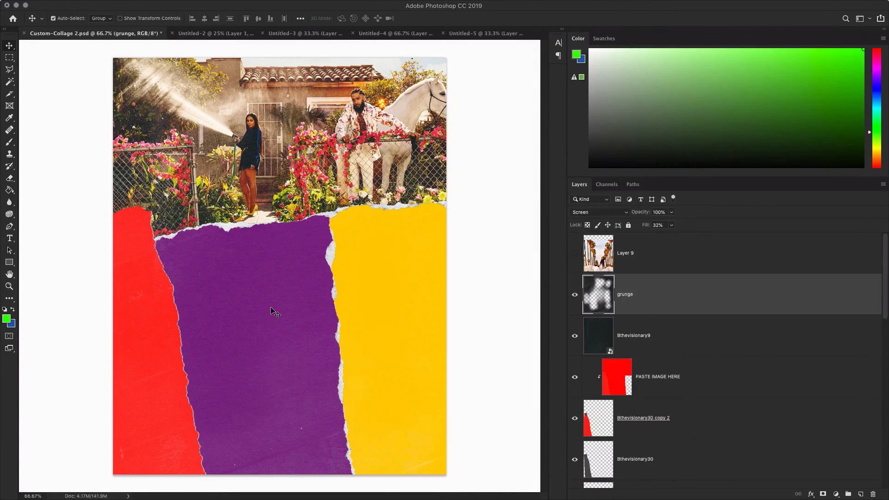
scroll(599, 295, "down", 10)
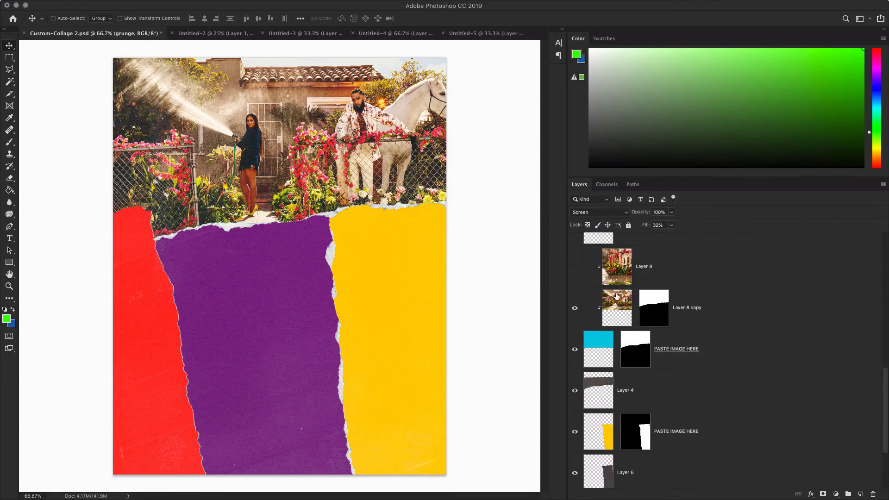
scroll(598, 375, "down", 1)
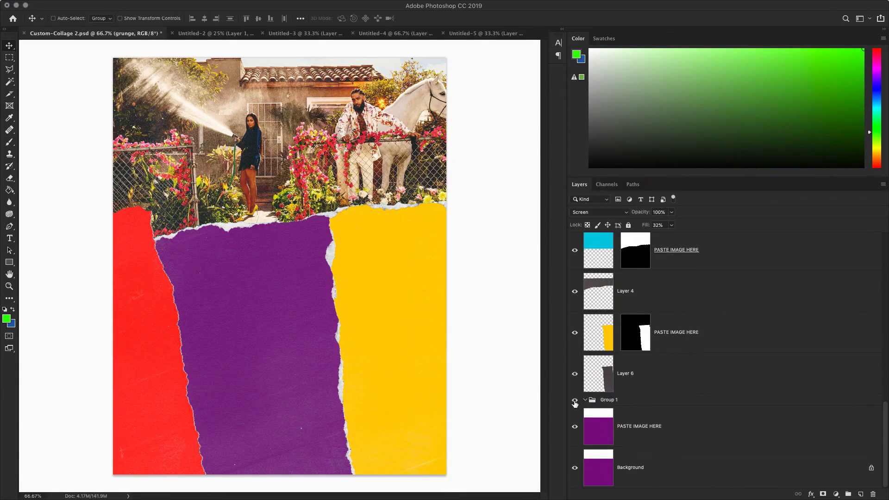
left_click(574, 401)
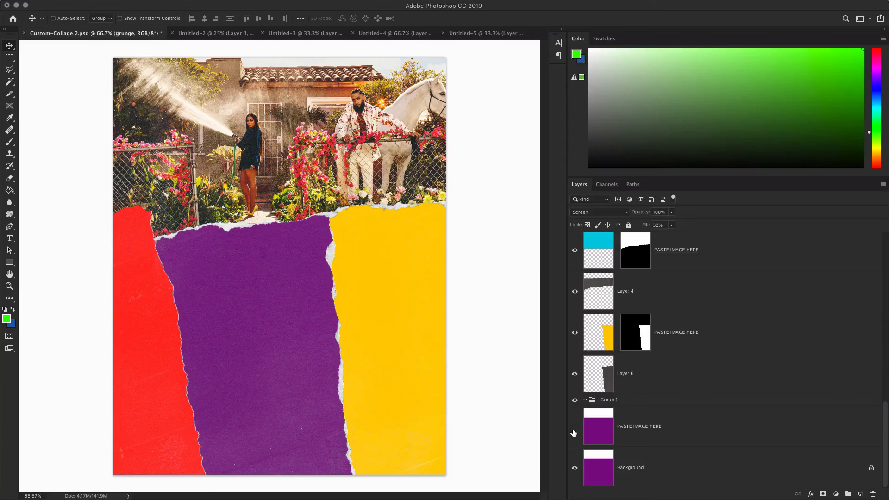
scroll(643, 277, "up", 15)
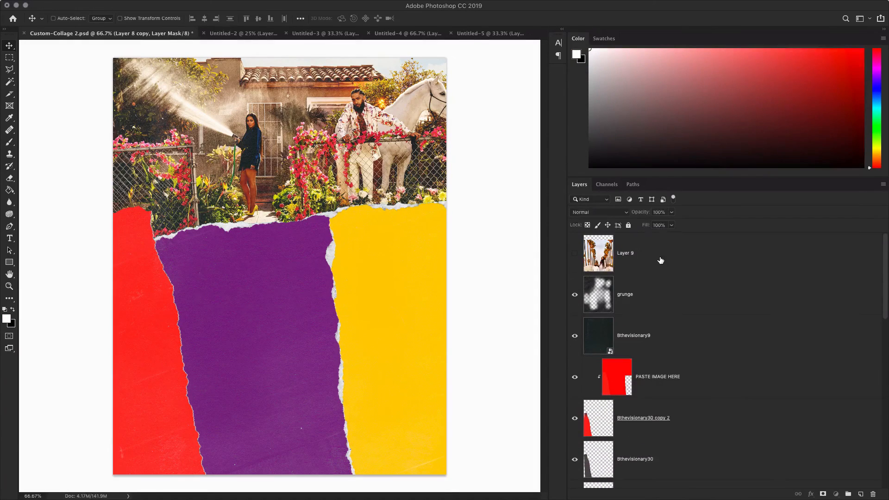
Move the palm tree photo layer down the stack into Group 1, directly above the purple PASTE IMAGE HERE layer, and show it.
left_click(661, 259)
key("ctrl+bracketleft")
key("ctrl+bracketleft")
key("ctrl+bracketleft")
key("ctrl+bracketleft")
key("ctrl+bracketleft")
key("ctrl+bracketleft")
key("ctrl+bracketleft")
key("ctrl+bracketleft")
key("ctrl+bracketleft")
key("ctrl+bracketleft")
key("ctrl+bracketleft")
key("ctrl+bracketleft")
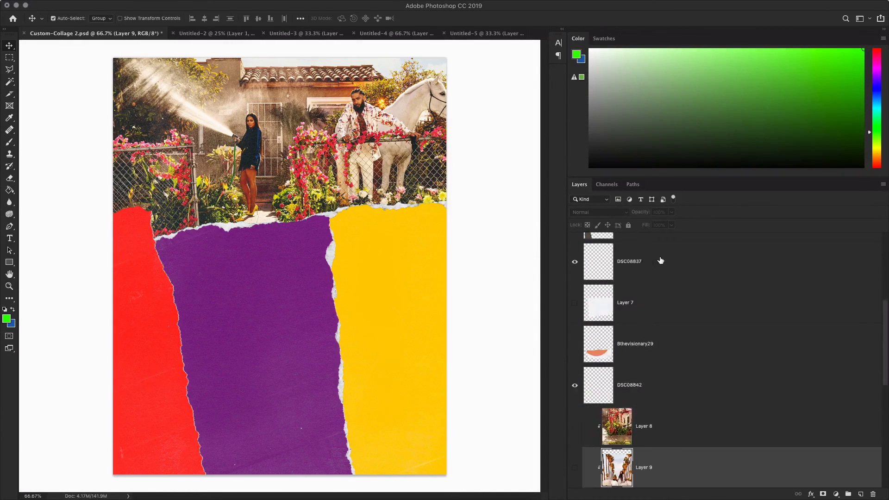
key("ctrl+bracketleft")
key("ctrl+bracketleft")
key("ctrl+bracketleft")
key("ctrl+bracketleft")
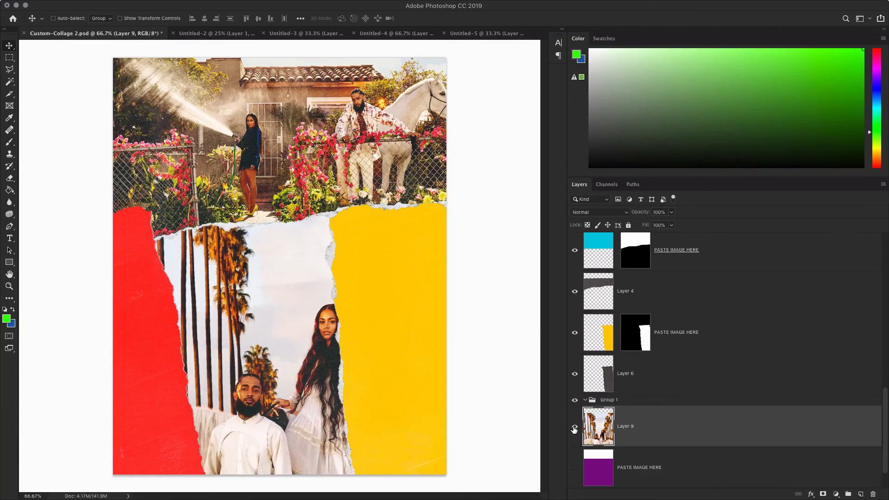
Scale the palm tree photo layer to about 58.6% and position it so both people fill the collage's lower middle section.
left_click_drag(286, 407, 277, 324)
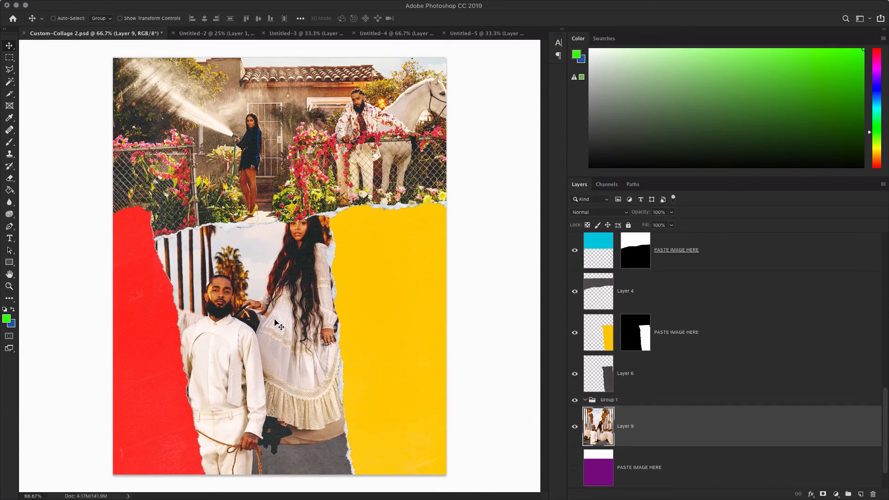
key("ctrl+t")
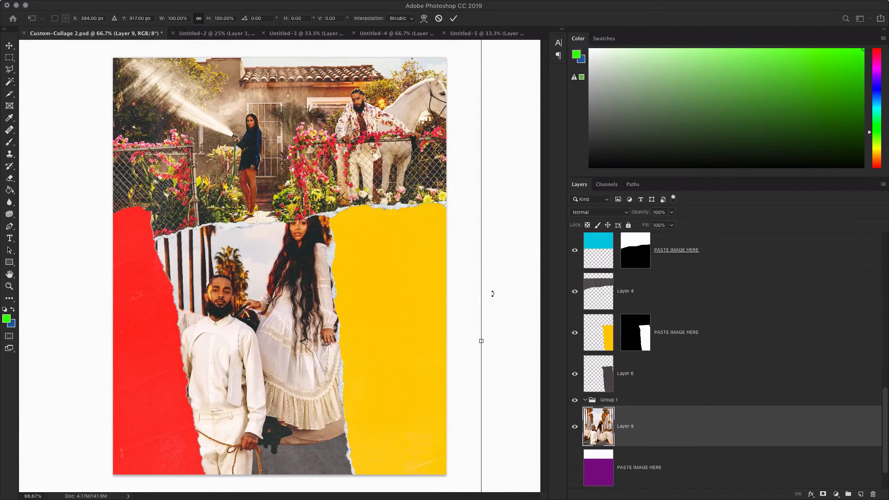
key("super+minus")
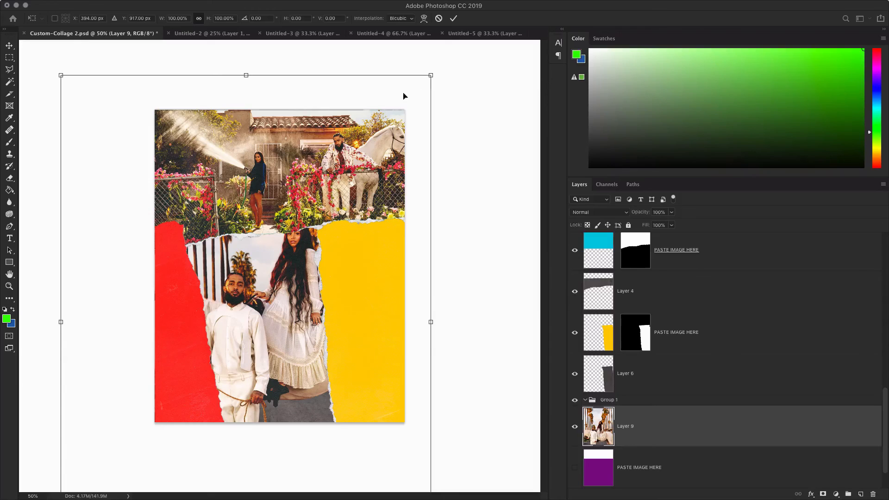
left_click_drag(431, 75, 289, 258)
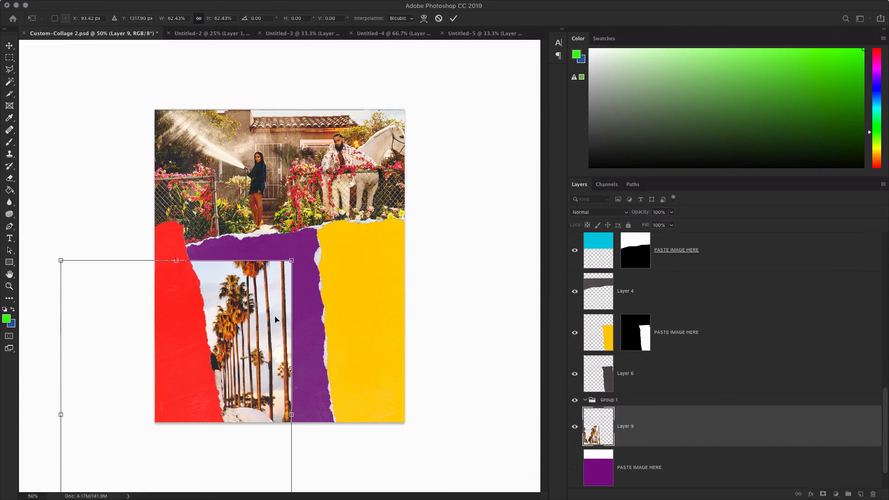
left_click_drag(275, 318, 351, 257)
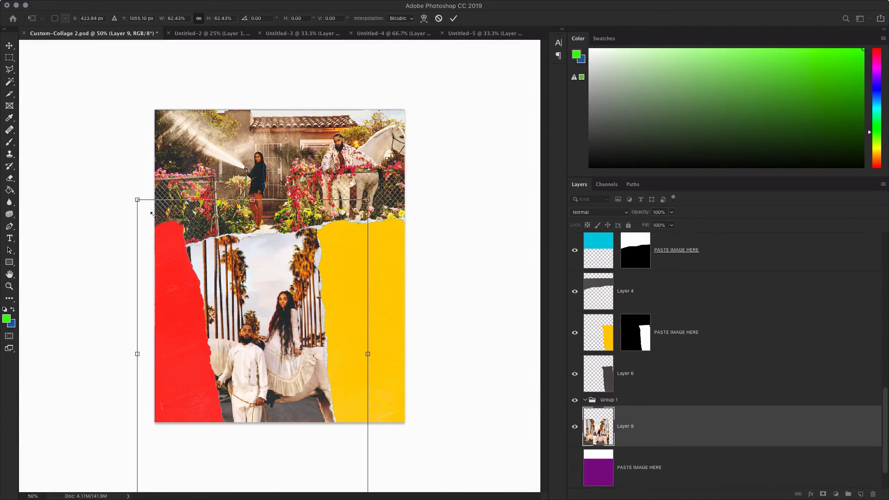
left_click_drag(137, 200, 208, 296)
left_click_drag(268, 355, 237, 281)
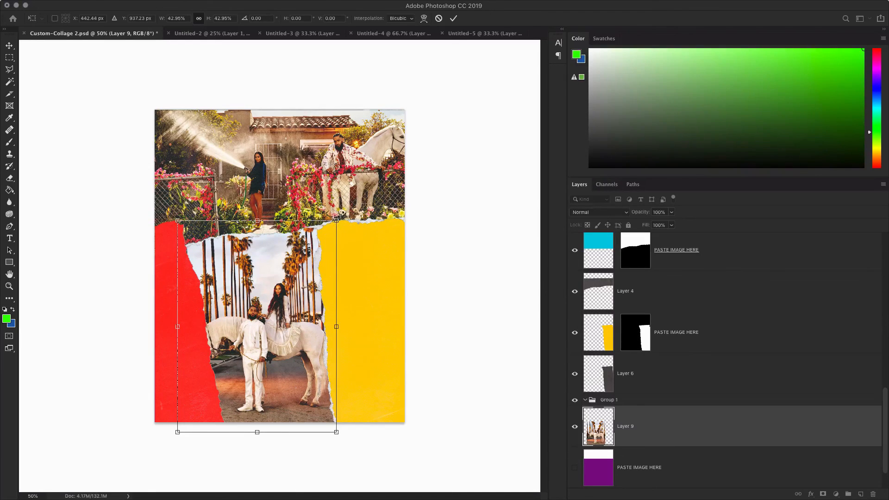
left_click_drag(342, 214, 399, 137)
left_click_drag(303, 261, 281, 265)
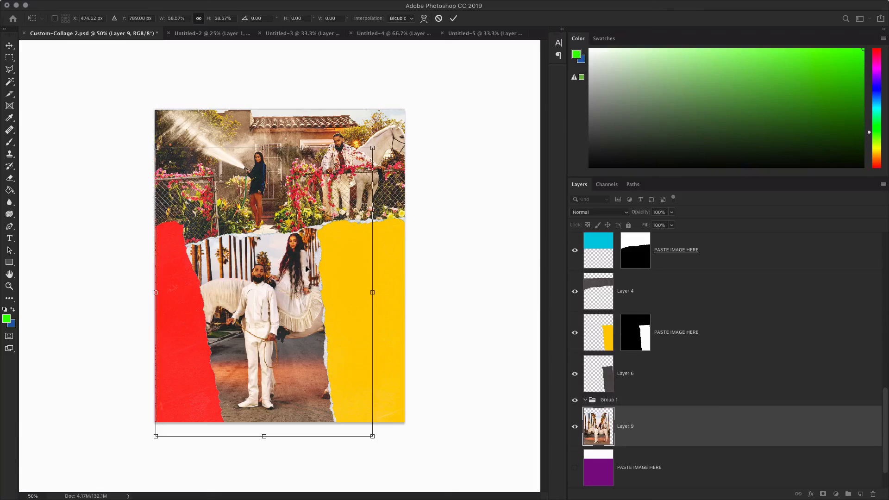
left_click(455, 19)
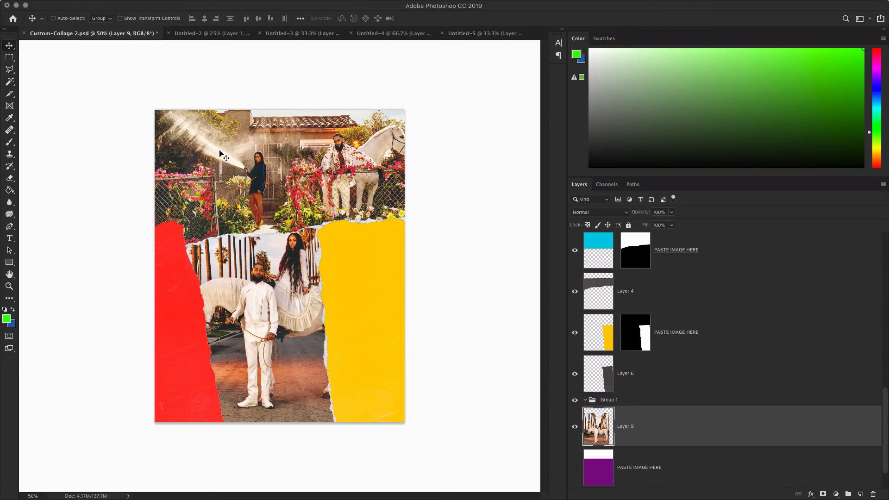
Copy the entire diner photo in Untitled-3 and paste it into Custom-Collage 2.psd as a new layer.
left_click(310, 35)
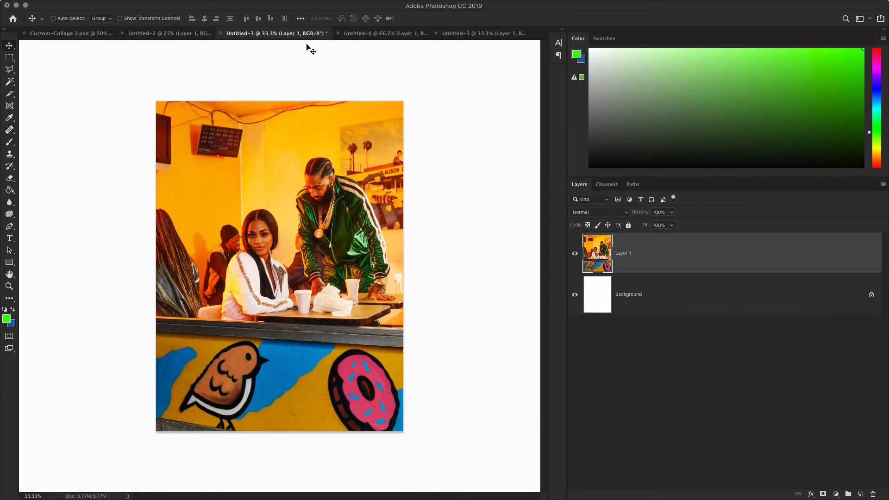
key("super+a")
left_click(104, 5)
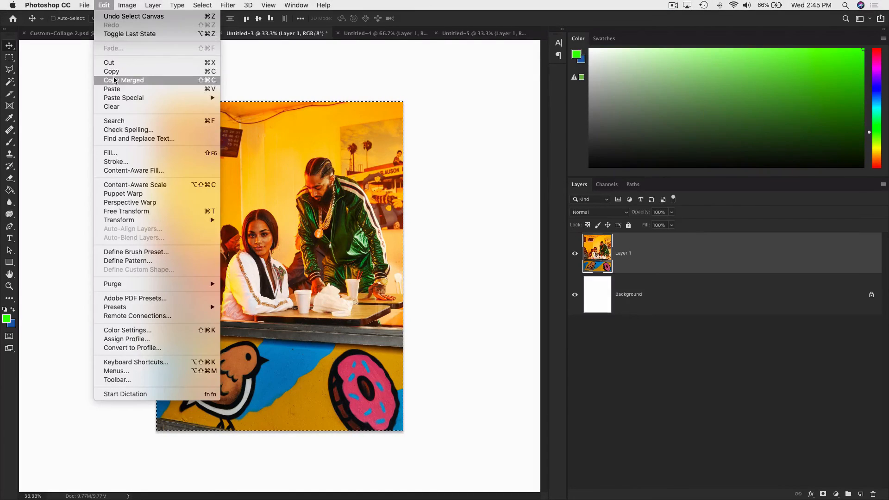
left_click(115, 80)
left_click(475, 35)
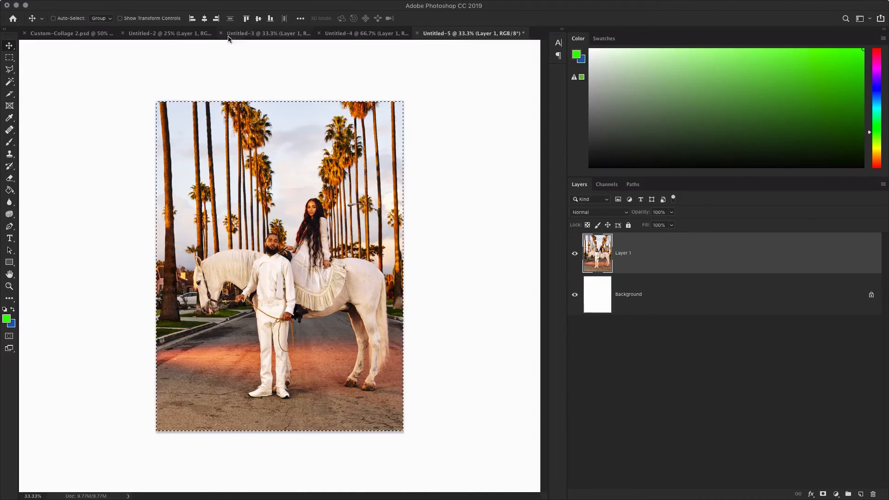
left_click(166, 35)
left_click(72, 33)
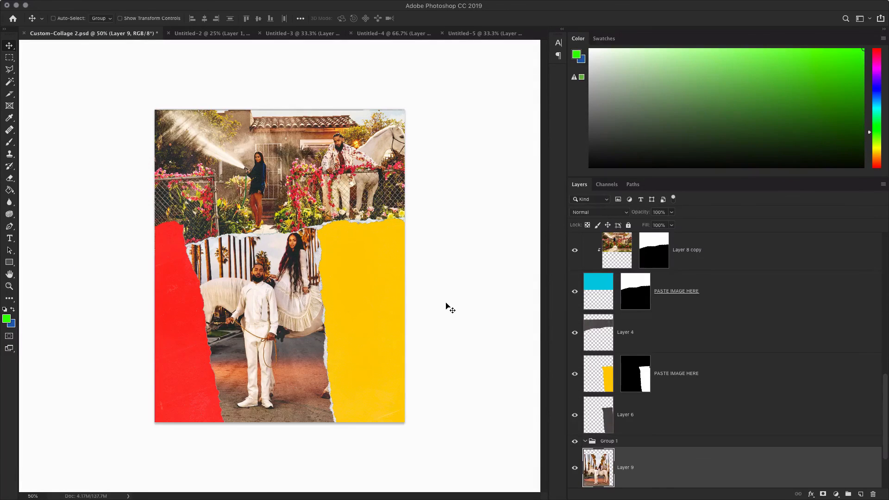
key("super+v")
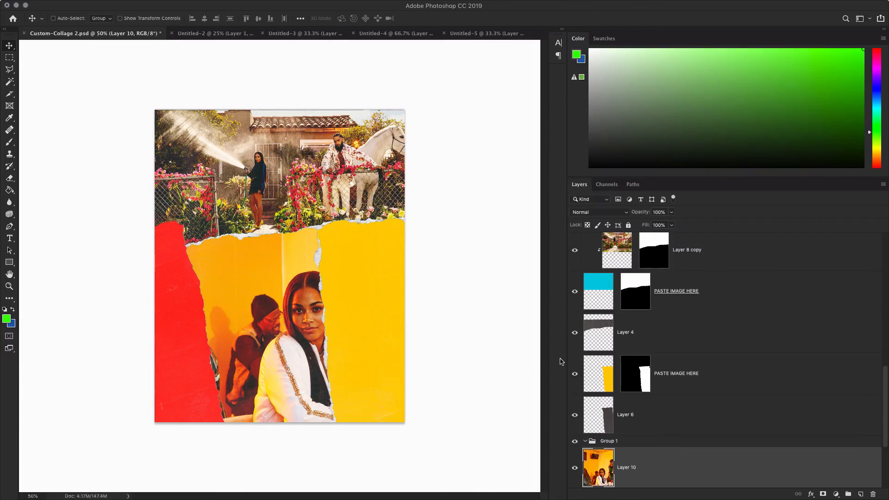
Move the diner photo layer directly above the yellow PASTE IMAGE HERE layer and clip it to that layer.
key("super+bracketright")
key("super+bracketright")
key("super+bracketright")
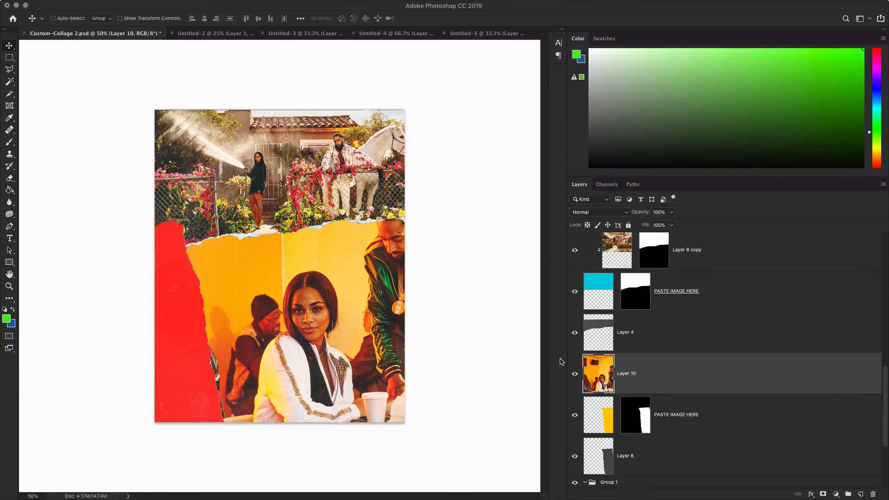
left_click(575, 374)
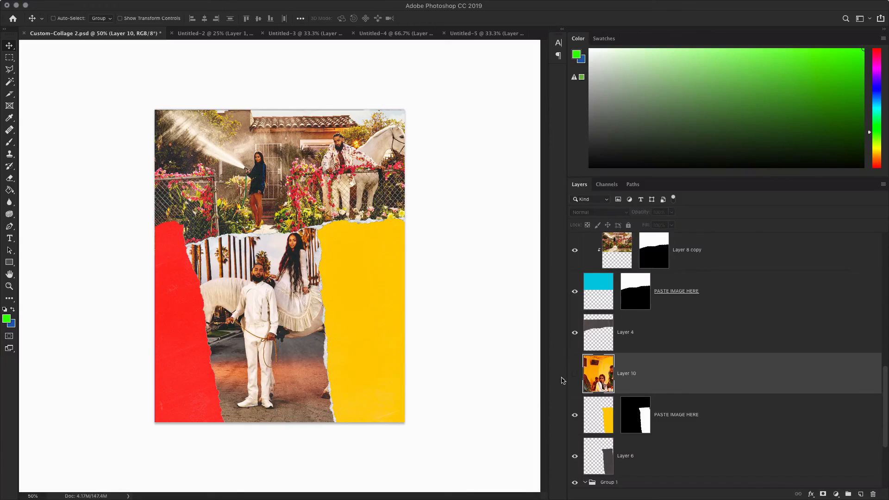
left_click(572, 375)
right_click(668, 371)
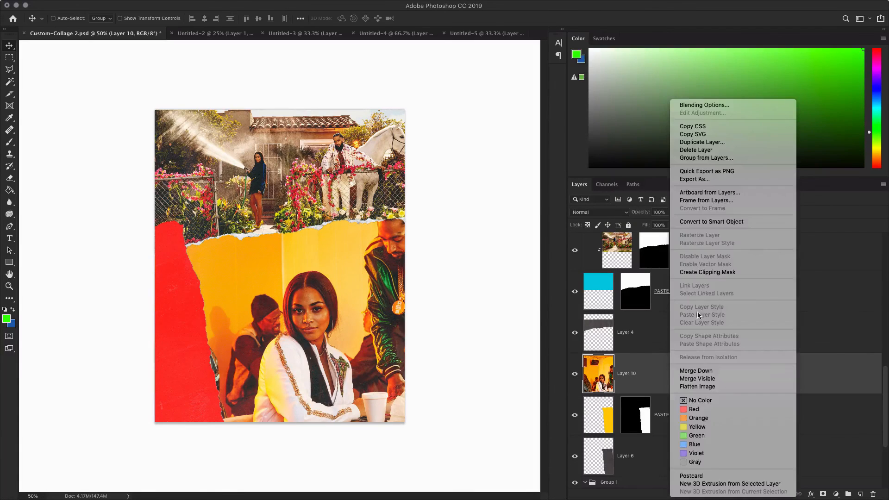
left_click(703, 273)
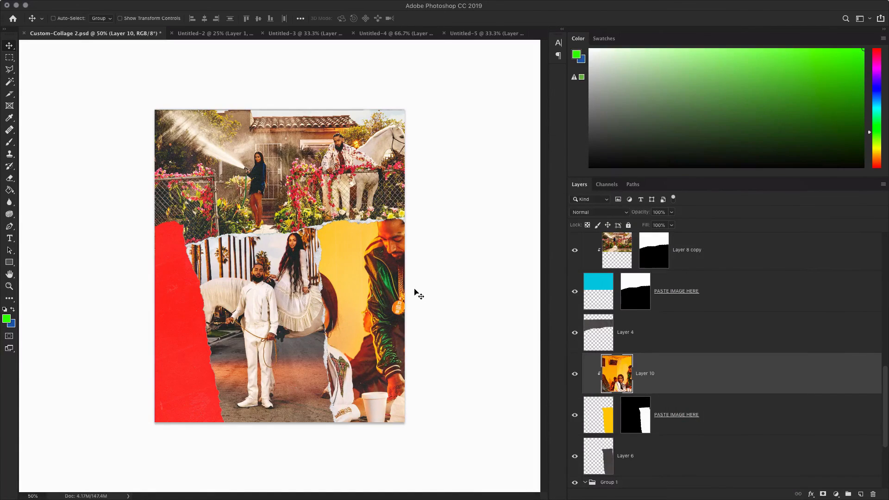
Scale the diner photo to about 50.7% and position it so both people sit inside the yellow layer's section.
left_click_drag(412, 294, 379, 303)
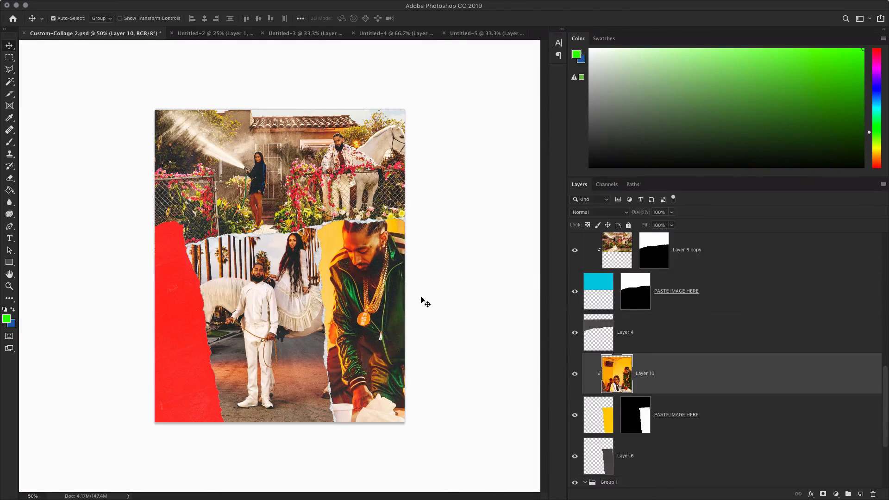
key("ctrl+t")
left_click_drag(121, 122, 301, 275)
left_click_drag(383, 374, 363, 260)
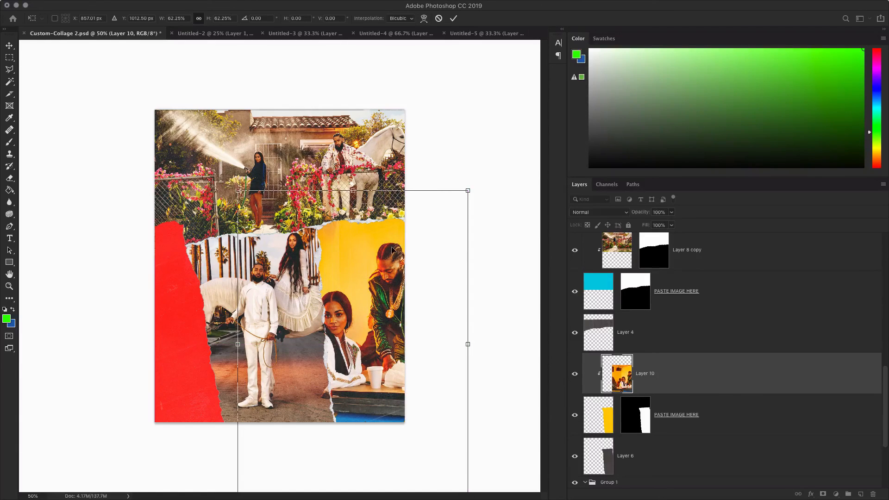
left_click_drag(455, 187, 425, 248)
left_click_drag(388, 294, 403, 256)
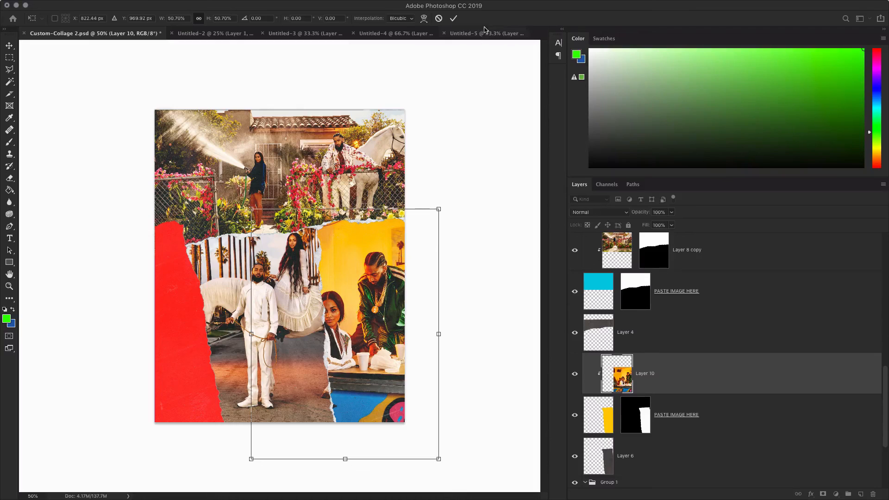
left_click(453, 18)
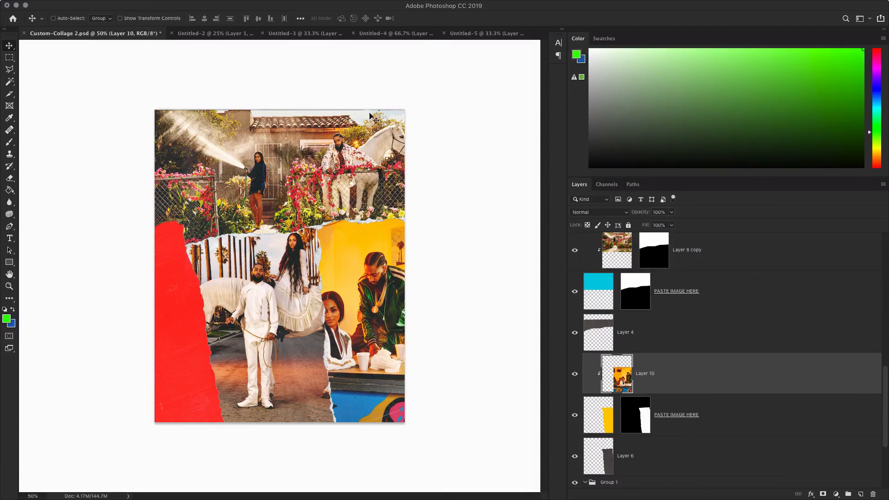
Copy the entire donut shop photo in Untitled-4 and paste it into Custom-Collage 2.psd above the diner photo layer.
left_click(474, 35)
left_click(396, 35)
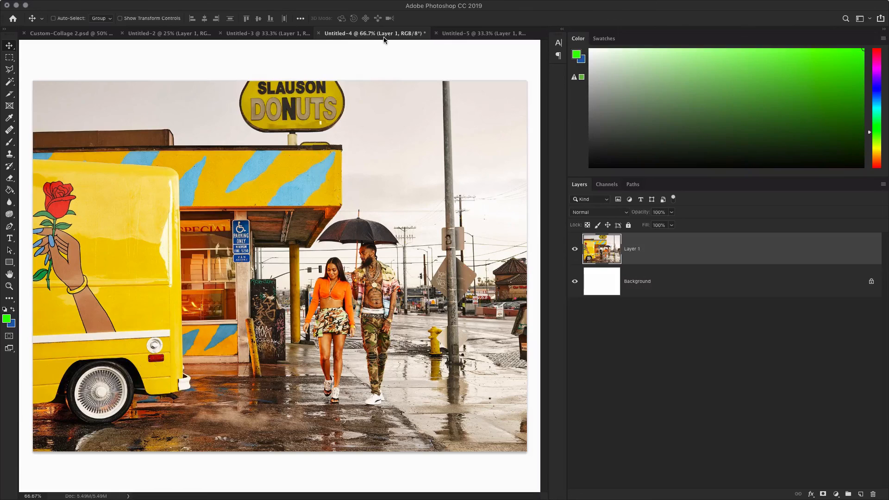
key("super+a")
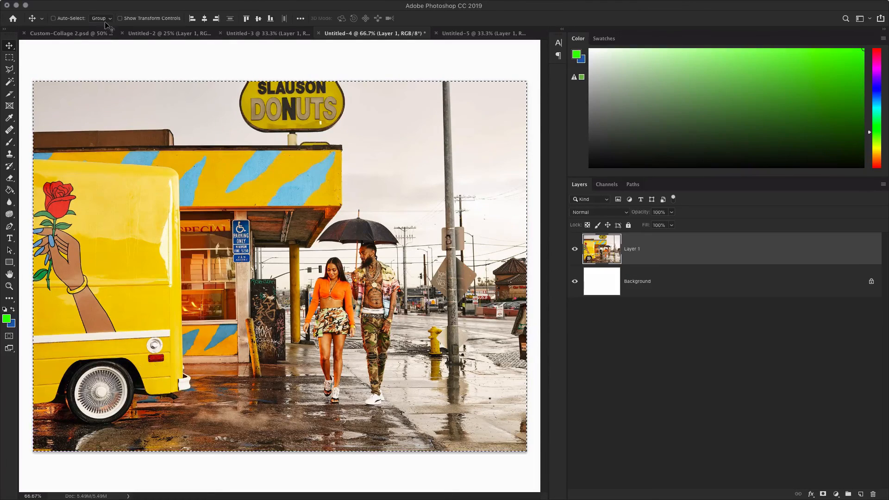
left_click(85, 5)
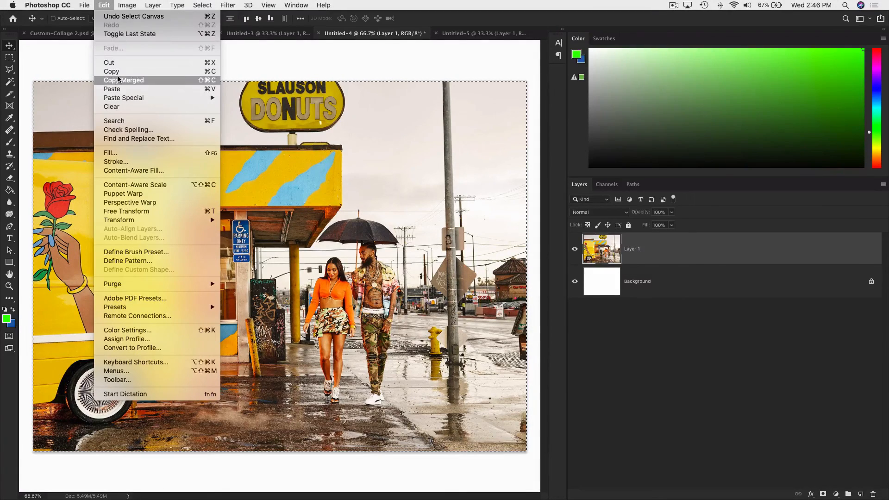
left_click(114, 79)
left_click(80, 34)
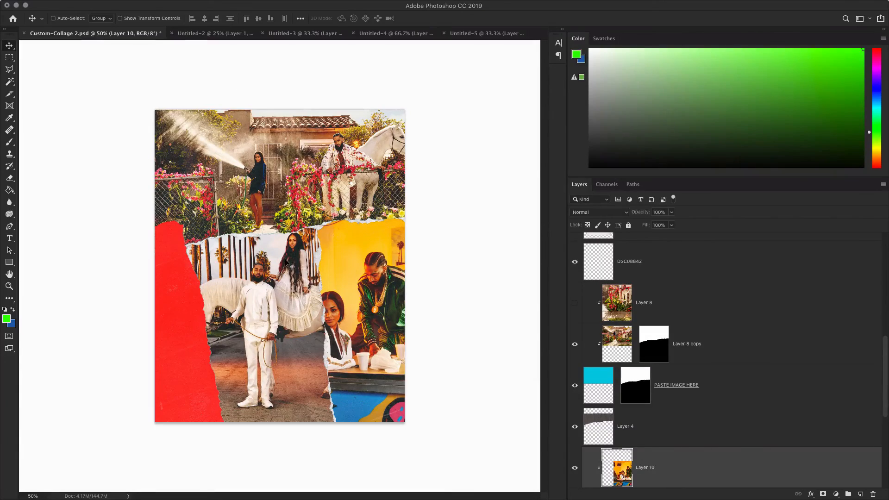
key("super+v")
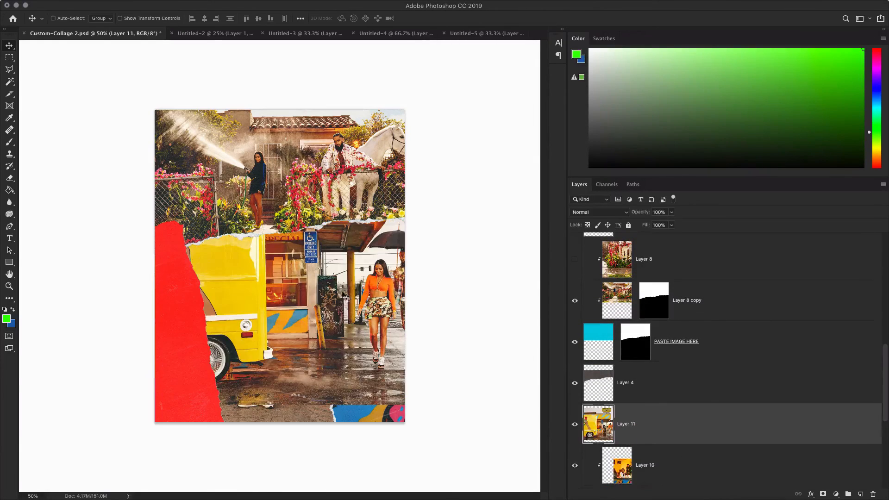
Scale the donut shop photo to about 116%, position the couple over the yellow layer's section, and clip it there.
left_click_drag(346, 297, 302, 332)
key("super+t")
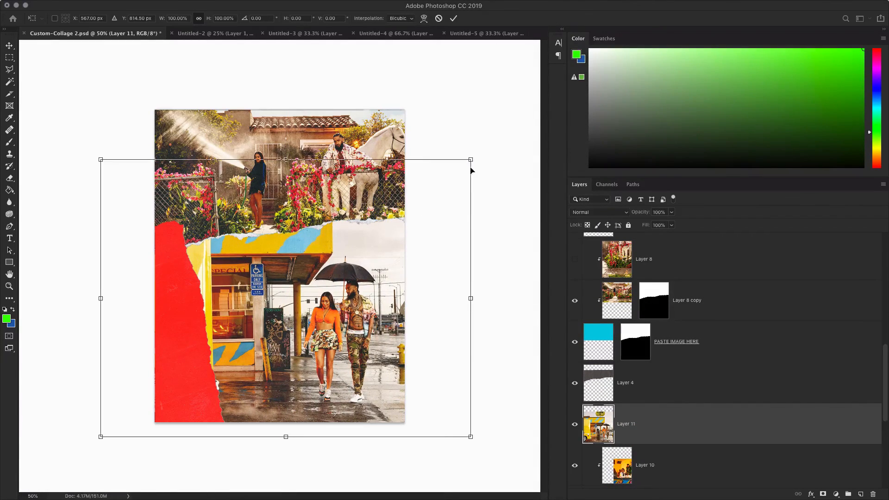
left_click_drag(471, 159, 529, 115)
mouse_move(442, 221)
left_mouse_down()
mouse_move(432, 236)
mouse_move(429, 221)
left_mouse_up()
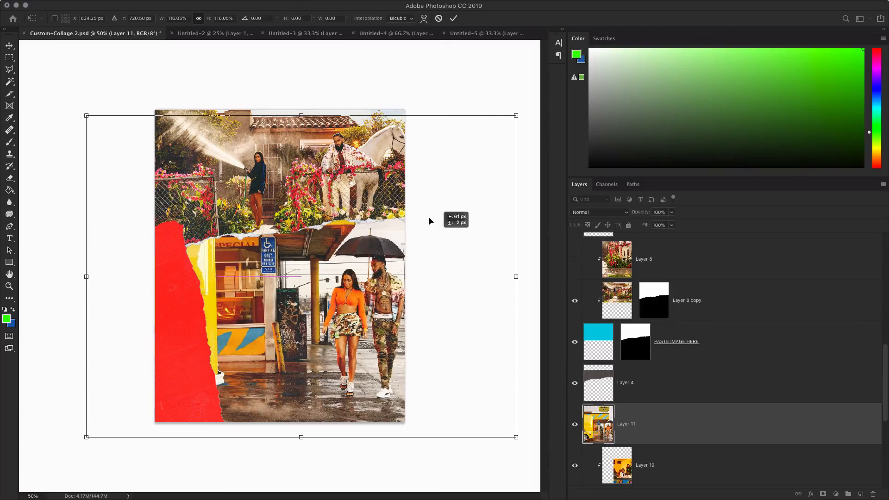
left_click(453, 18)
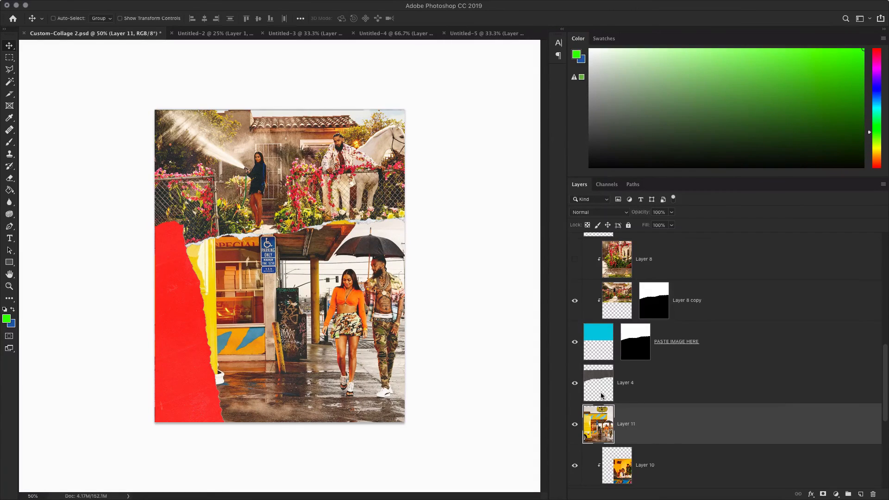
right_click(659, 415)
left_click(687, 274)
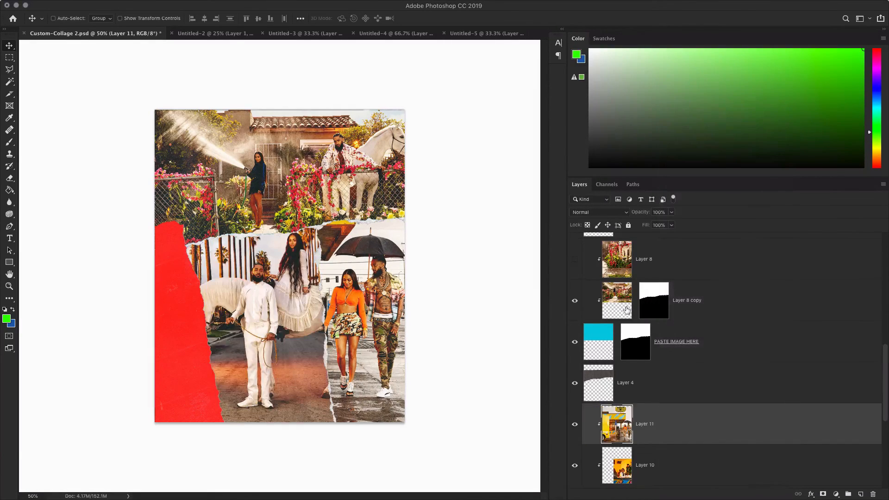
Move the diner photo, Layer 10, up the stack to between the red PASTE IMAGE HERE layer and Bthevisionary30 copy 2.
scroll(628, 324, "down", 3)
left_click_drag(657, 397, 666, 245)
scroll(672, 270, "up", 5)
scroll(674, 276, "down", 4)
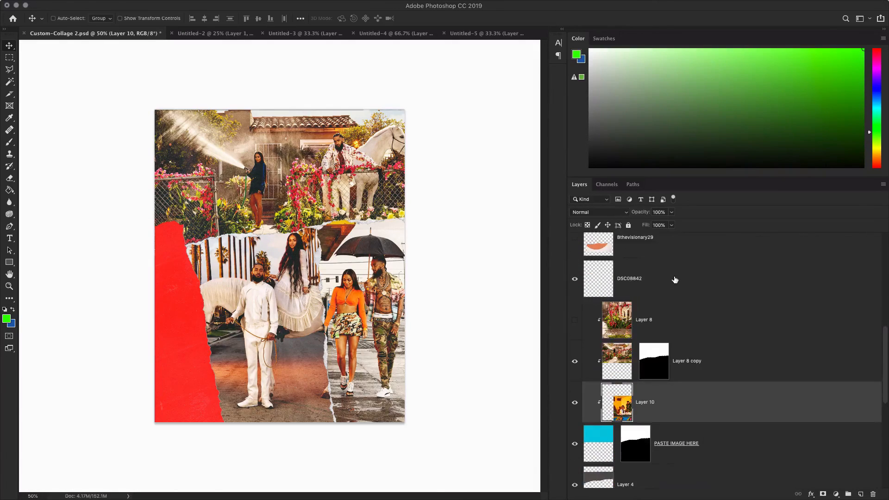
key("super+bracketright")
key("super+bracketright")
key("super+bracketright")
key("super+bracketright")
key("super+bracketright")
key("super+bracketright")
key("super+bracketright")
key("super+bracketright")
key("super+bracketright")
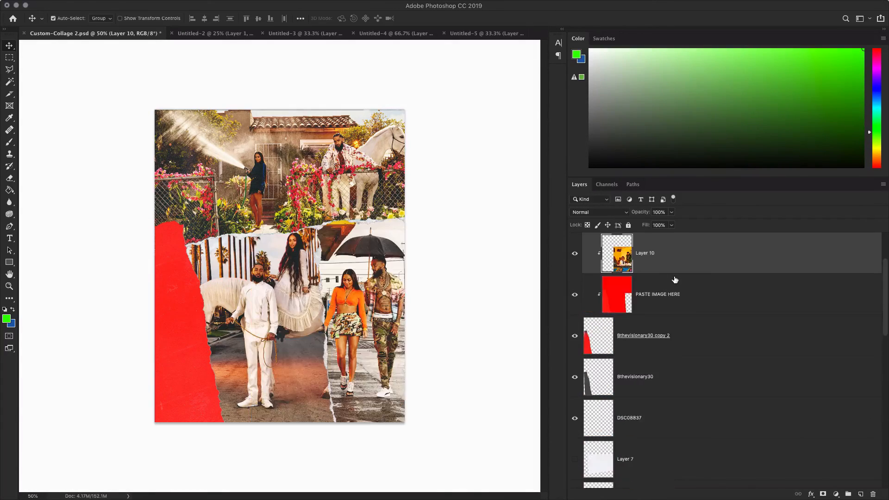
key("super+bracketleft")
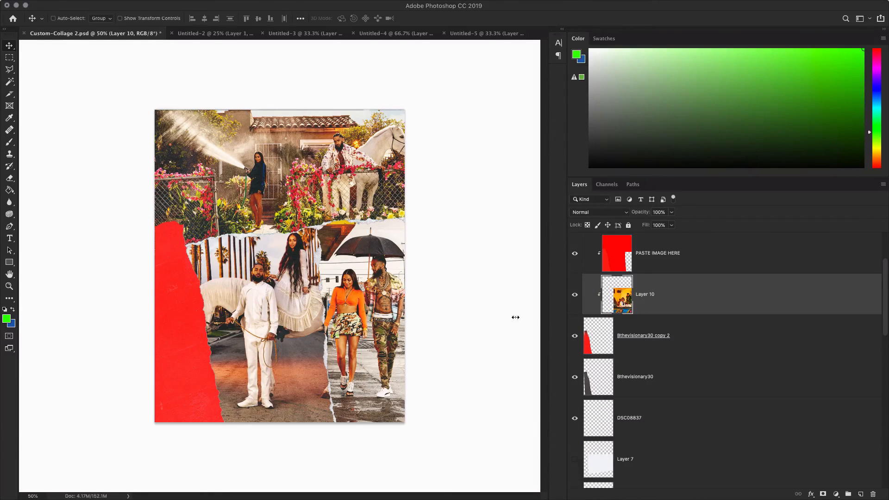
Hide the red PASTE IMAGE HERE layer and position the diner photo so the man in green fills the red section.
left_click_drag(443, 328, 264, 310)
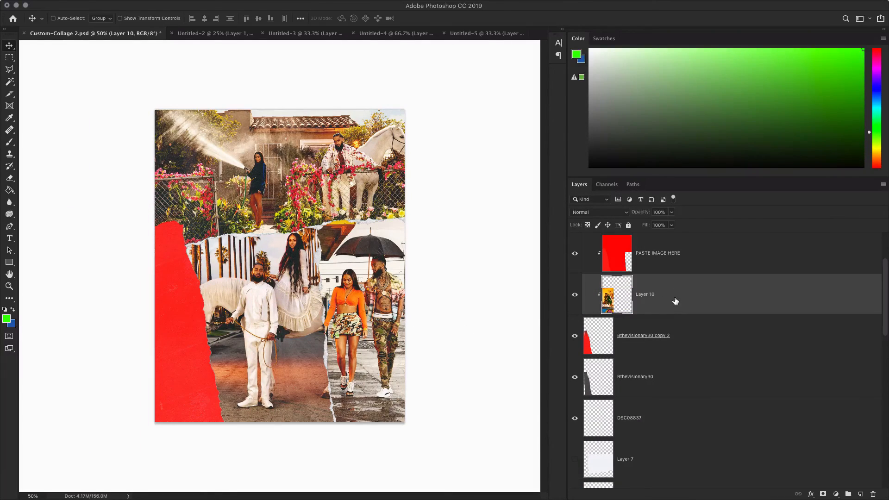
right_click(675, 301)
mouse_move(660, 302)
left_mouse_down()
mouse_move(664, 358)
mouse_move(667, 291)
left_mouse_up()
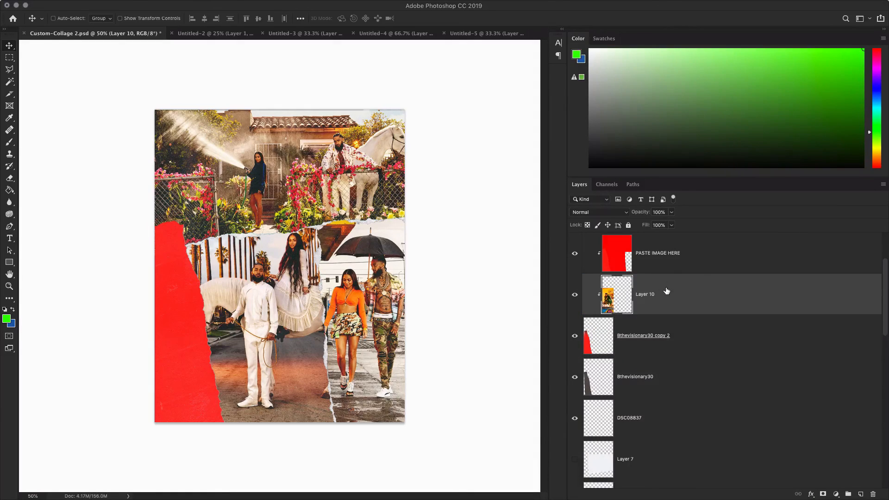
scroll(647, 289, "up", 2)
left_click(575, 302)
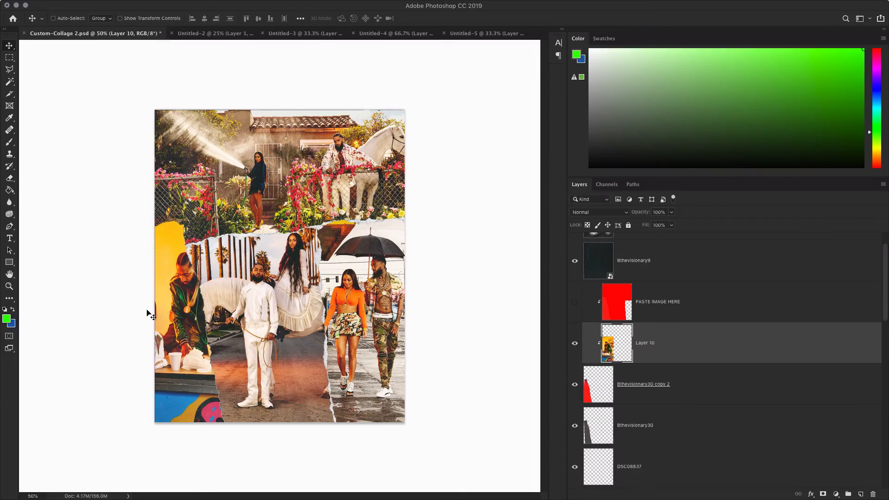
left_click_drag(177, 303, 162, 306)
left_click_drag(204, 386, 211, 380)
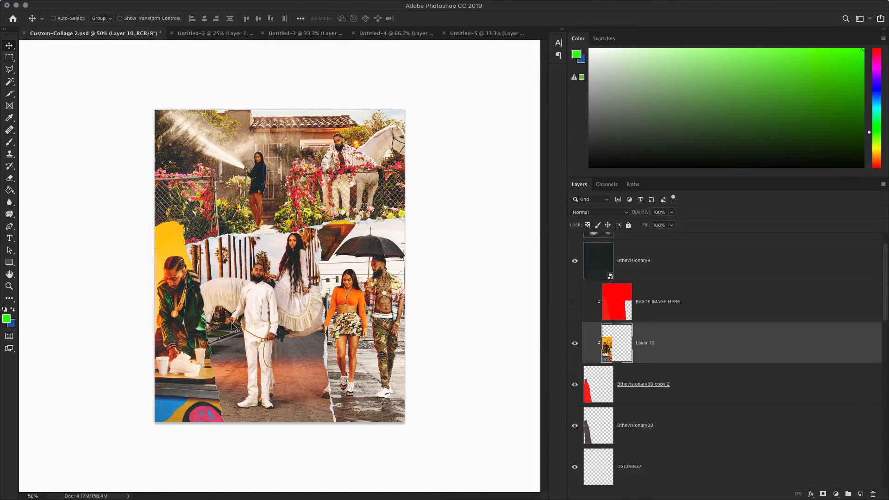